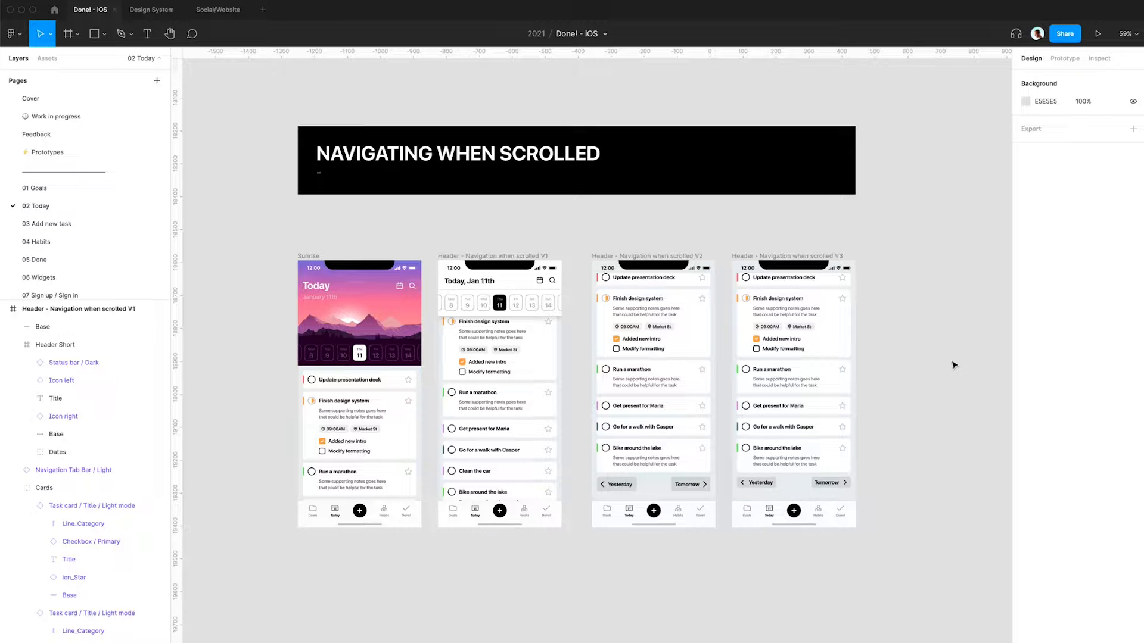
- Examine the Sunrise header and the three 'Navigation when scrolled' header variants on the Today page
scroll(429, 296, up, 5)
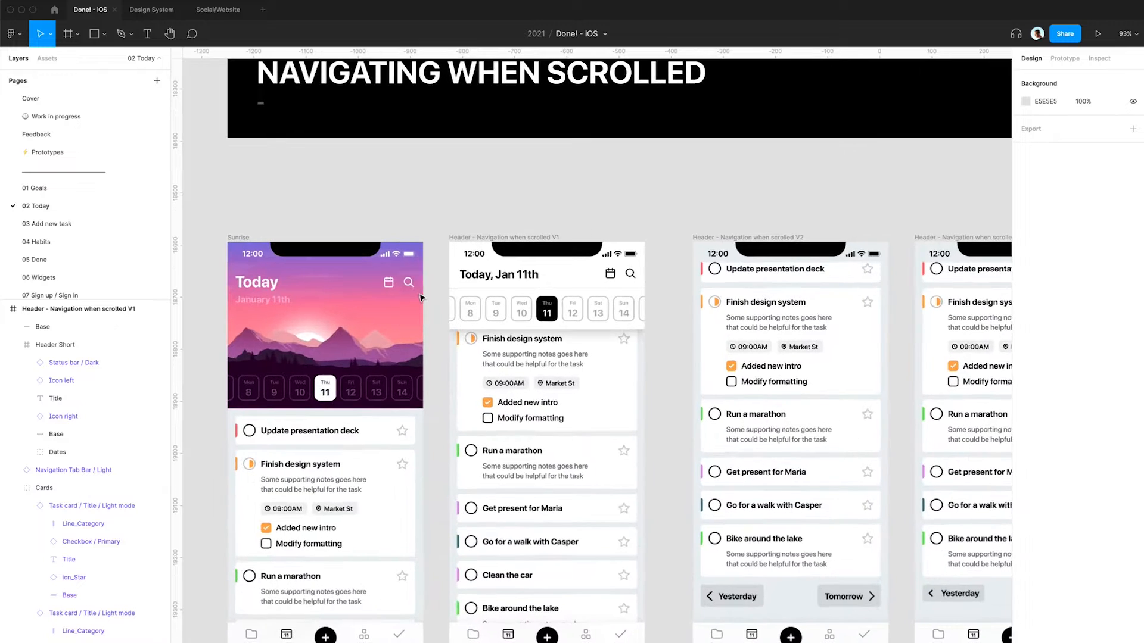
scroll(420, 296, down, 1)
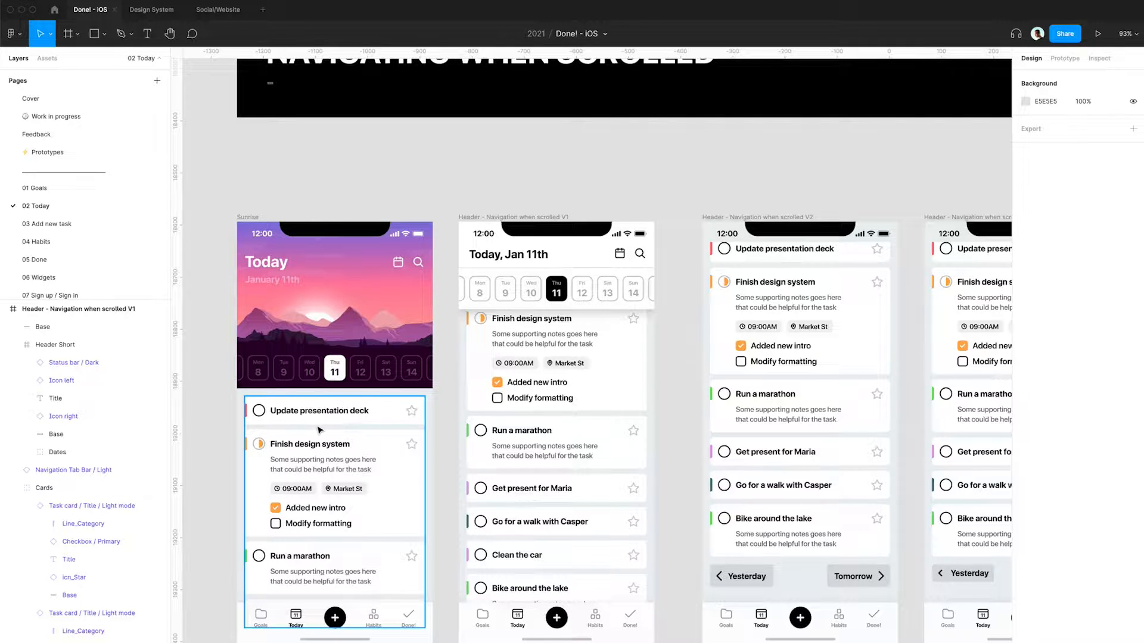
scroll(320, 430, up, 5)
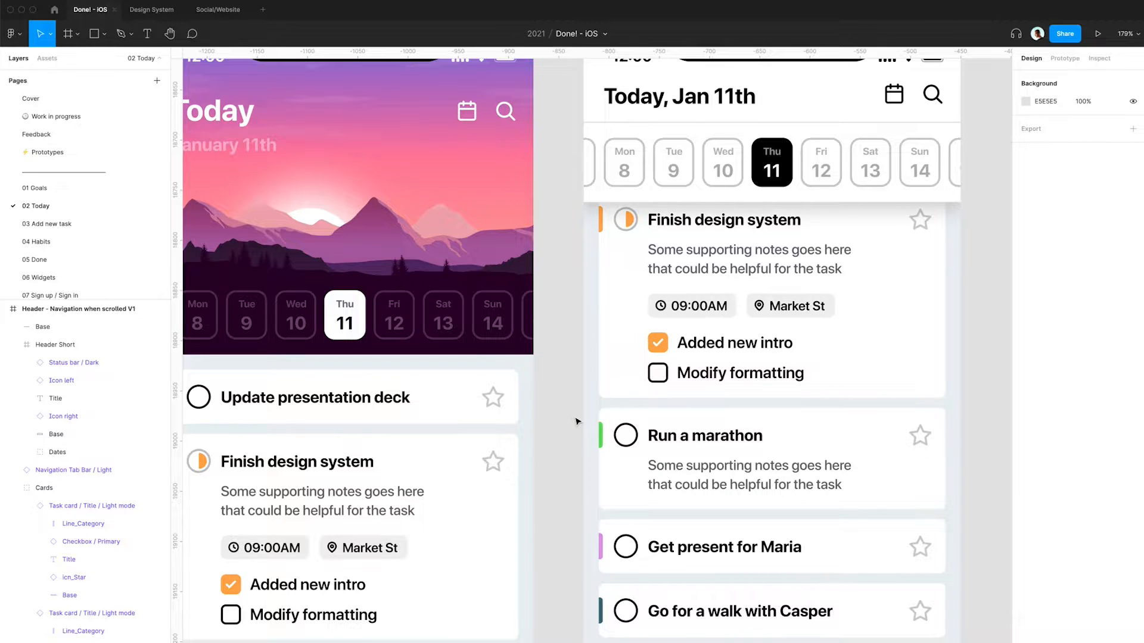
scroll(576, 421, down, 3)
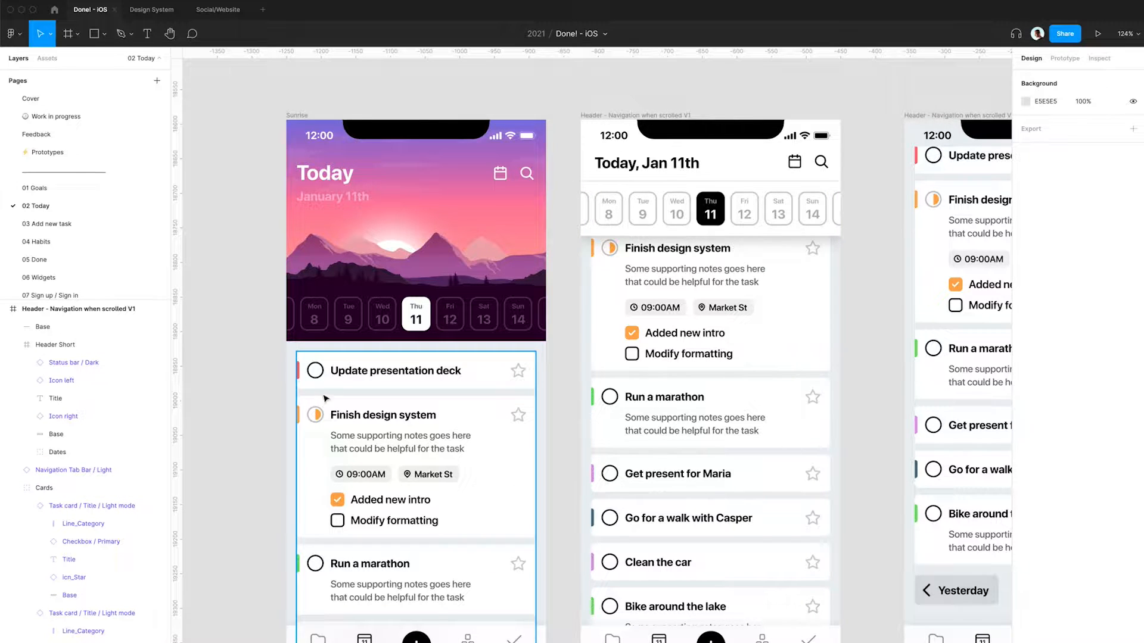
scroll(589, 417, down, 2)
scroll(589, 417, right, 2)
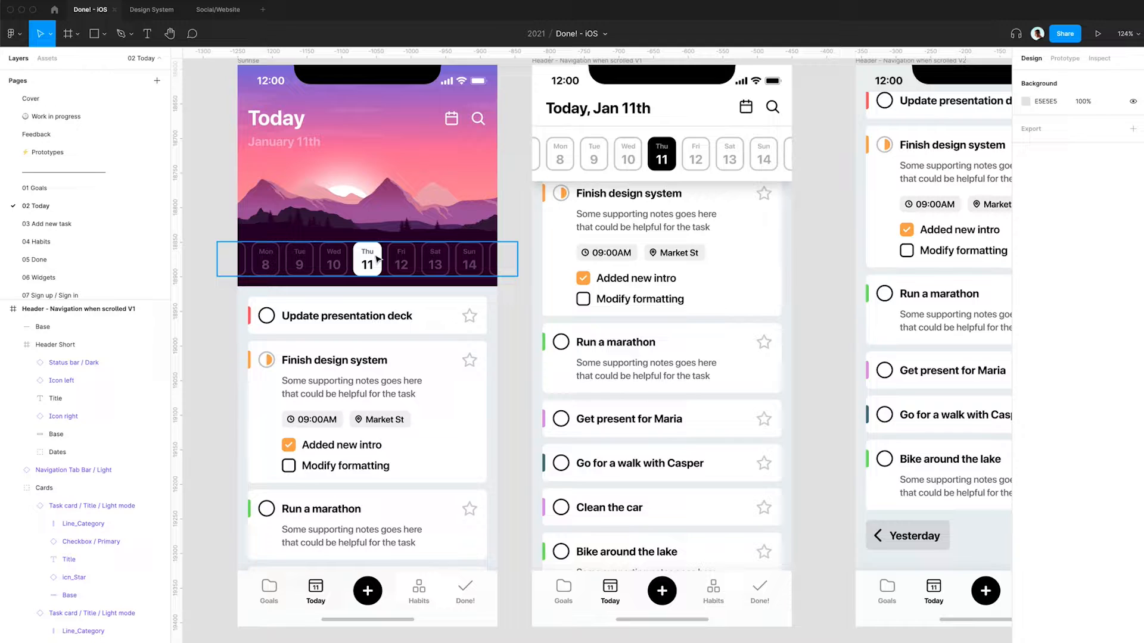
scroll(376, 259, right, 10)
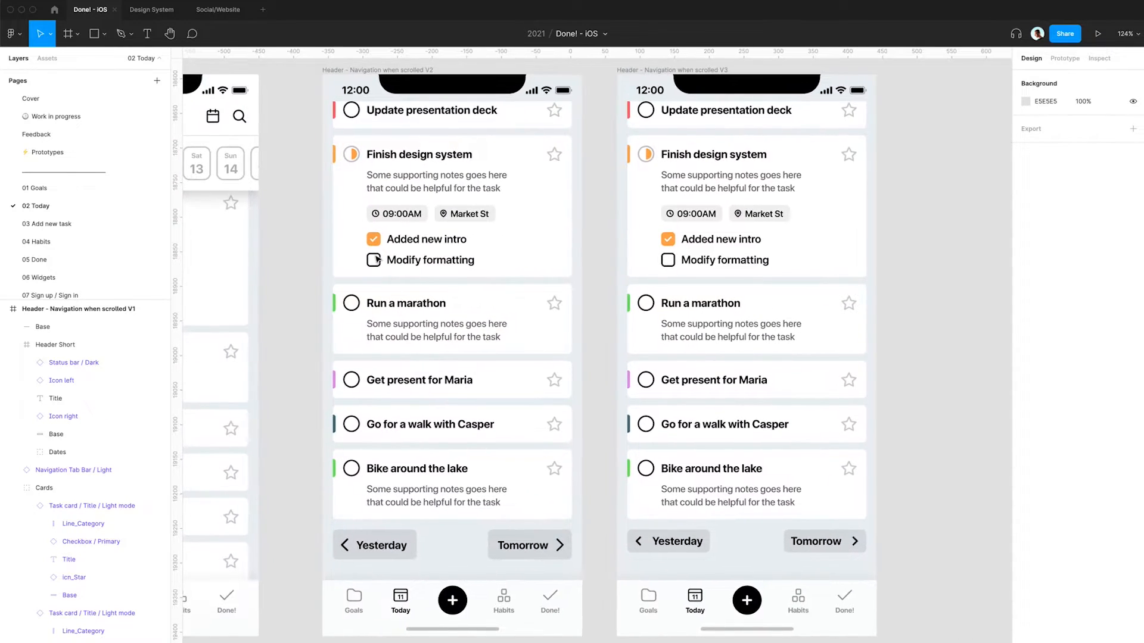
scroll(376, 259, left, 1)
scroll(376, 259, up, 1)
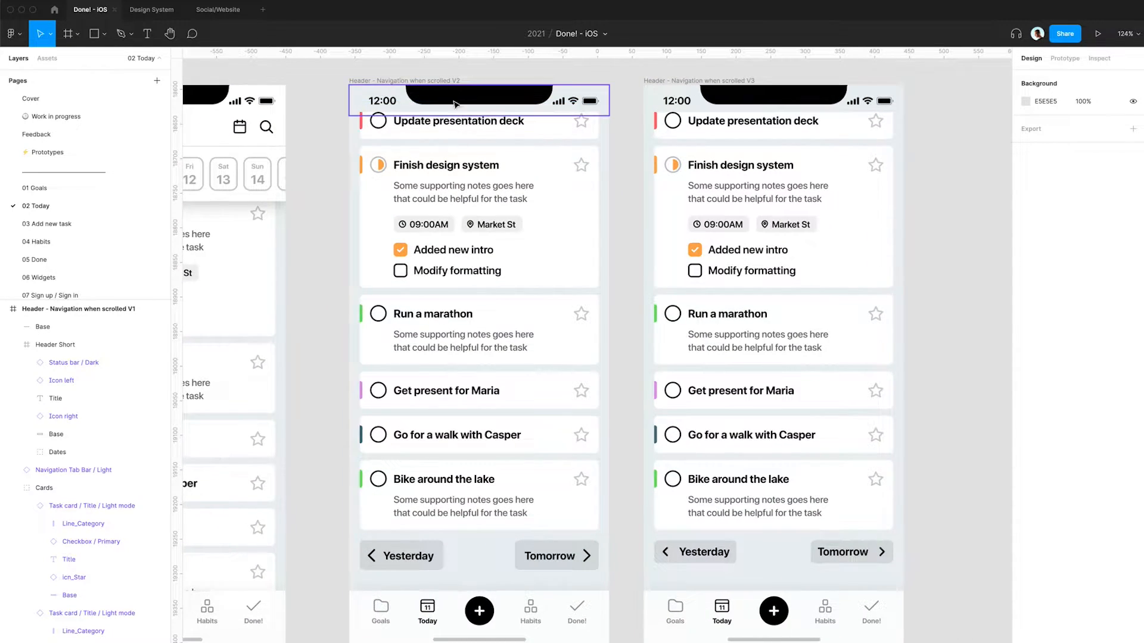
scroll(455, 105, up, 3)
scroll(455, 105, left, 1)
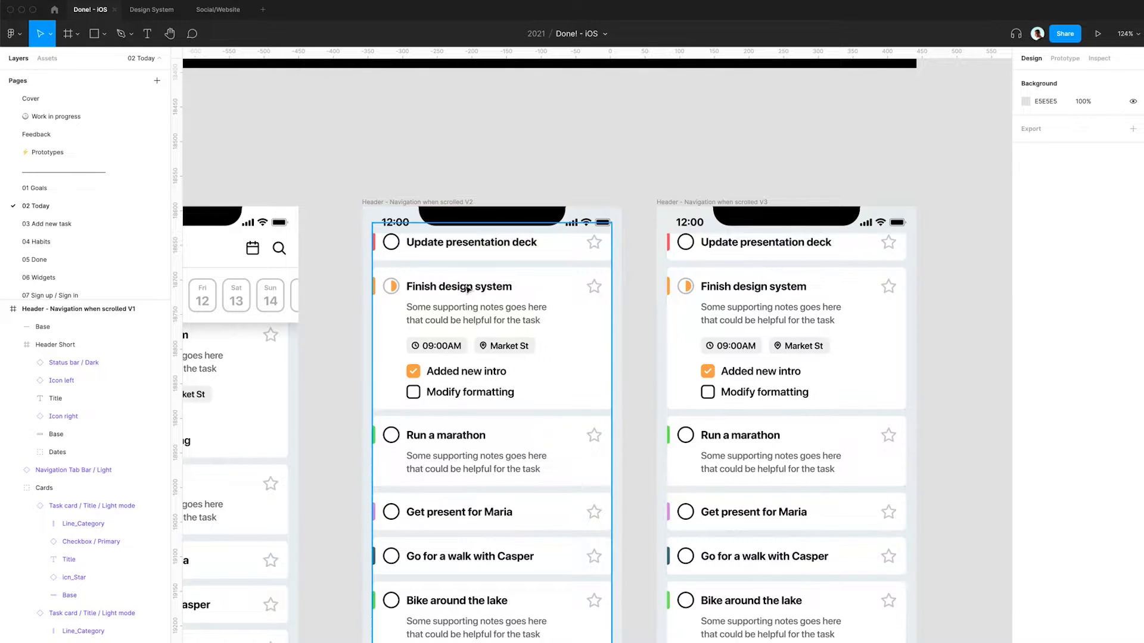
scroll(507, 357, down, 2)
scroll(507, 357, down, 1)
scroll(507, 357, left, 1)
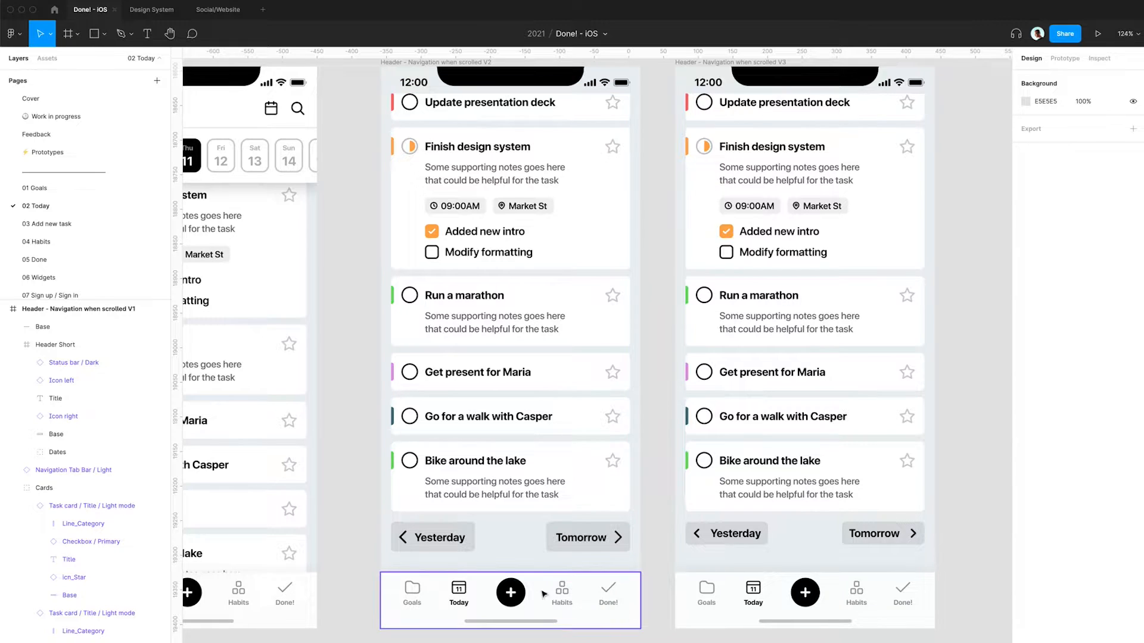
scroll(582, 555, left, 3)
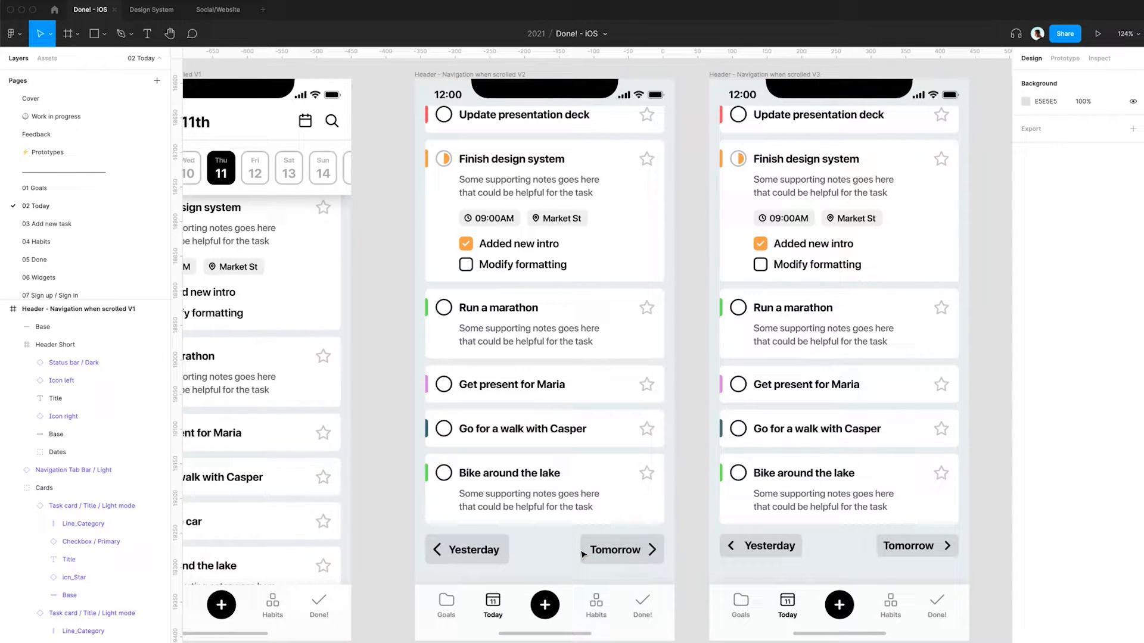
scroll(582, 555, left, 10)
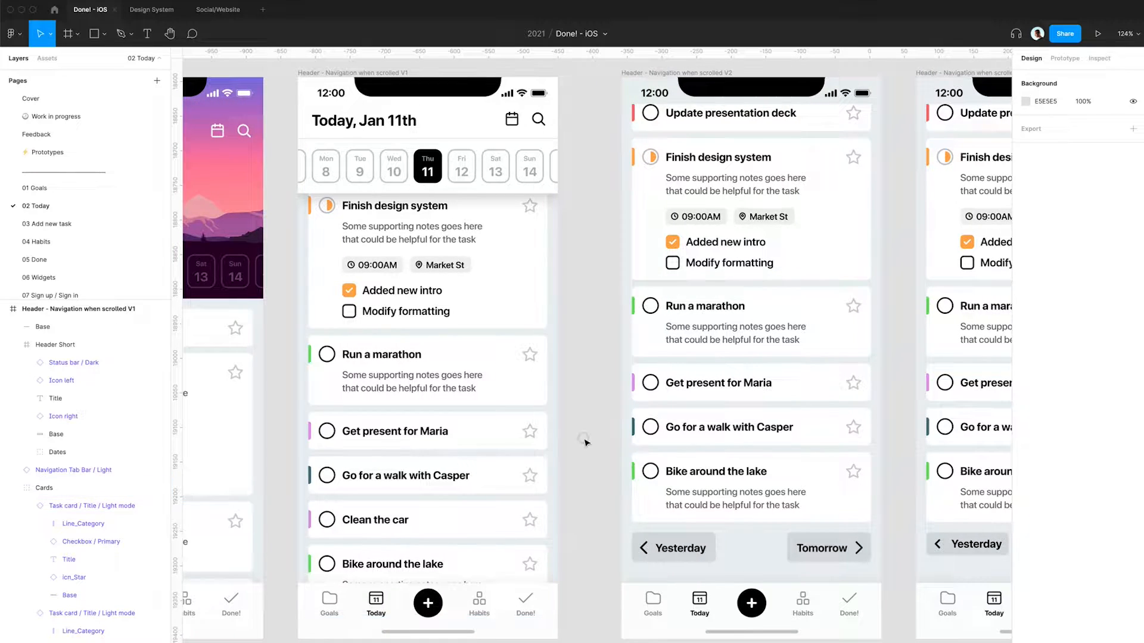
- Switch to Finder and preview the Done App Video.MP4 reference clip, then return to Figma
key(super+Tab)
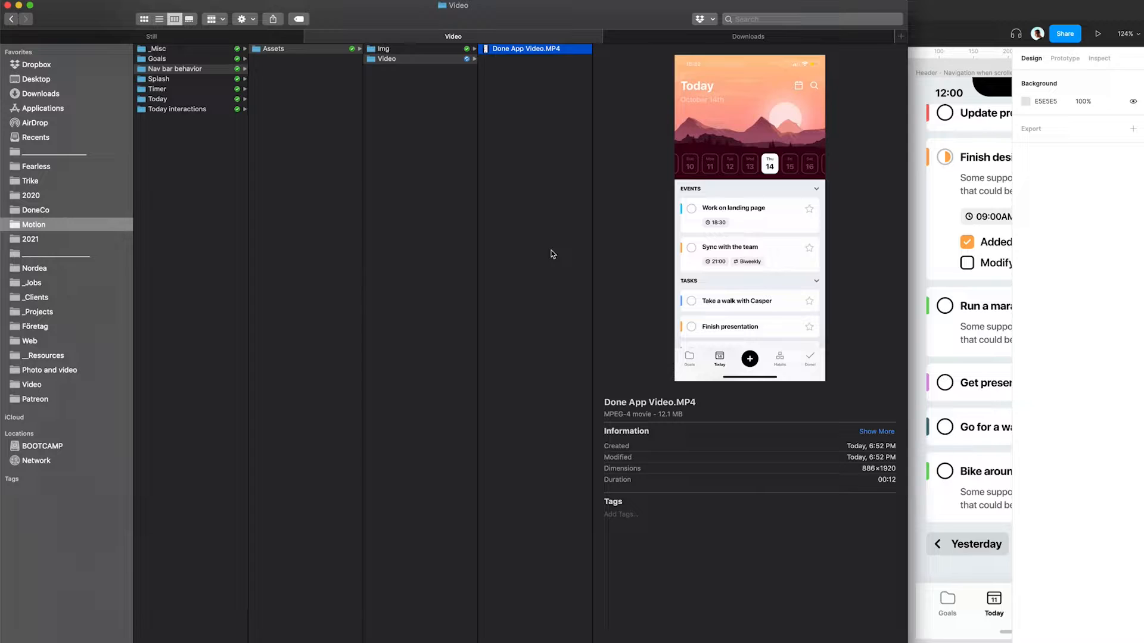
key(super+Tab)
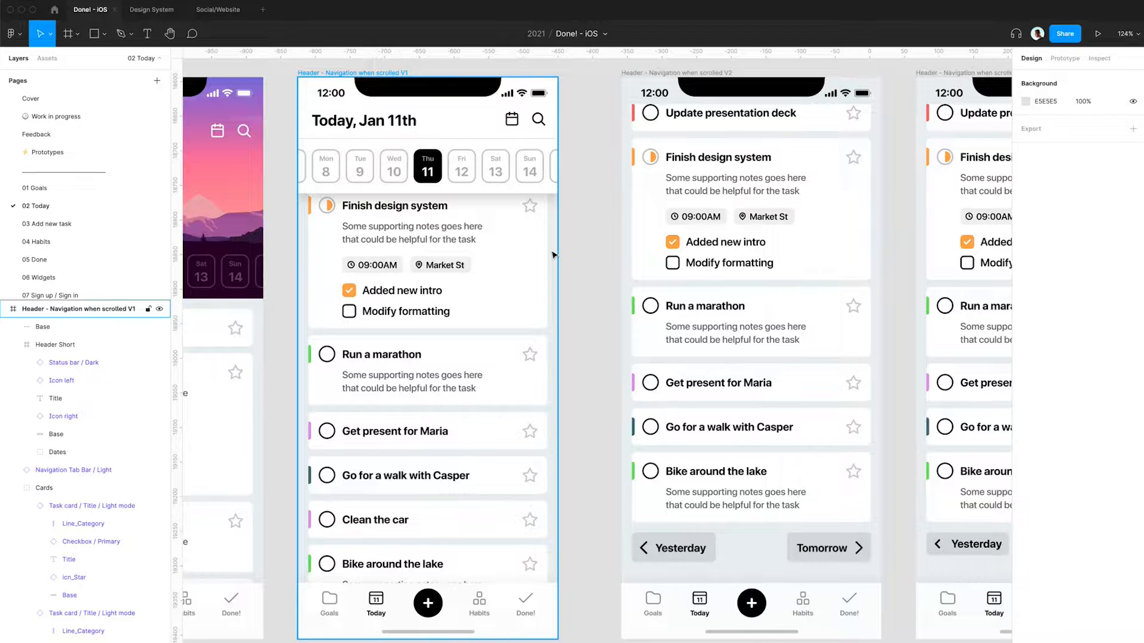
key(super+Tab)
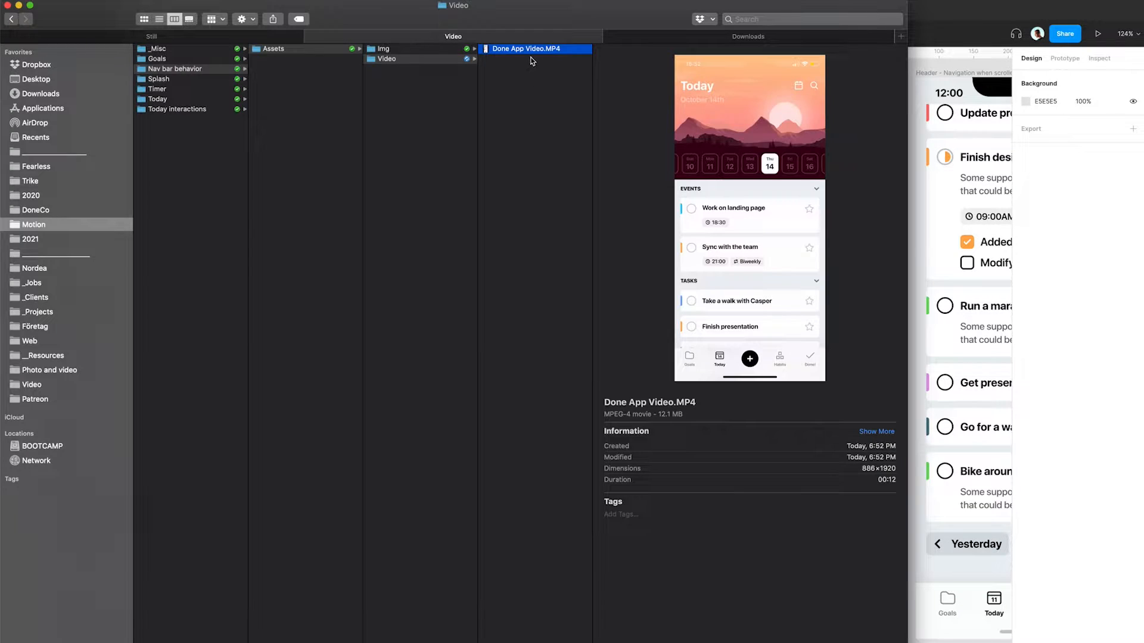
key(space)
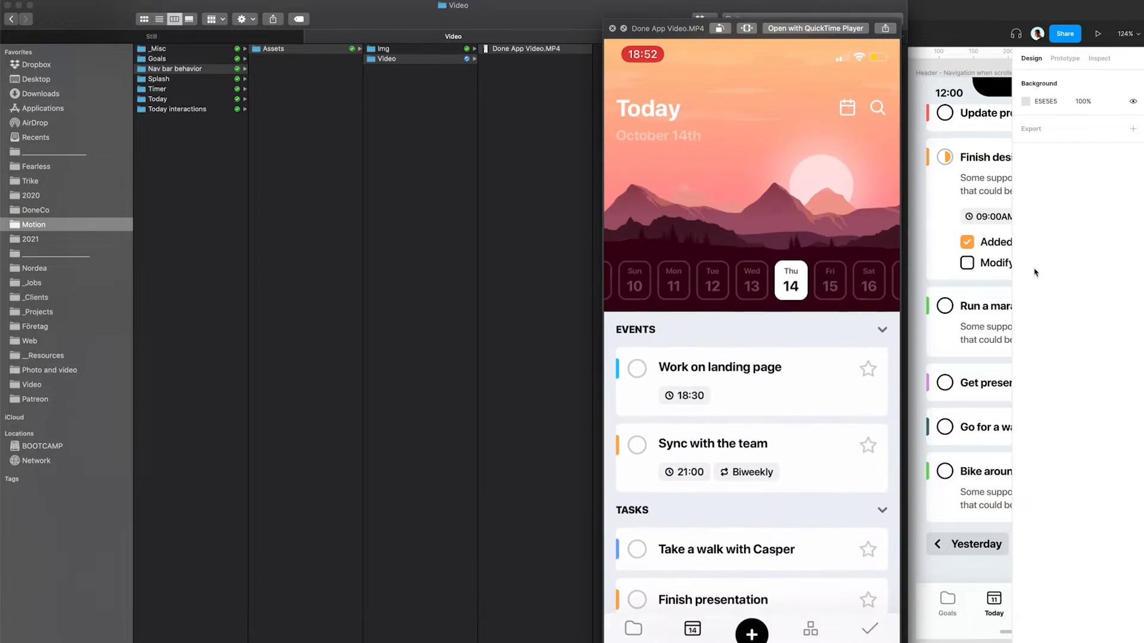
key(space)
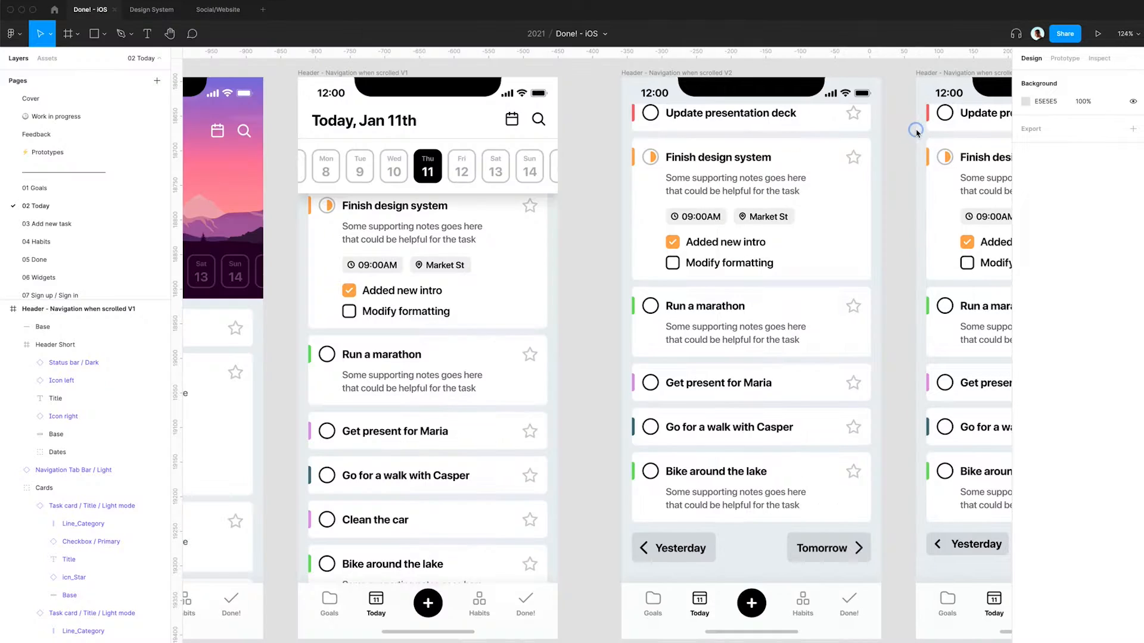
- Duplicate the 'Header - Navigation when scrolled V1' frame and place the copy to the right of V3
click(918, 136)
scroll(358, 122, down, 3)
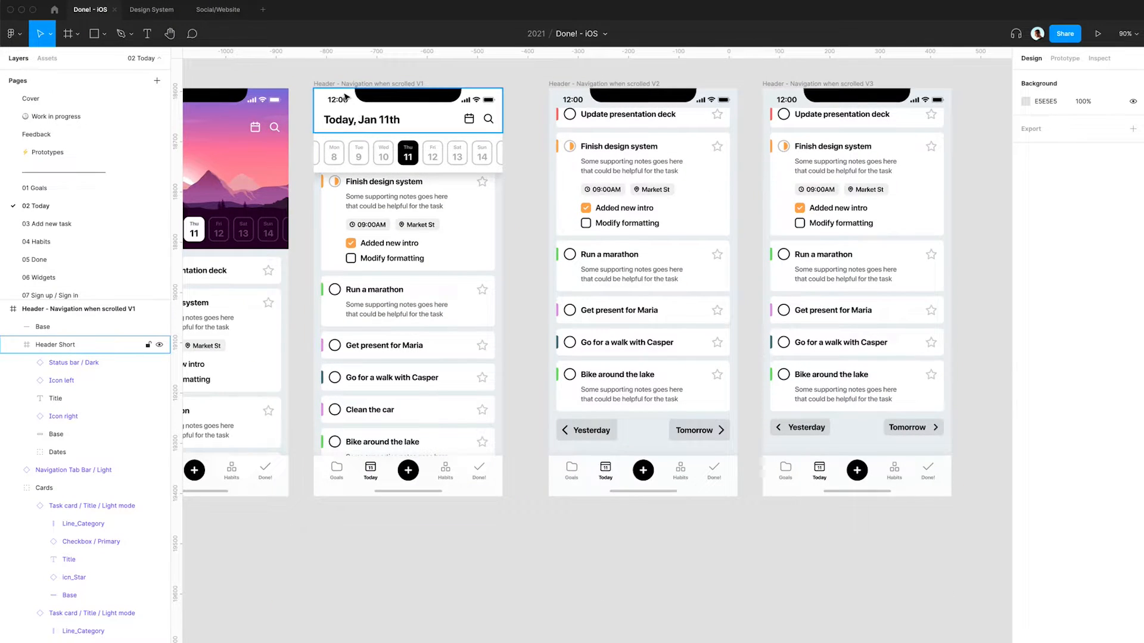
click(345, 134)
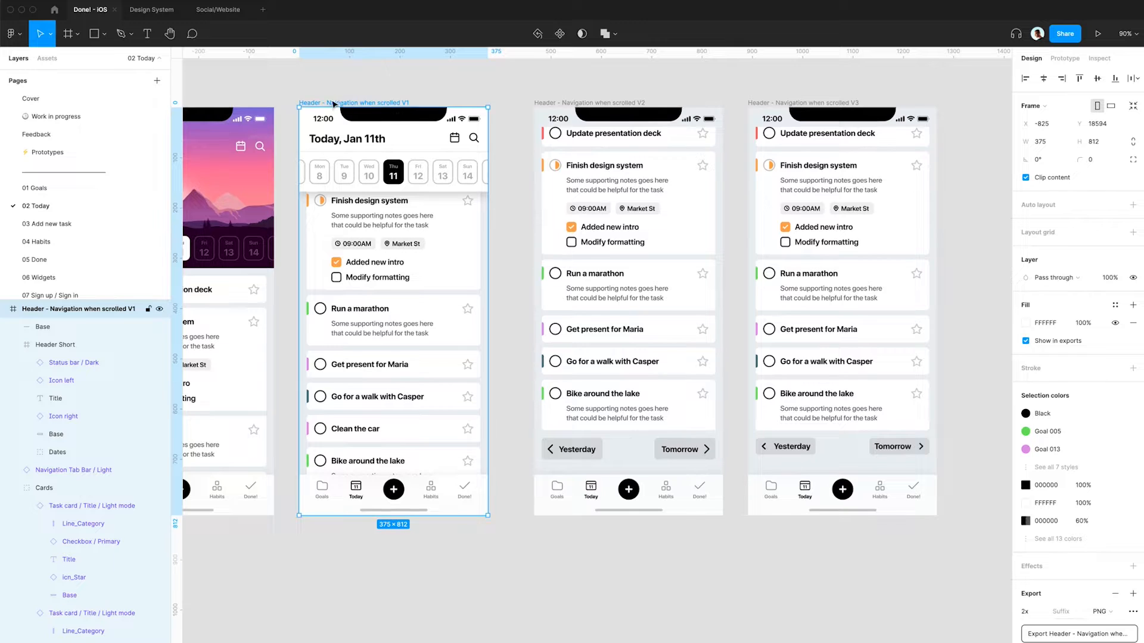
drag(327, 118, 966, 118)
scroll(965, 118, right, 8)
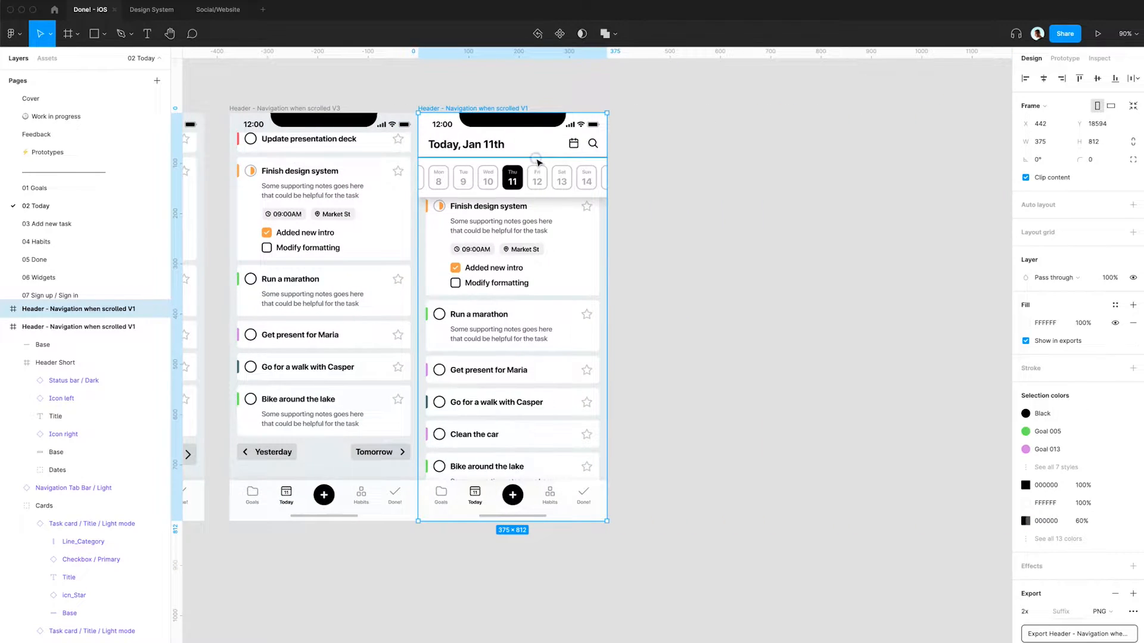
drag(538, 161, 724, 161)
scroll(694, 175, up, 5)
scroll(696, 174, up, 6)
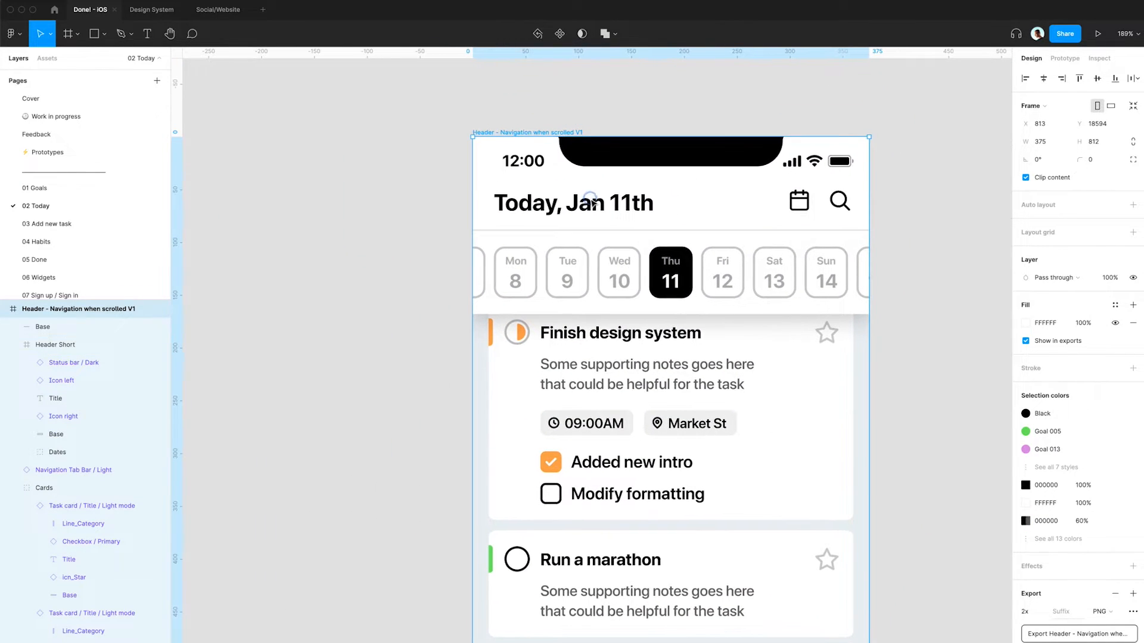
- Delete the 'Today, Jan 11th' title, the calendar icon and the search icon from the copied header
click(620, 206)
double_click(620, 206)
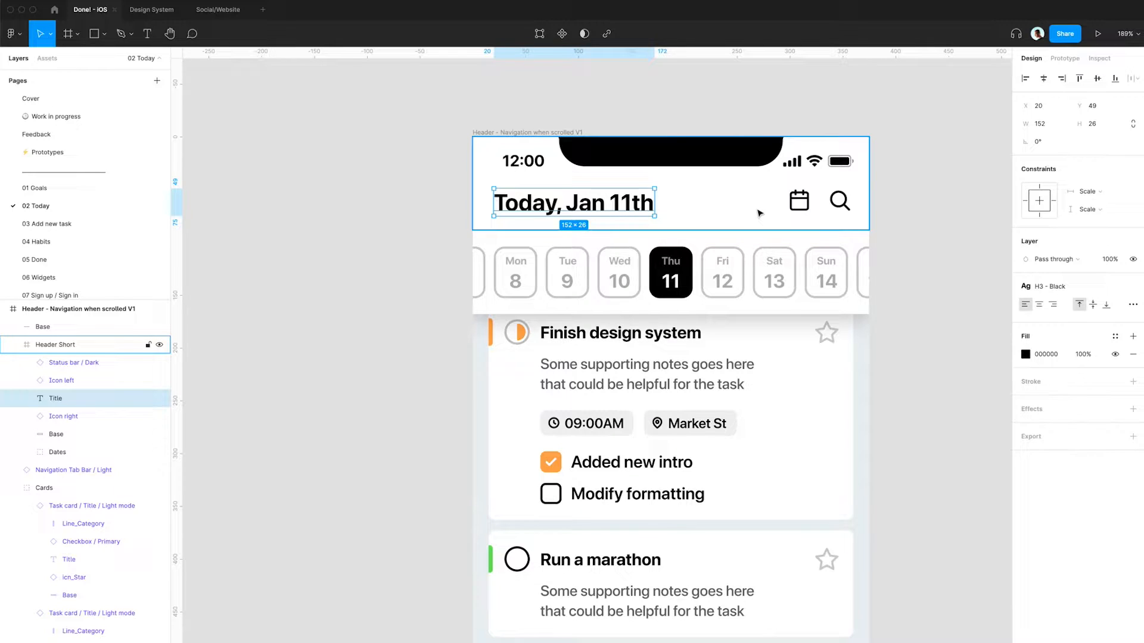
key(Delete)
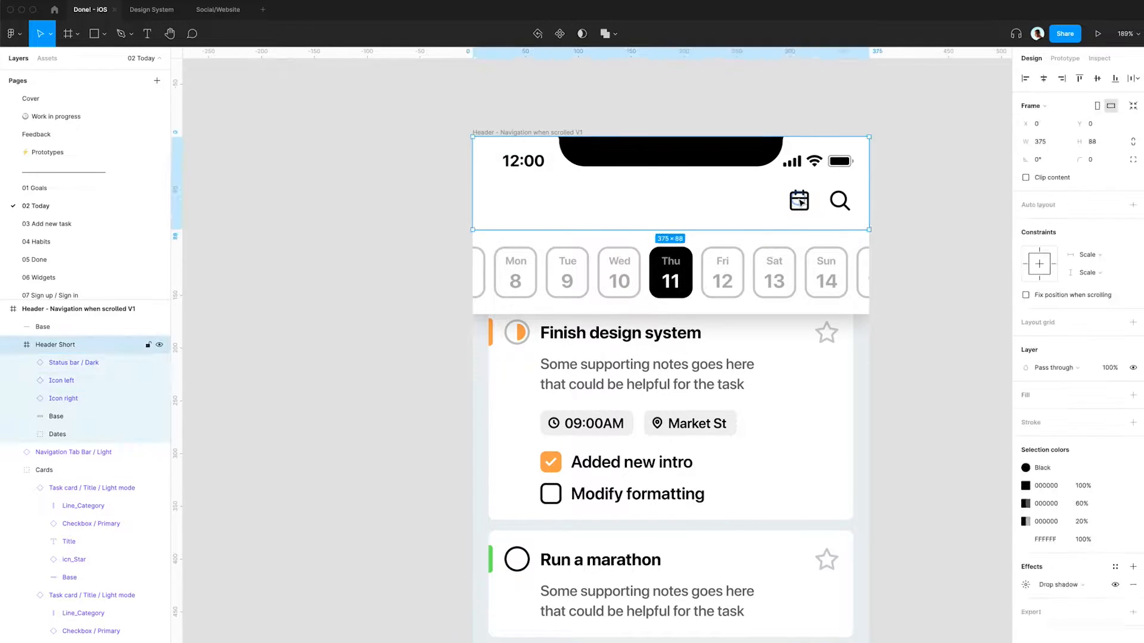
click(799, 202)
key(Delete)
click(841, 206)
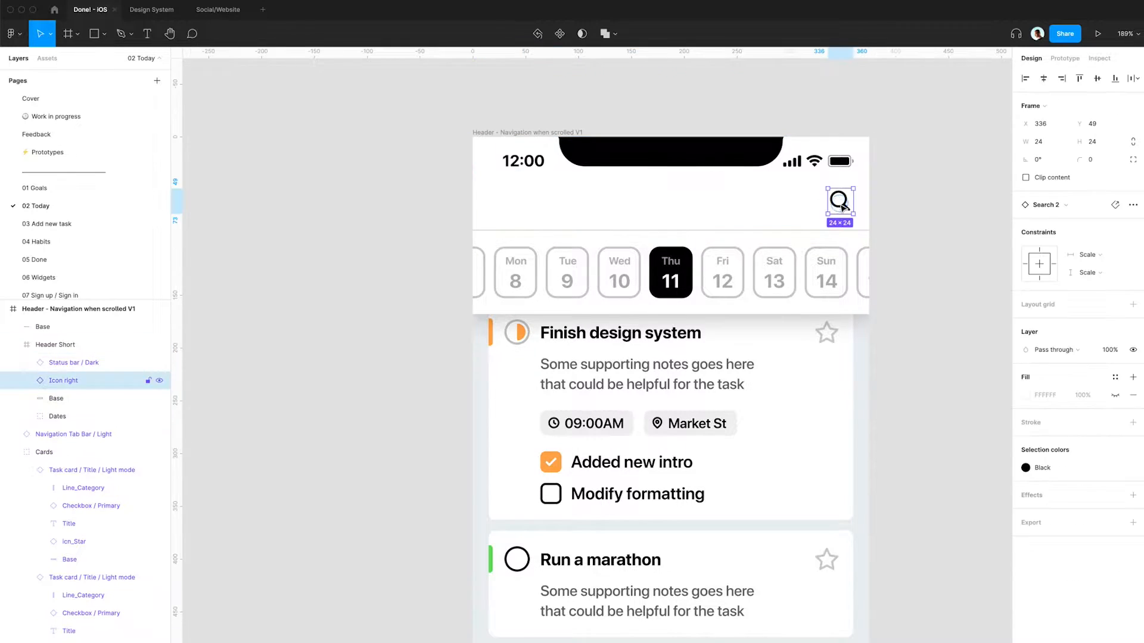
key(Delete)
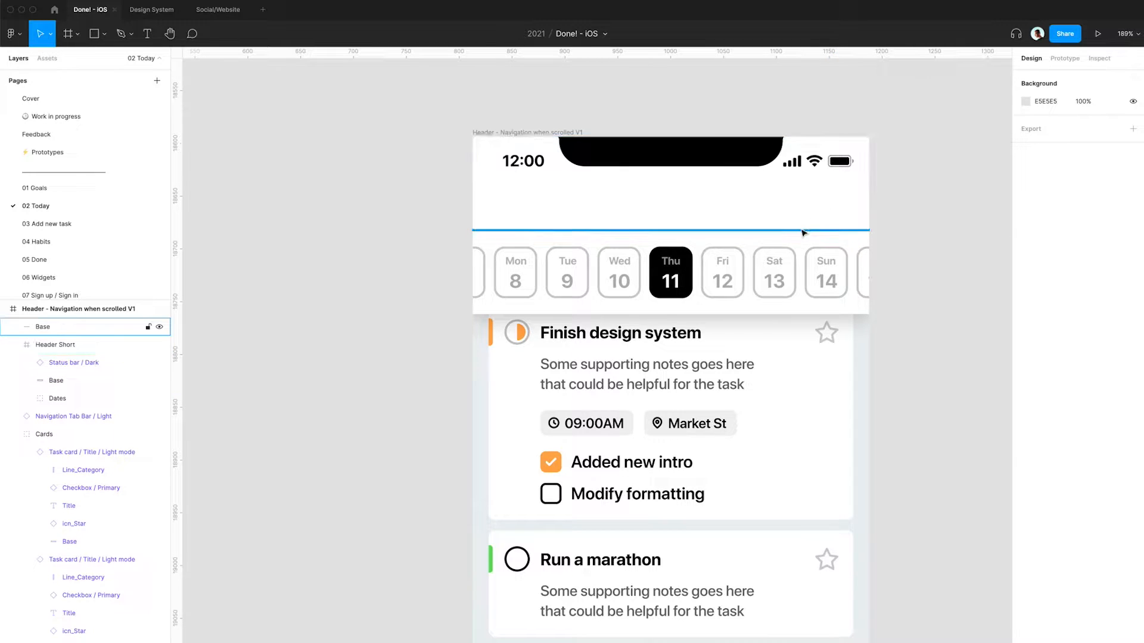
- Try deleting the header's divider and short header group, then undo the deletion
click(802, 230)
key(Escape)
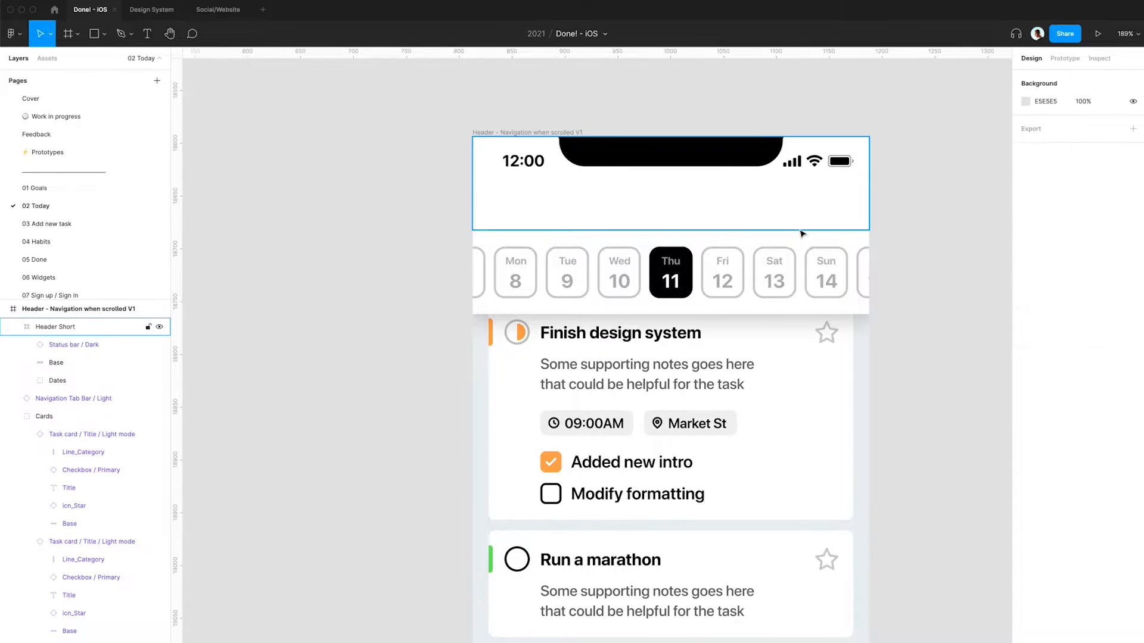
click(763, 216)
key(Delete)
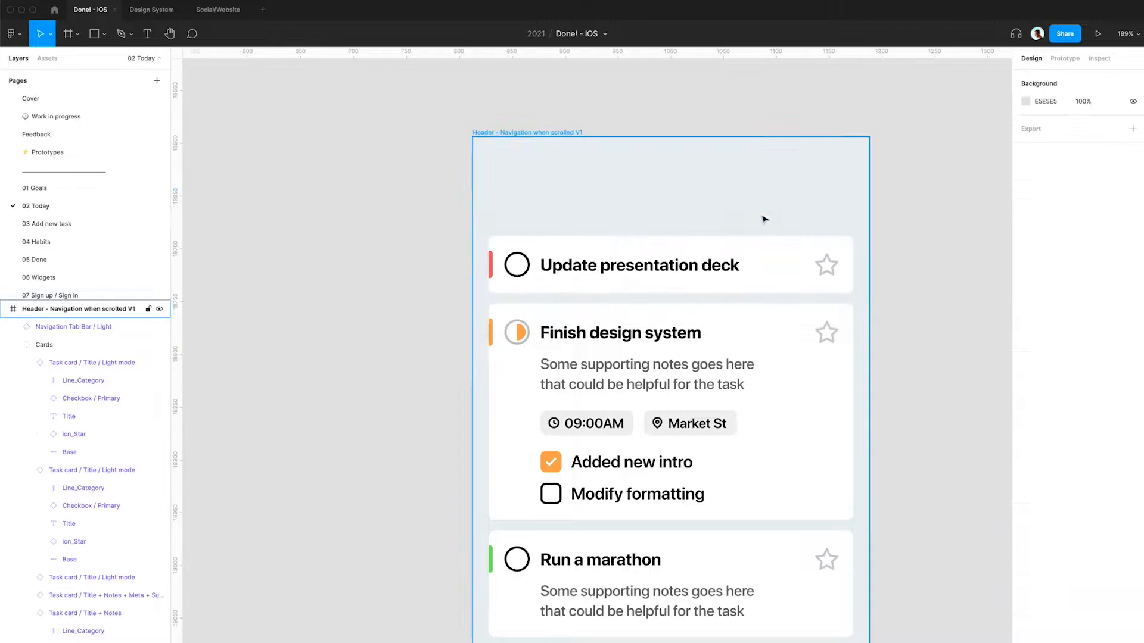
key(ctrl+z)
- Delete the short header's white base rectangle and move the date strip up under the status bar
double_click(737, 221)
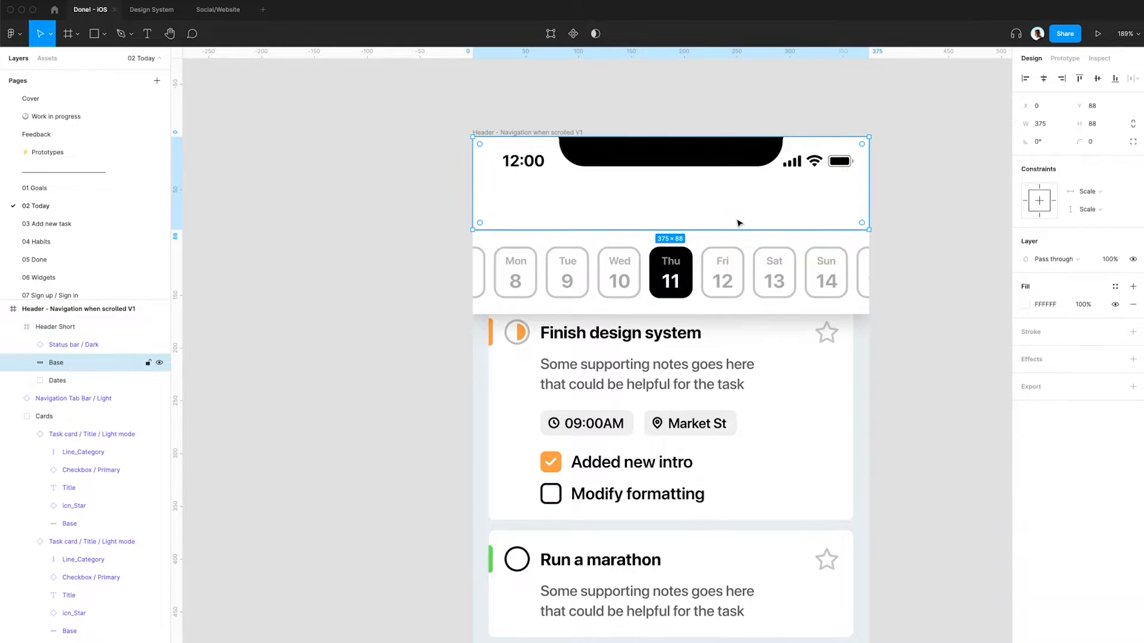
key(Delete)
drag(694, 286, 686, 228)
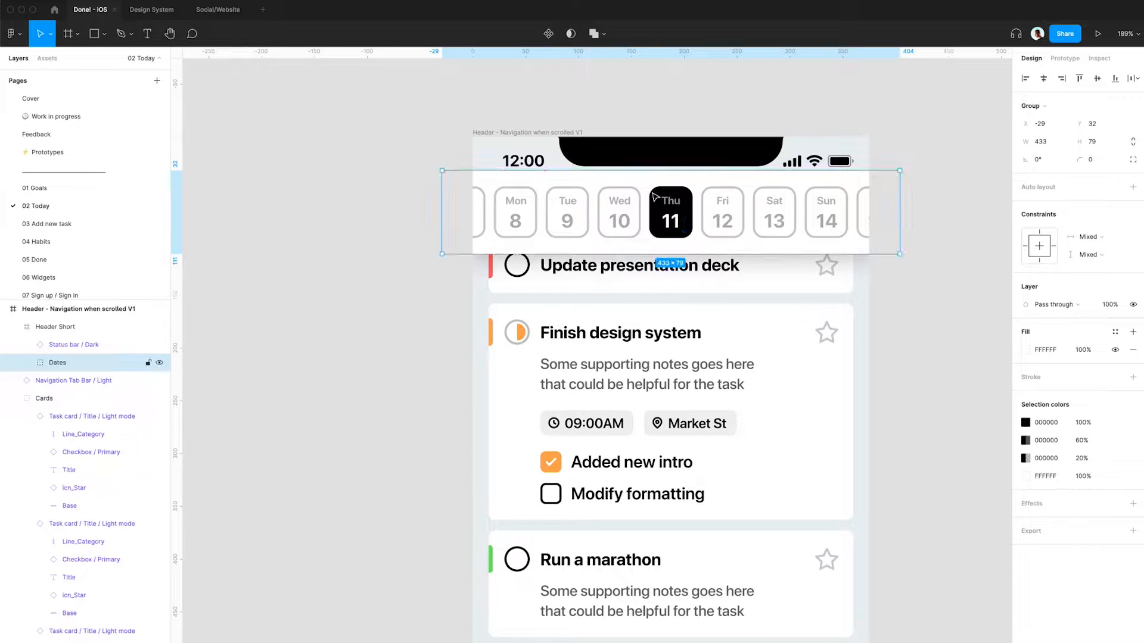
- Extend the date strip's white background upward to the top of the frame, about 375 × 111
click(641, 174)
double_click(641, 246)
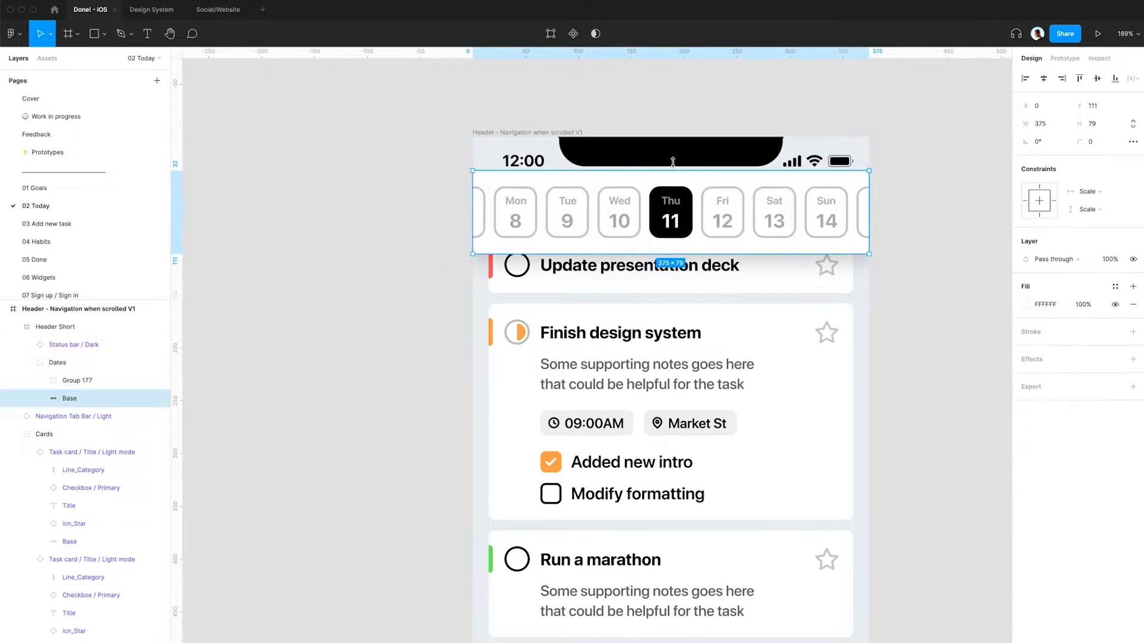
drag(656, 170, 657, 140)
scroll(656, 134, up, 2)
scroll(657, 136, up, 5)
scroll(658, 140, down, 3)
scroll(658, 140, down, 4)
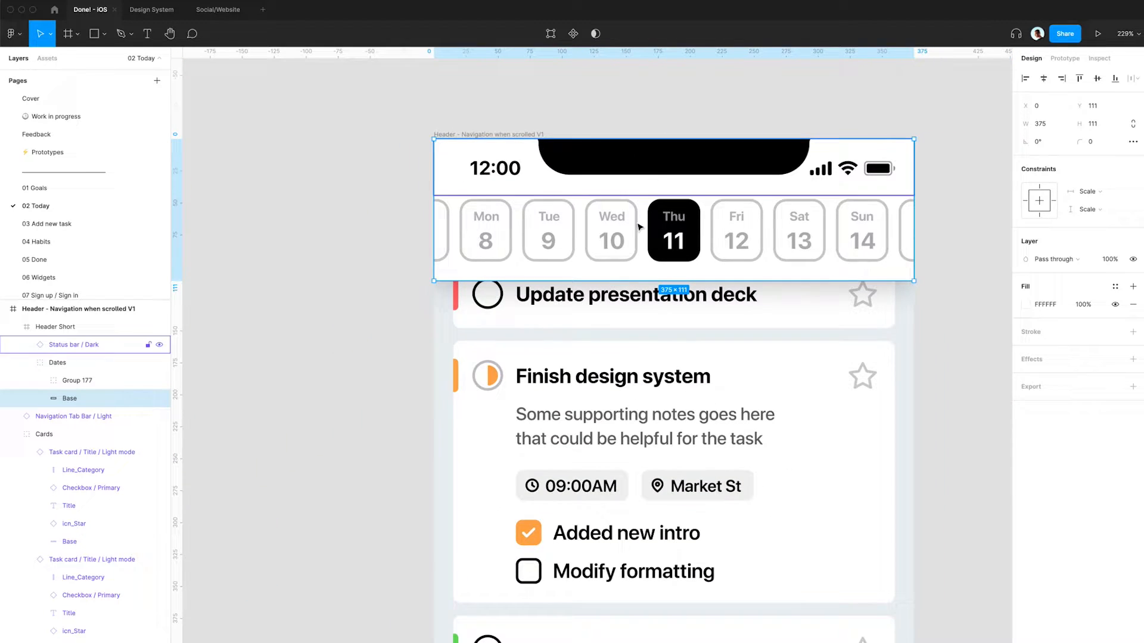
- Nudge the day buttons group up 3 px
click(672, 241)
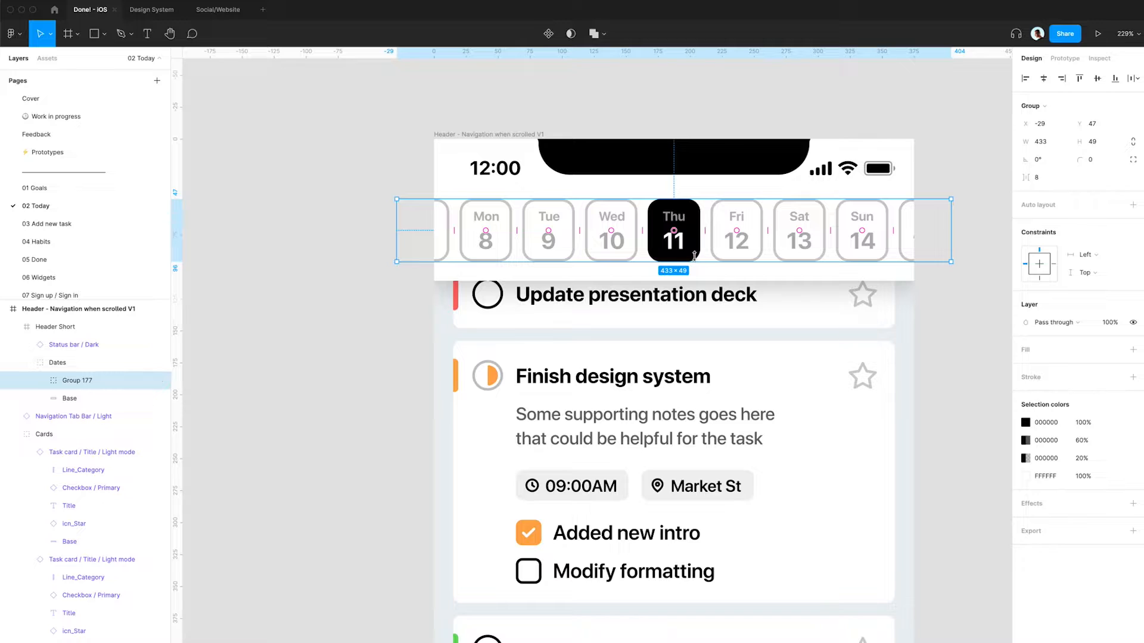
key(Up)
key(Up)
key(Up)
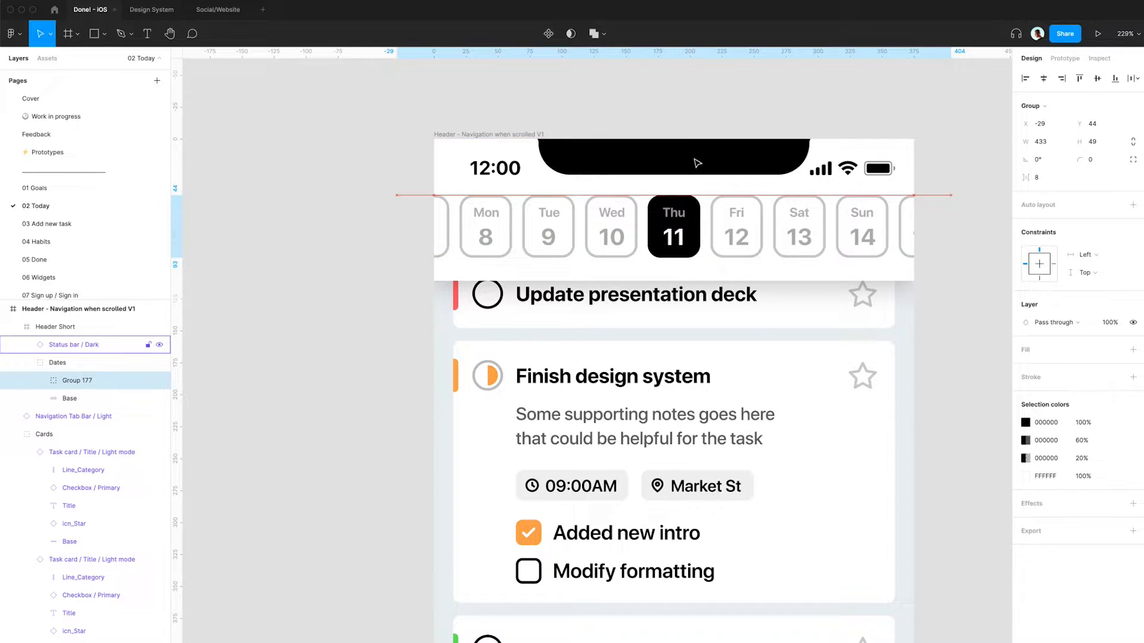
- Set the date strip background's height to 108 and nudge it down 3 px
click(735, 263)
click(733, 268)
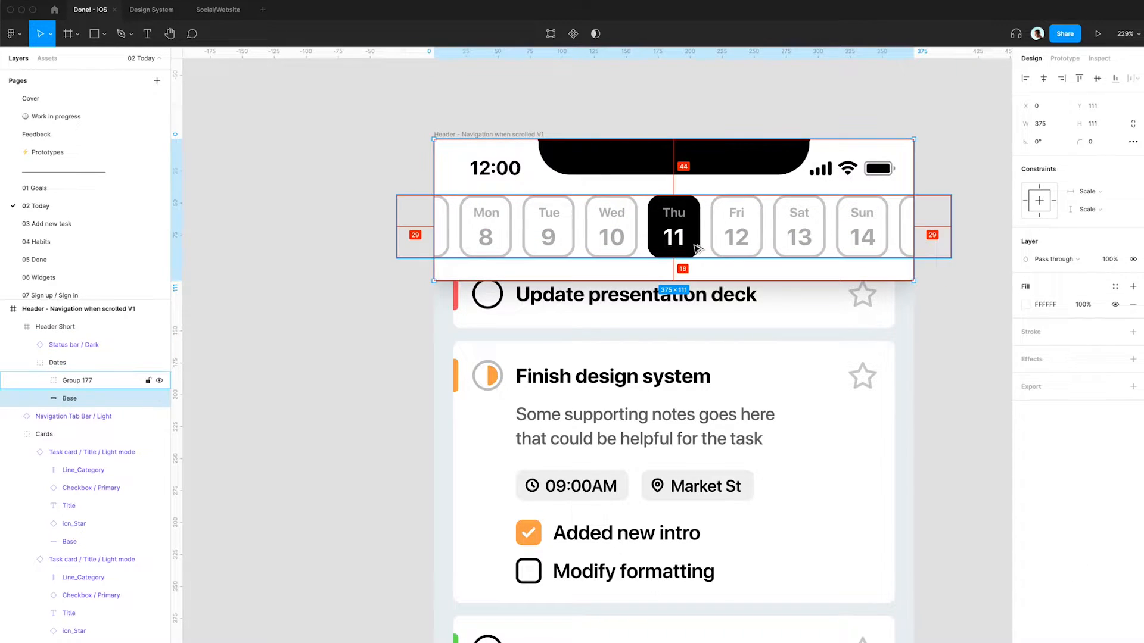
click(1095, 125)
text(108)
key(Return)
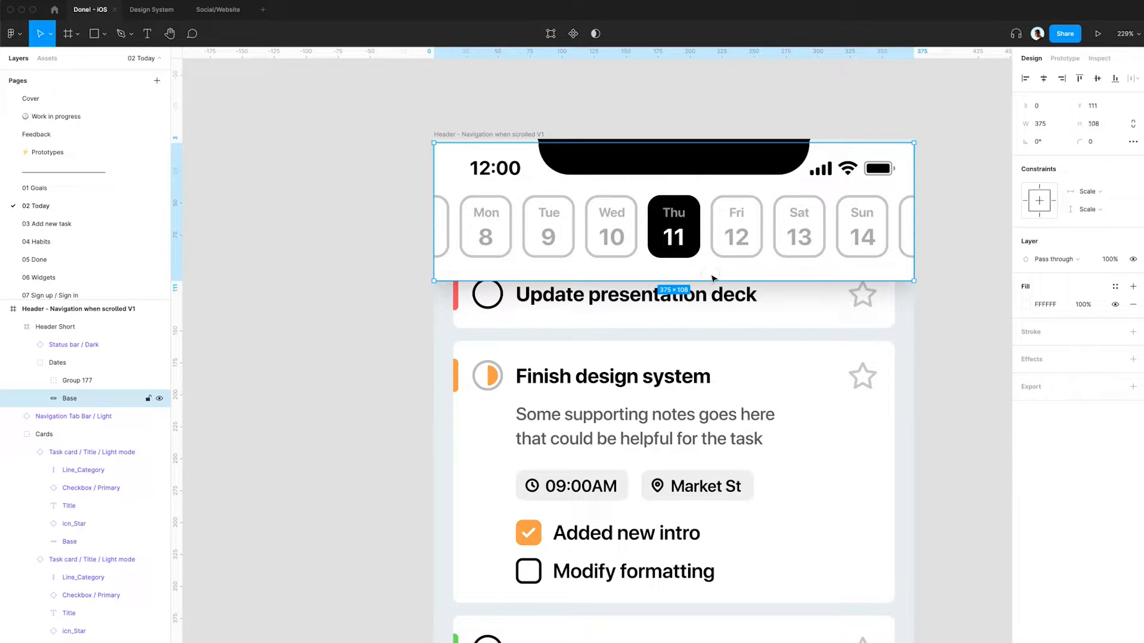
key(Down)
key(Down)
key(Down)
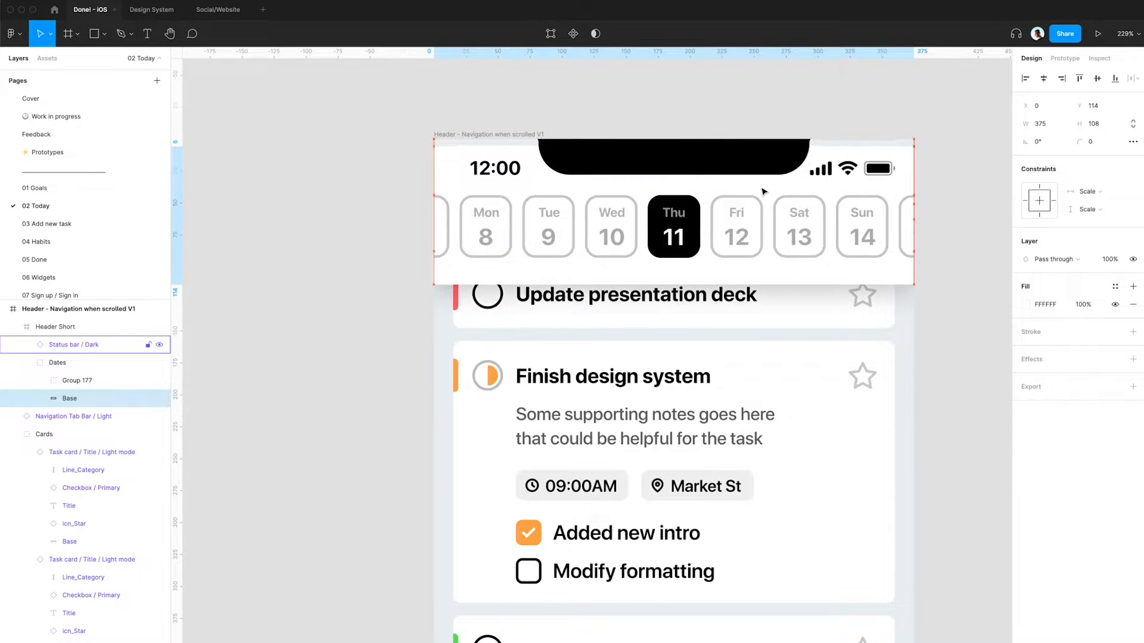
- Set the date strip background's height to 105
click(1112, 125)
text(105)
key(Return)
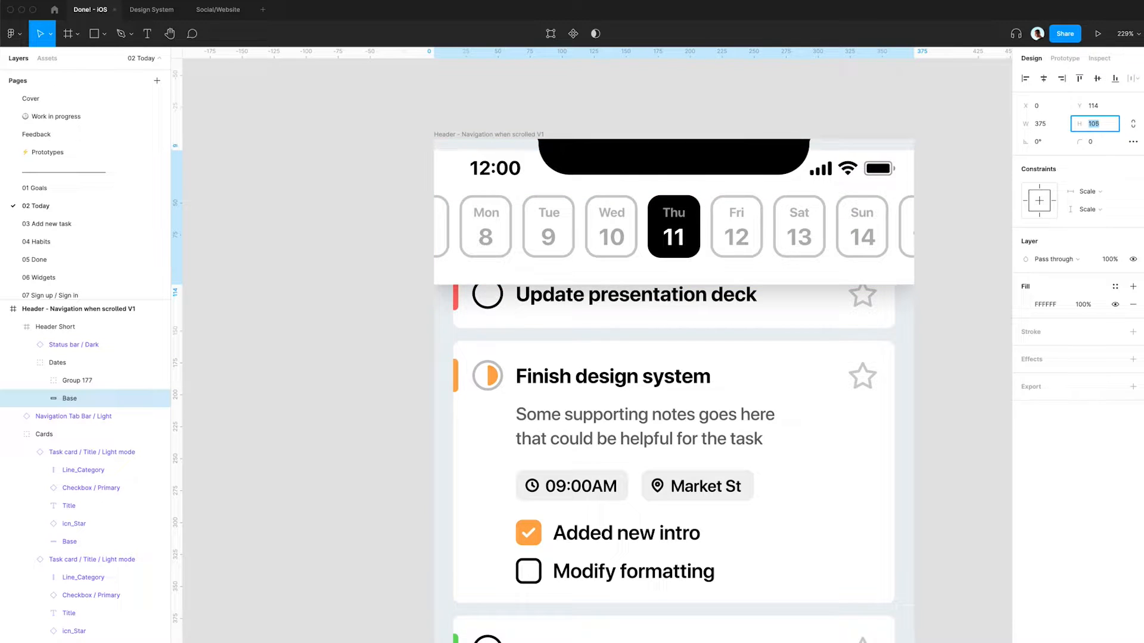
- Nudge the date strip background up 3 px and stretch its top edge up slightly
key(Escape)
key(Up)
key(Up)
key(Up)
key(Up)
key(Up)
key(Up)
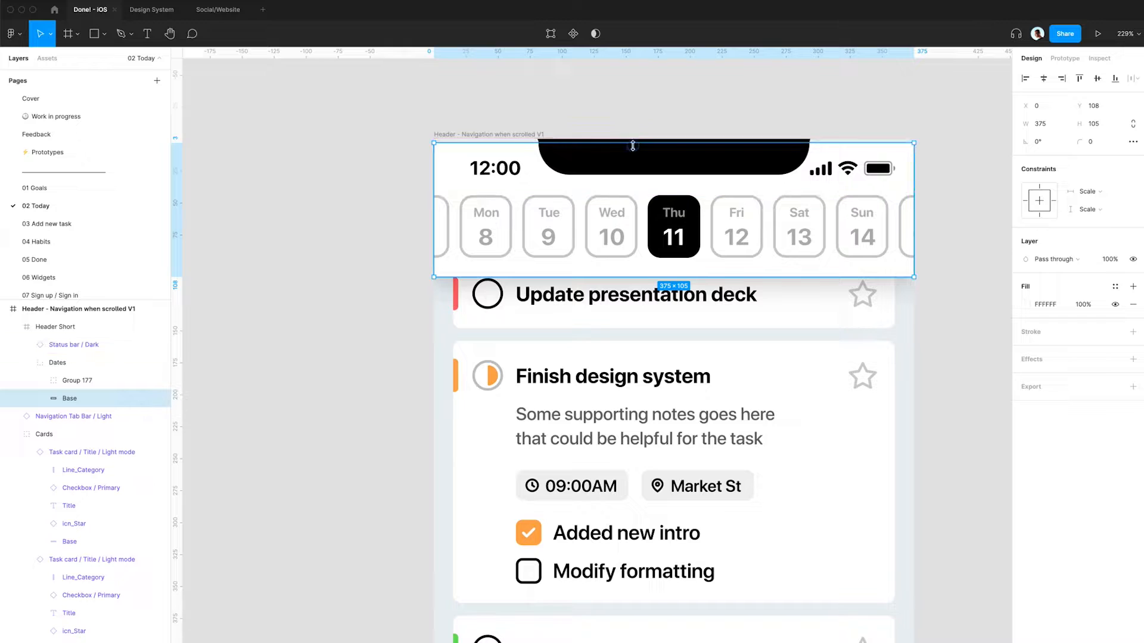
drag(633, 144, 633, 140)
- Delete the leftover header frame that shows the full Today title bar
scroll(651, 115, down, 5)
click(673, 77)
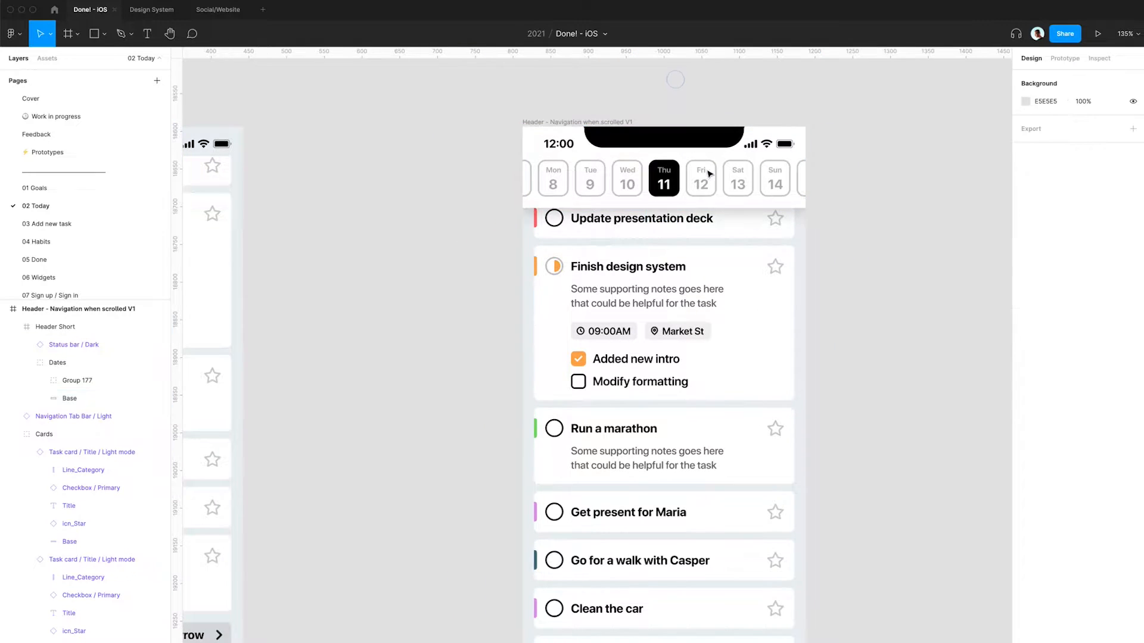
scroll(475, 181, left, 3)
scroll(412, 183, left, 5)
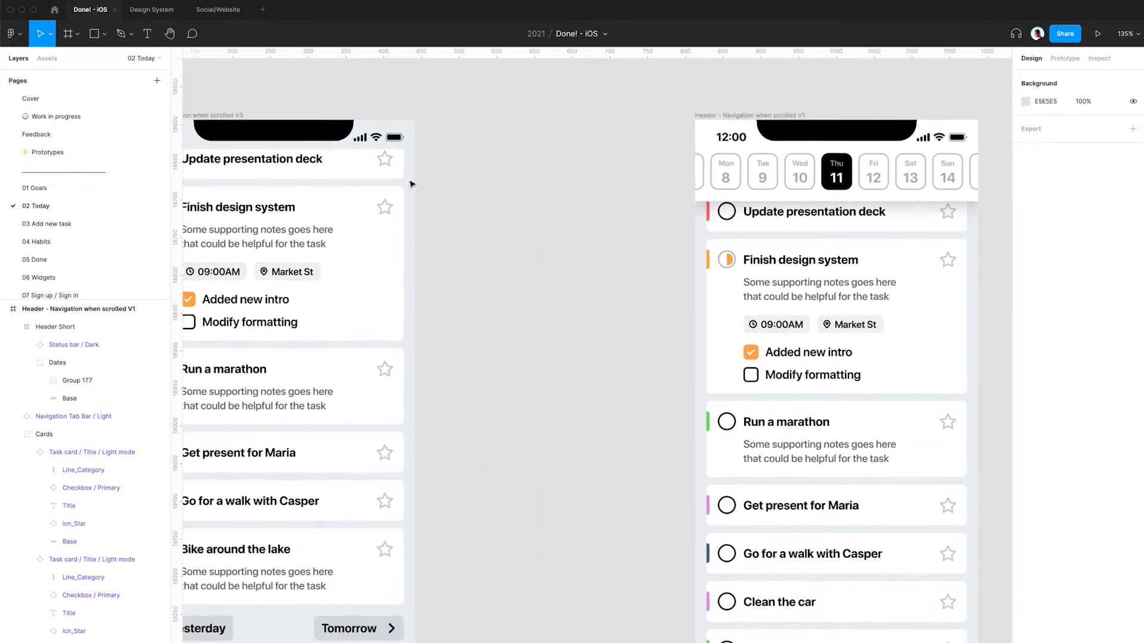
scroll(414, 182, down, 5)
scroll(282, 157, left, 2)
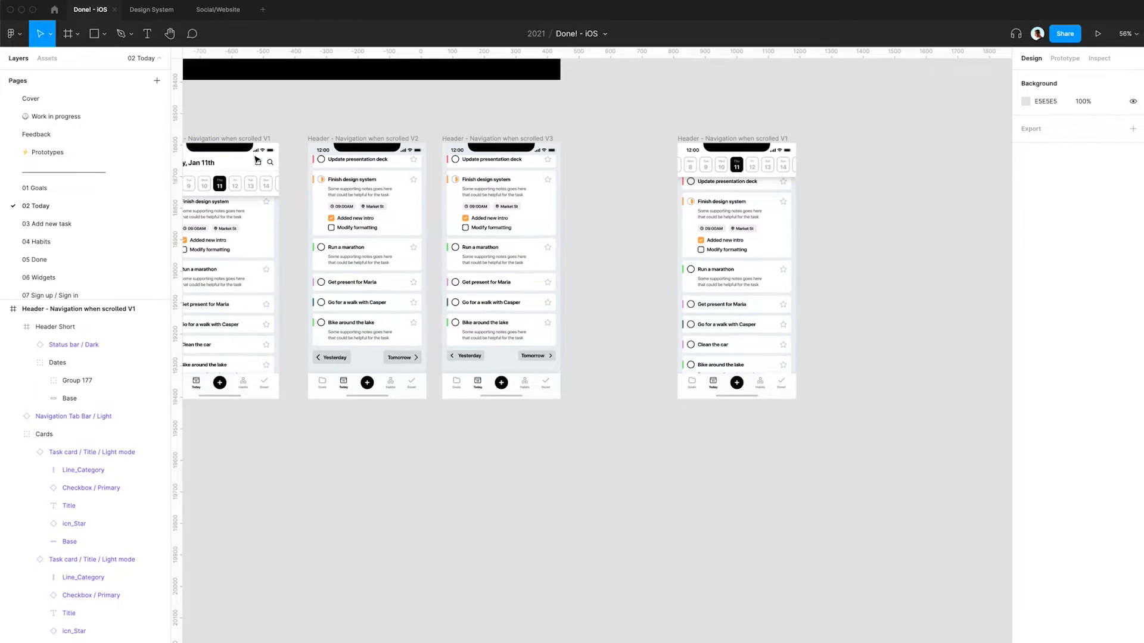
scroll(303, 166, left, 3)
drag(289, 128, 935, 127)
scroll(916, 139, up, 5)
scroll(918, 142, right, 1)
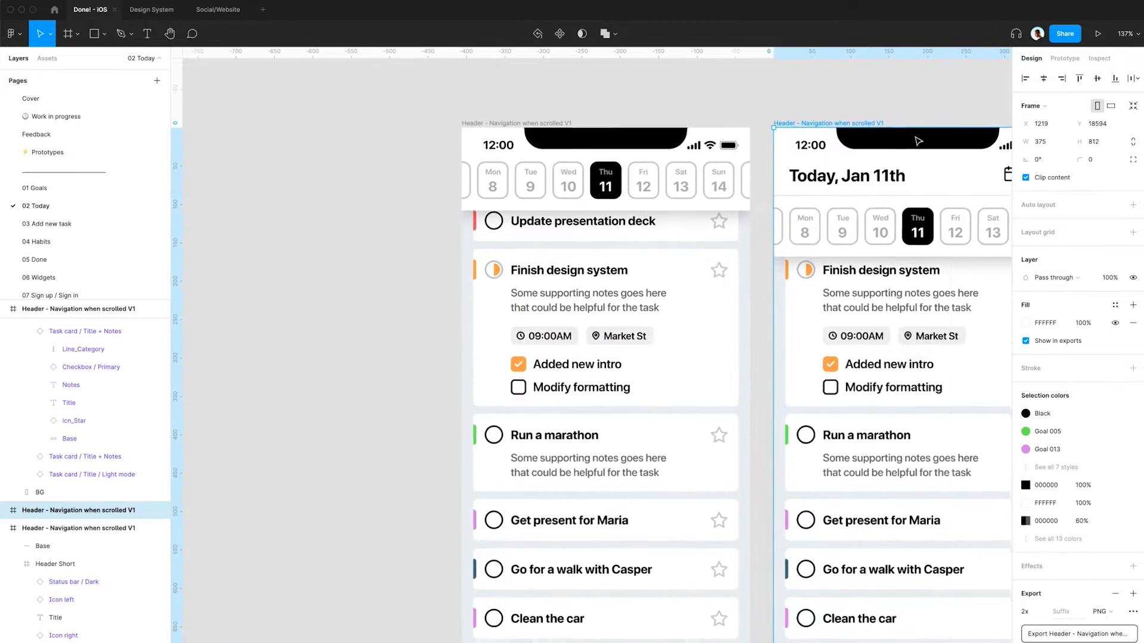
scroll(918, 141, down, 1)
key(Delete)
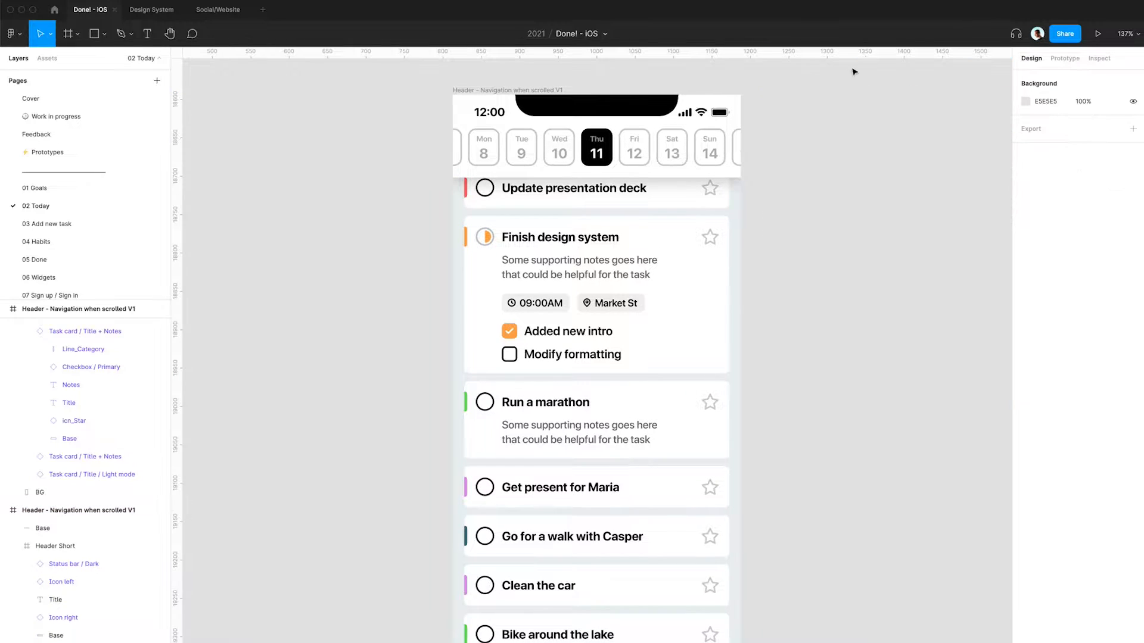
- Switch to the reference app recording and review how the nav bar behaves while scrolling
click(693, 143)
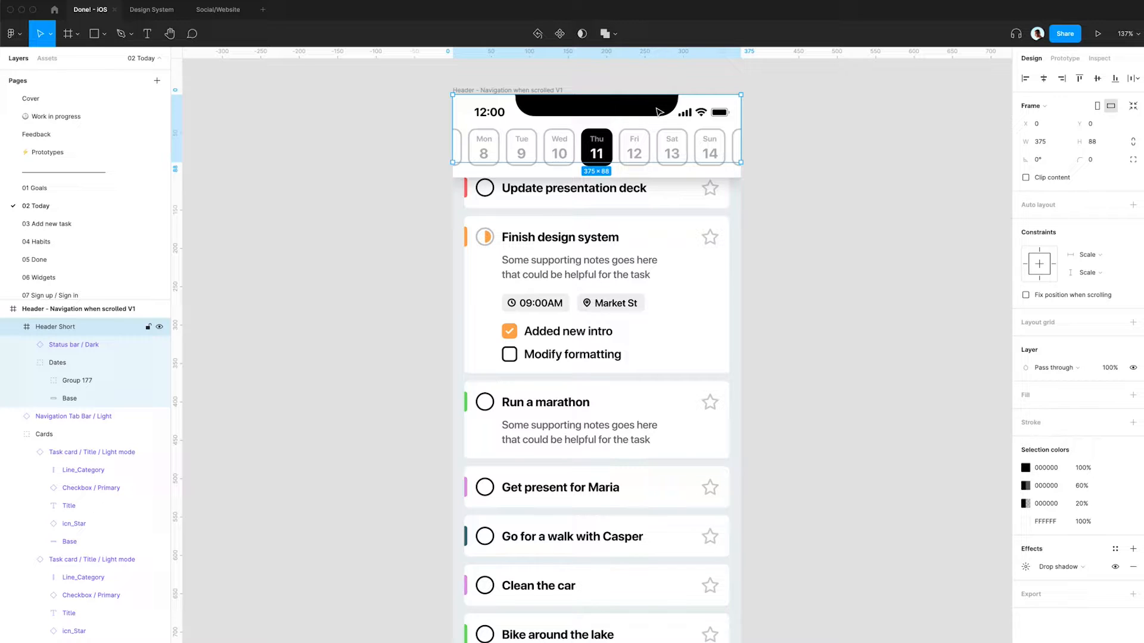
key(super+Tab)
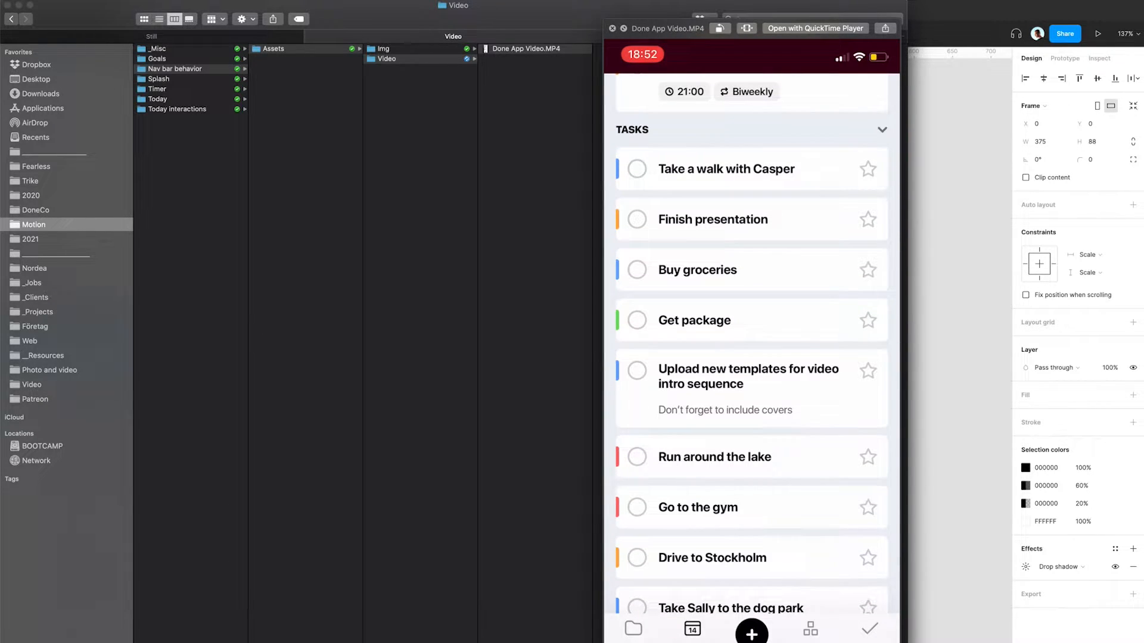
key(space)
key(super+Tab)
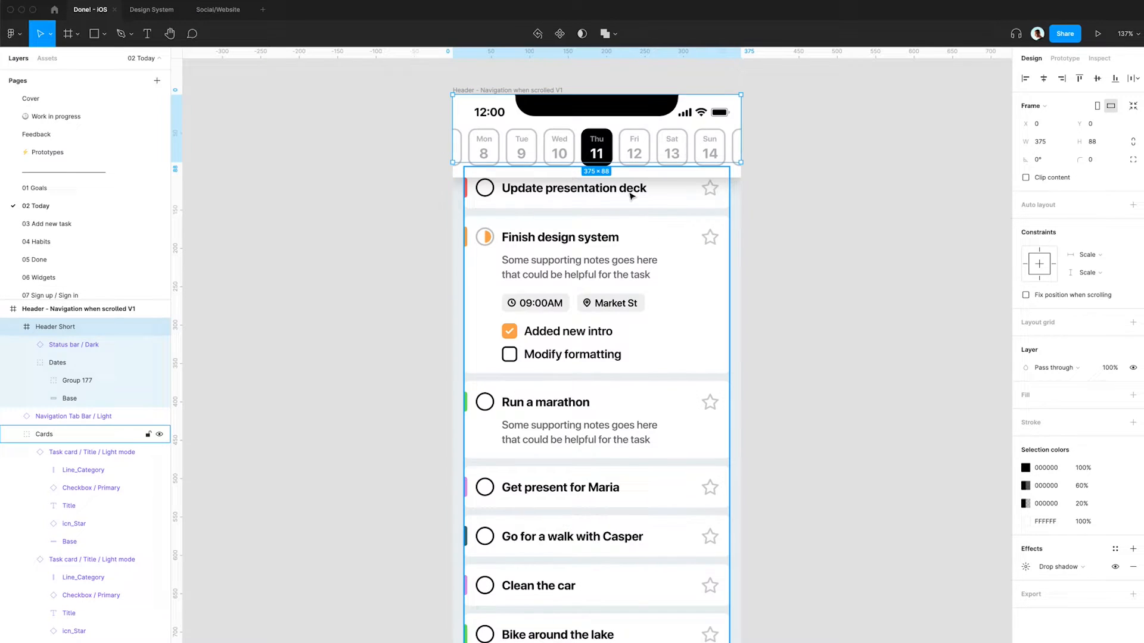
click(421, 134)
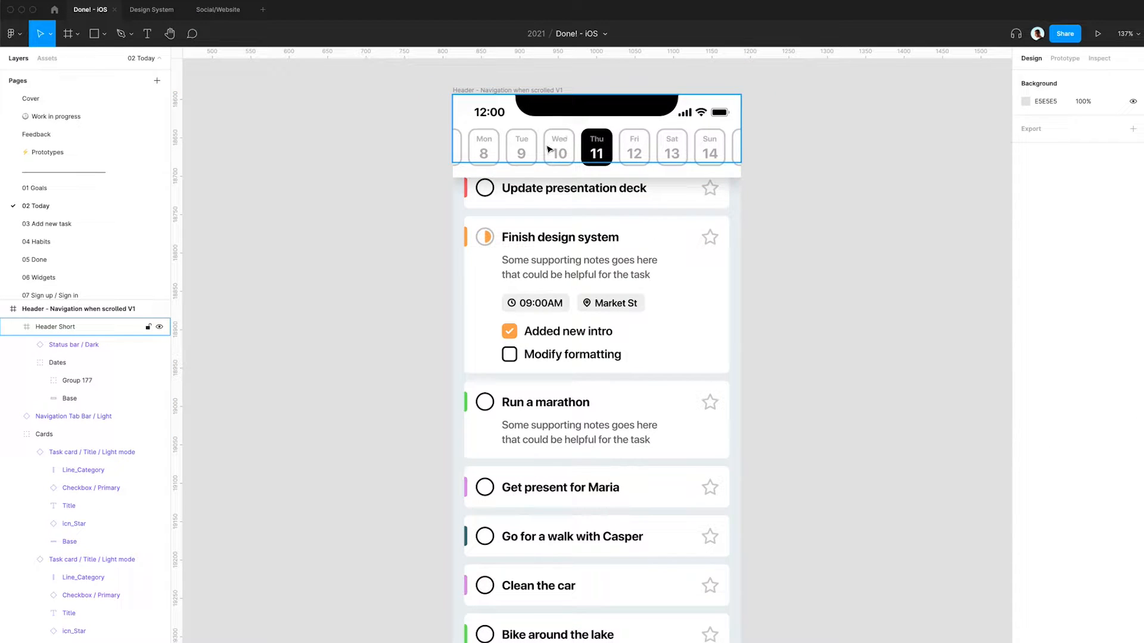
click(516, 161)
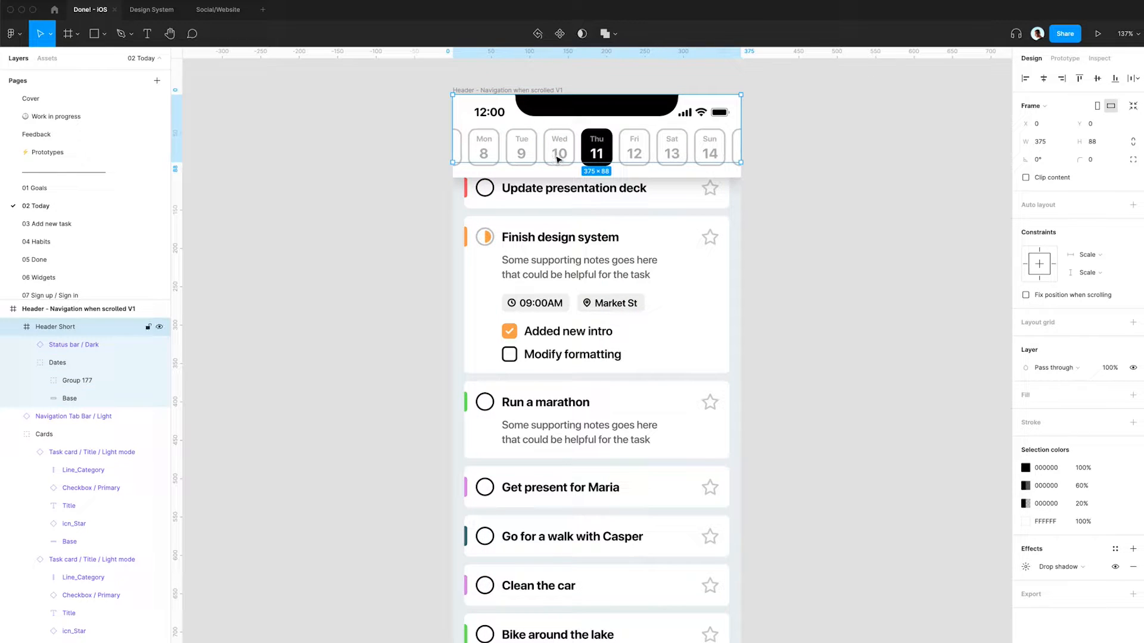
- Turn the date strip's white background rectangle into a mask
scroll(557, 156, up, 5)
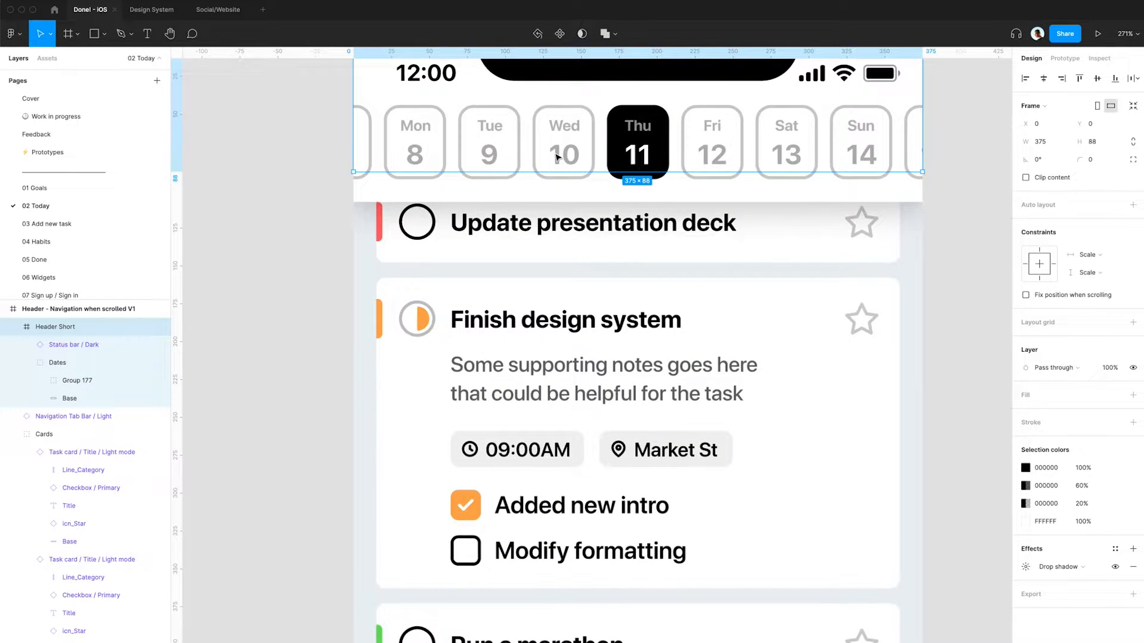
click(113, 398)
scroll(442, 268, up, 3)
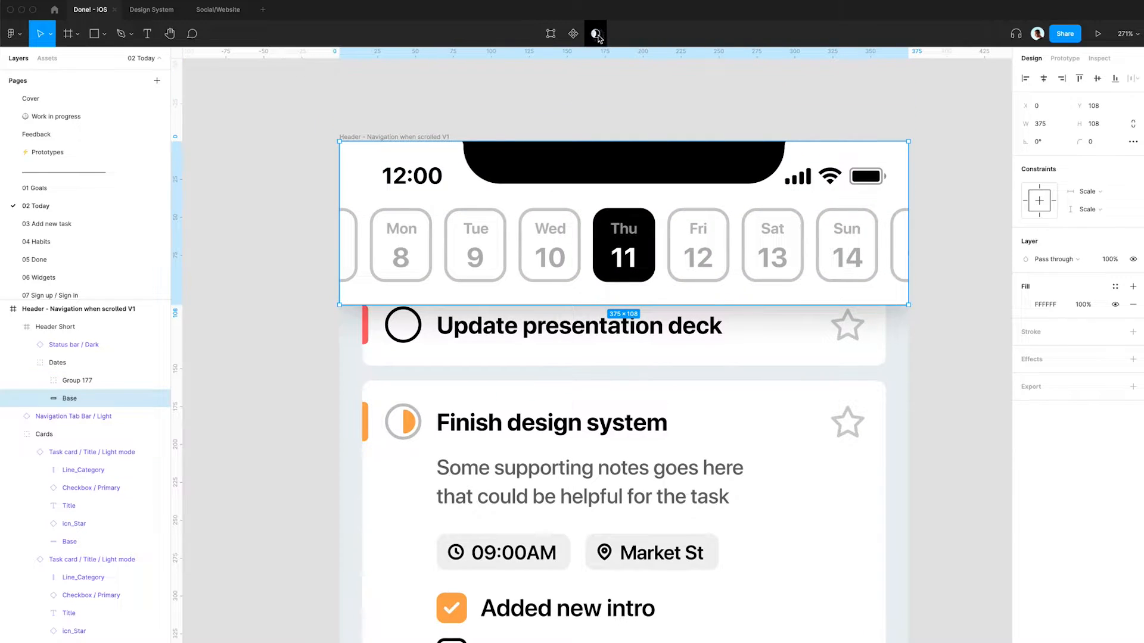
click(596, 34)
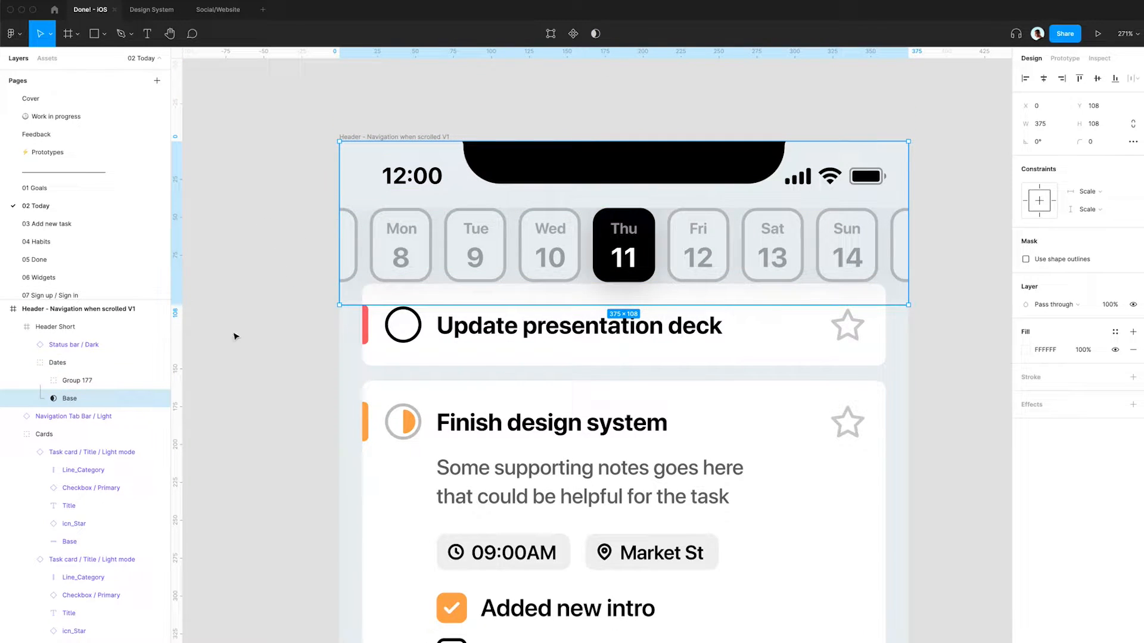
- Duplicate the masked background, unmask the copy, and rename it BG
key(super+d)
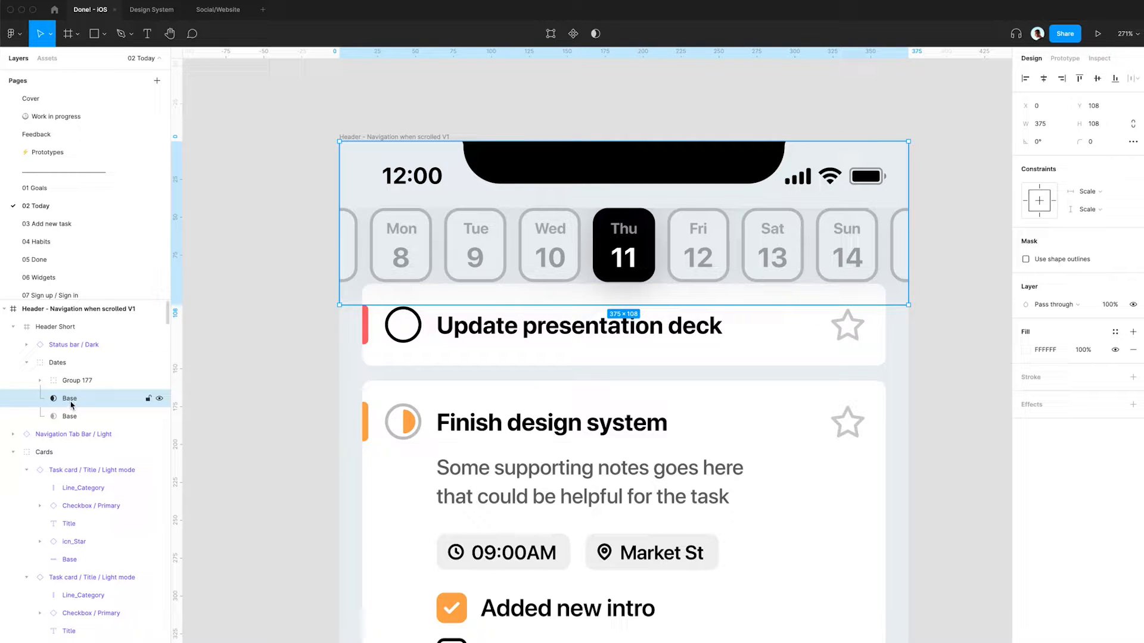
click(595, 34)
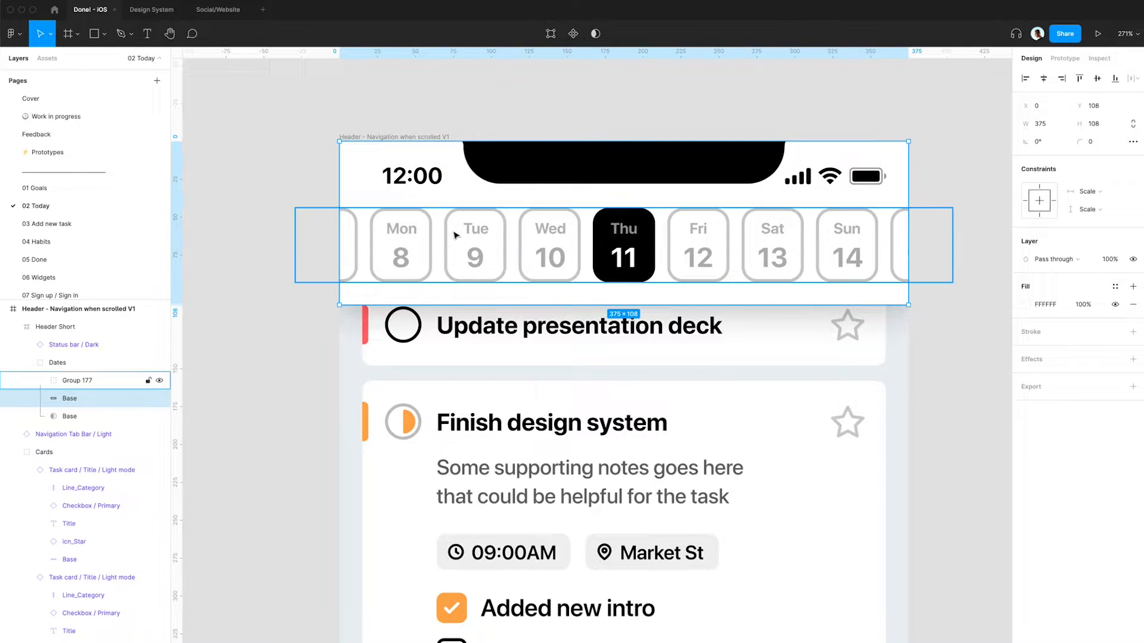
key(super+r)
text(BG)
key(Return)
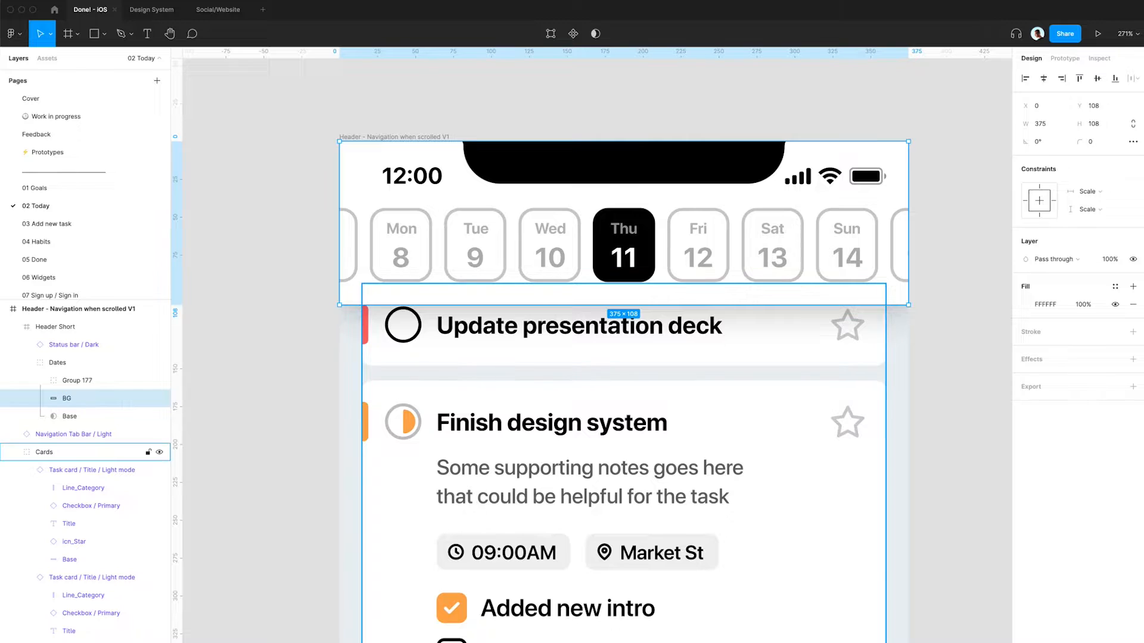
click(454, 230)
drag(558, 243, 667, 238)
key(super+z)
- Copy the Header Short group out of the frame onto the canvas as its own top-level frame
scroll(475, 229, down, 5)
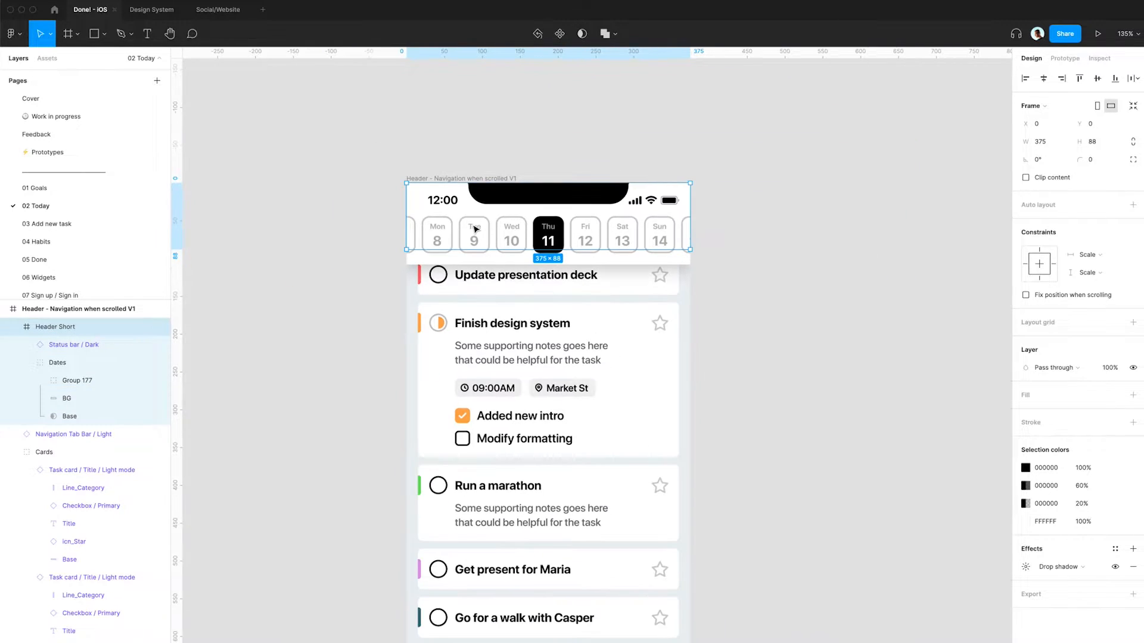
alt+drag(476, 229, 858, 228)
scroll(858, 228, right, 5)
click(787, 140)
click(596, 163)
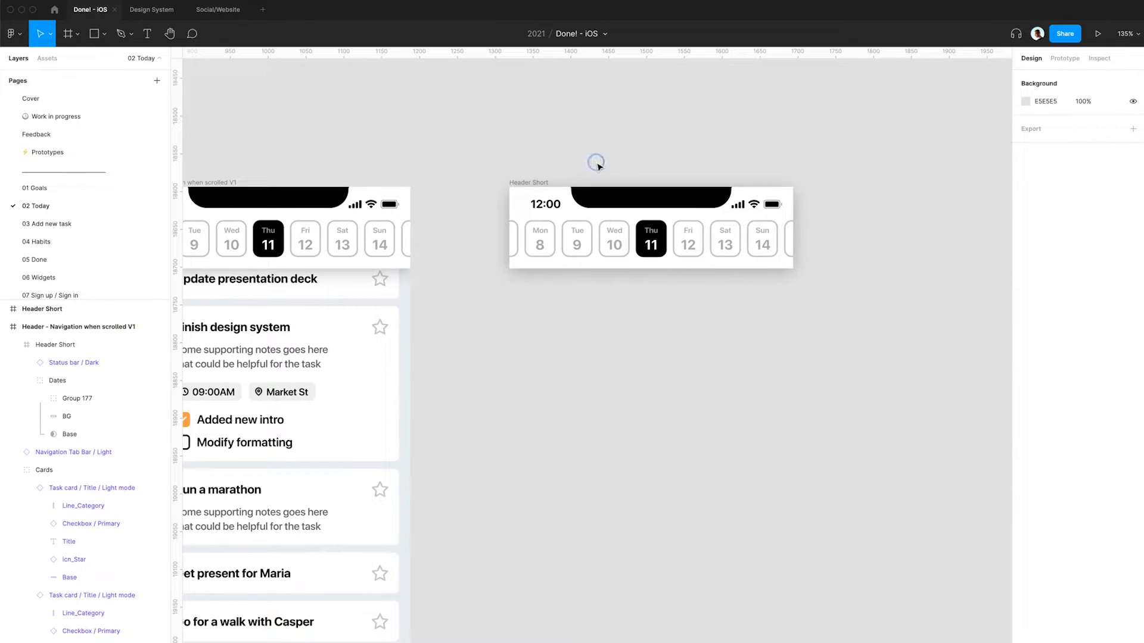
scroll(597, 164, up, 3)
click(518, 182)
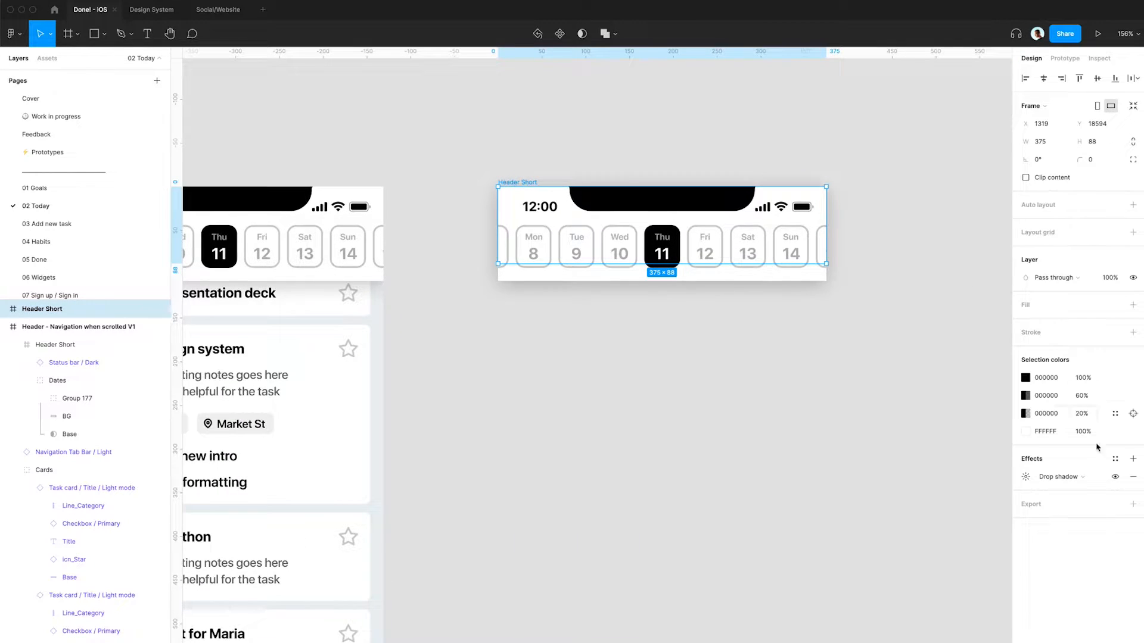
- Export Header Short as a 2x PNG into the Nav bar behavior Assets/Img folder
click(1133, 504)
click(1025, 540)
text(2x)
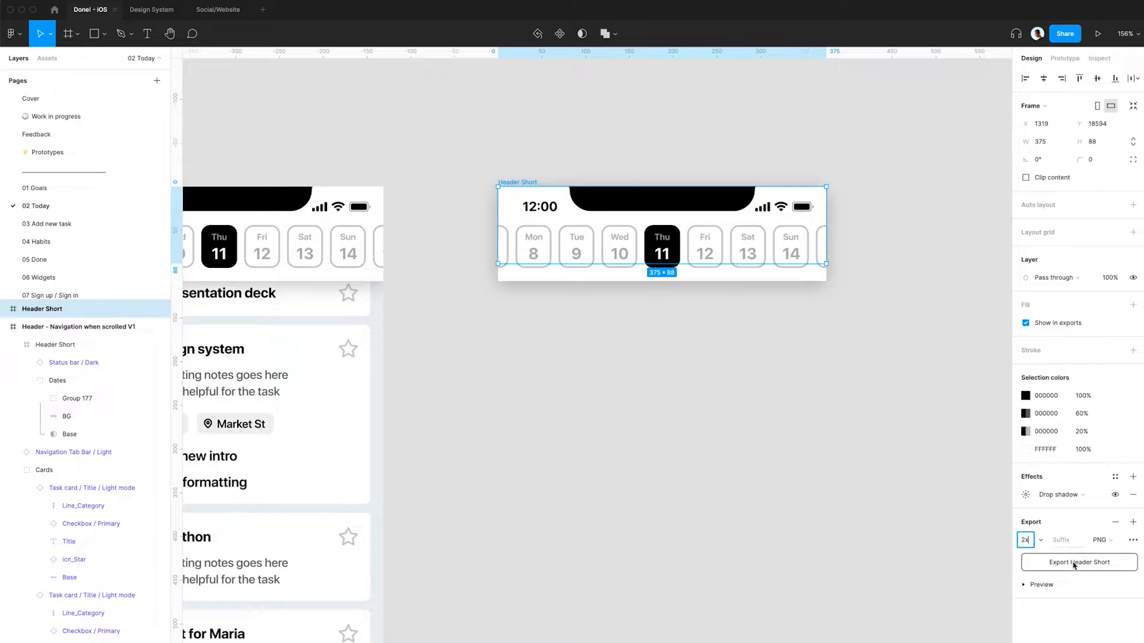
click(1072, 563)
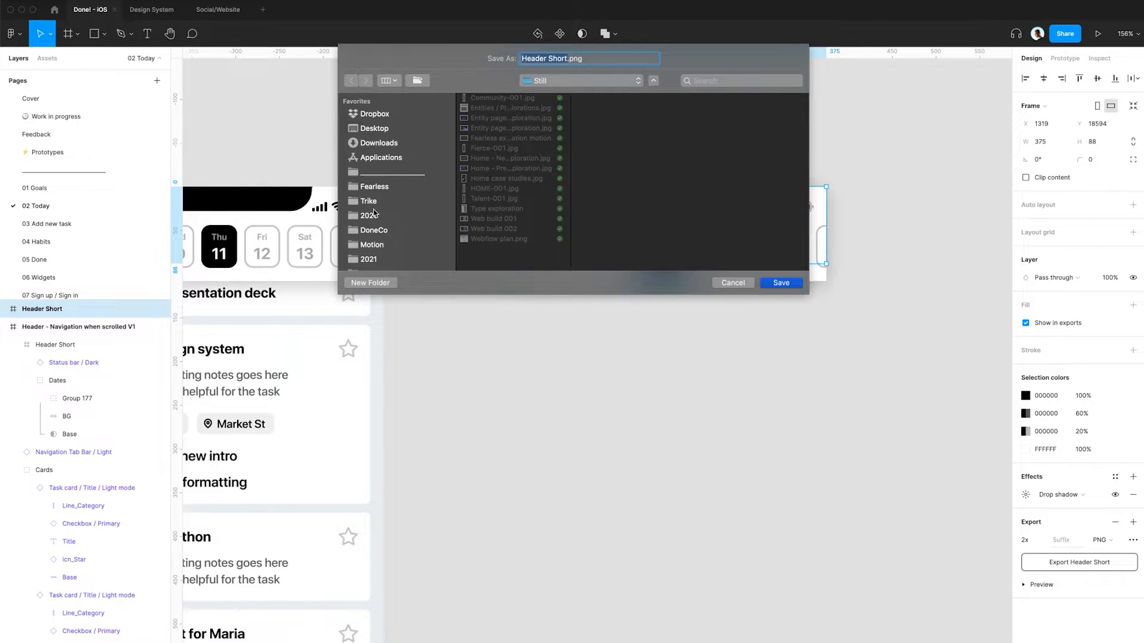
scroll(373, 213, down, 2)
click(372, 221)
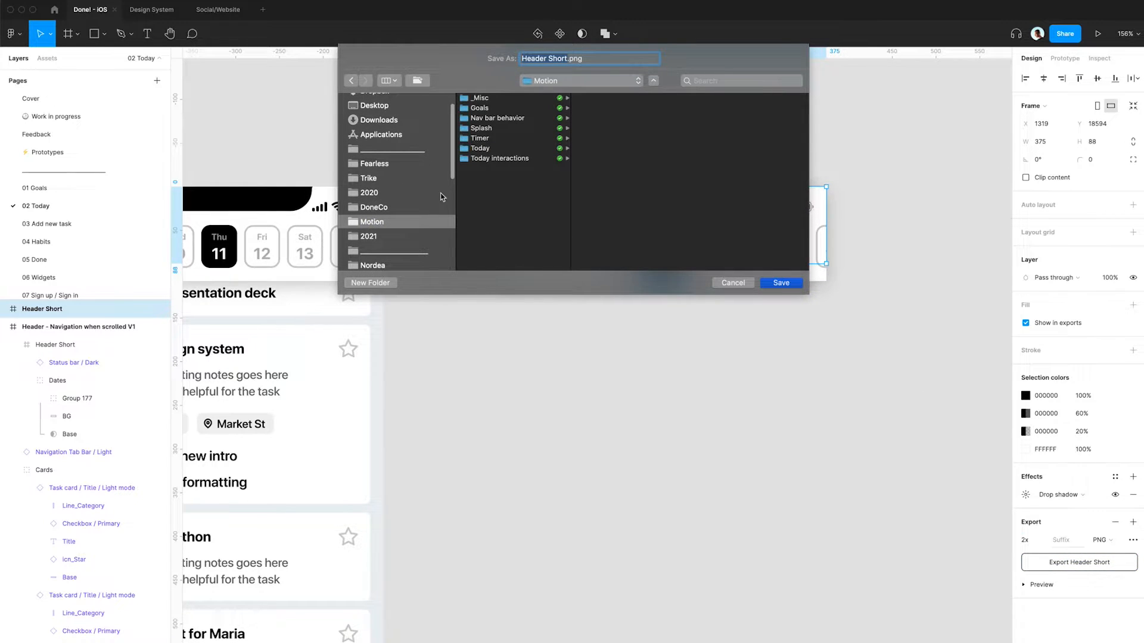
click(494, 119)
click(612, 100)
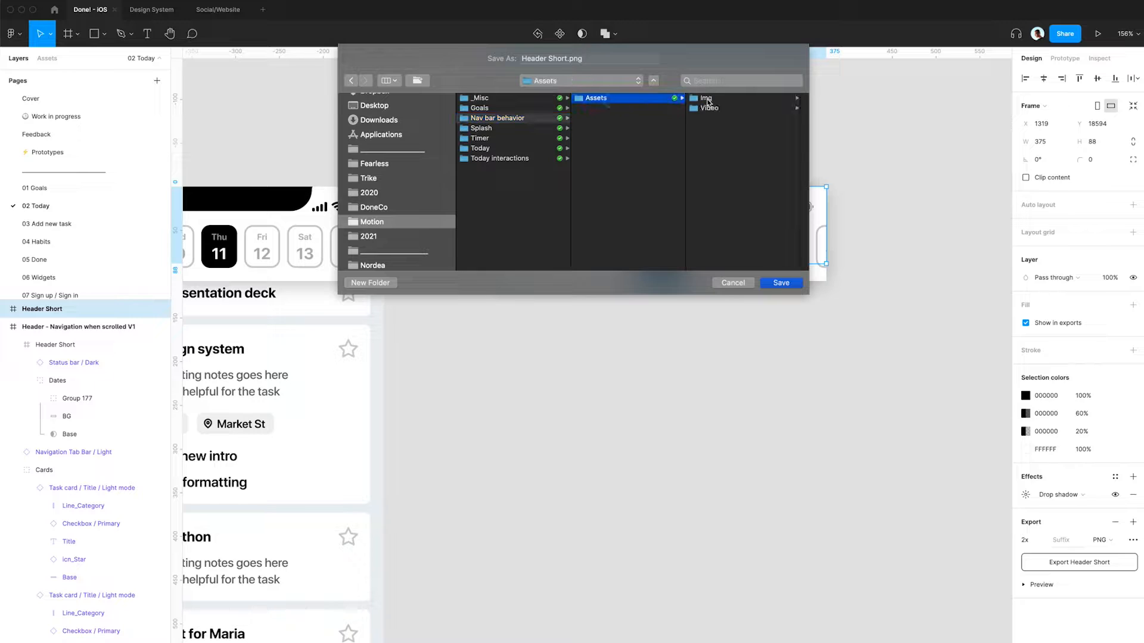
click(708, 100)
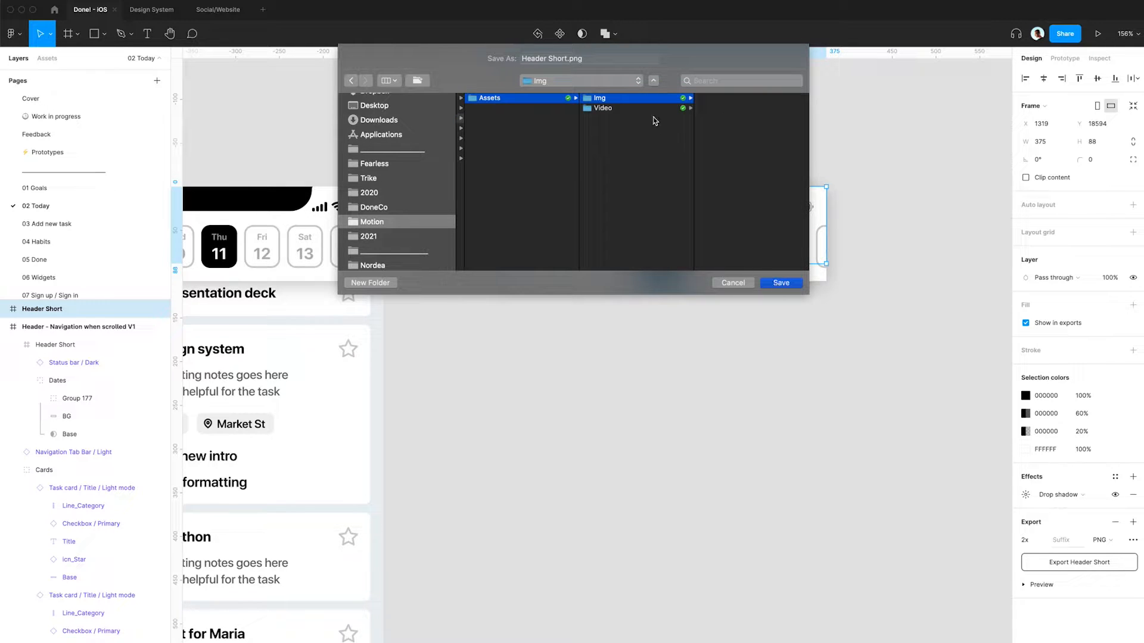
click(784, 284)
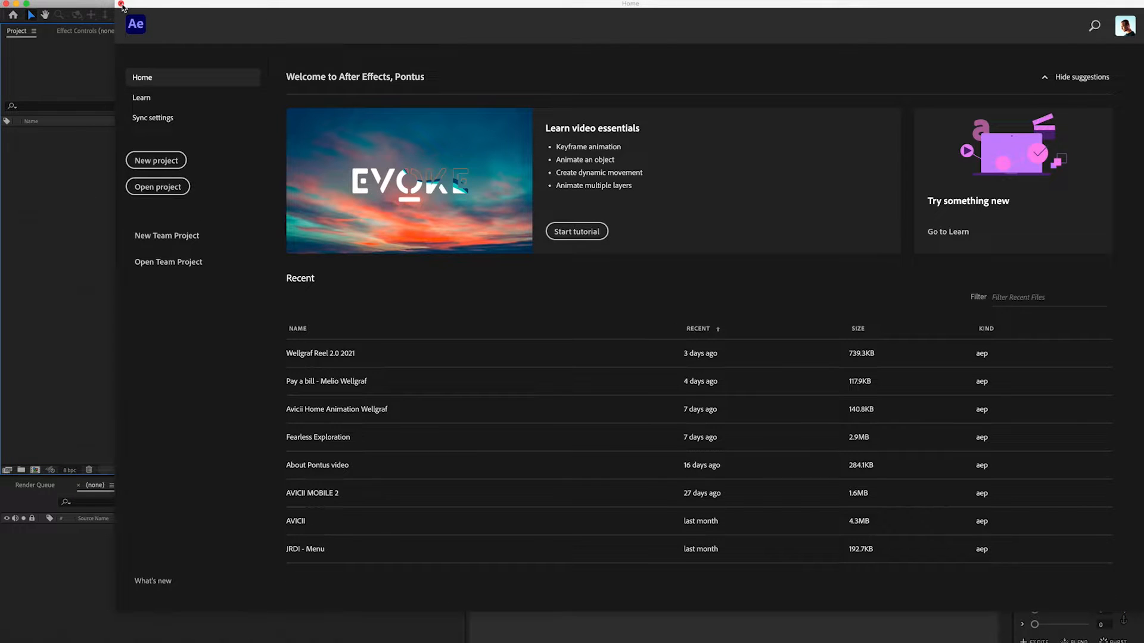
- Switch to After Effects, dismiss the home screen, and create a new project
click(121, 4)
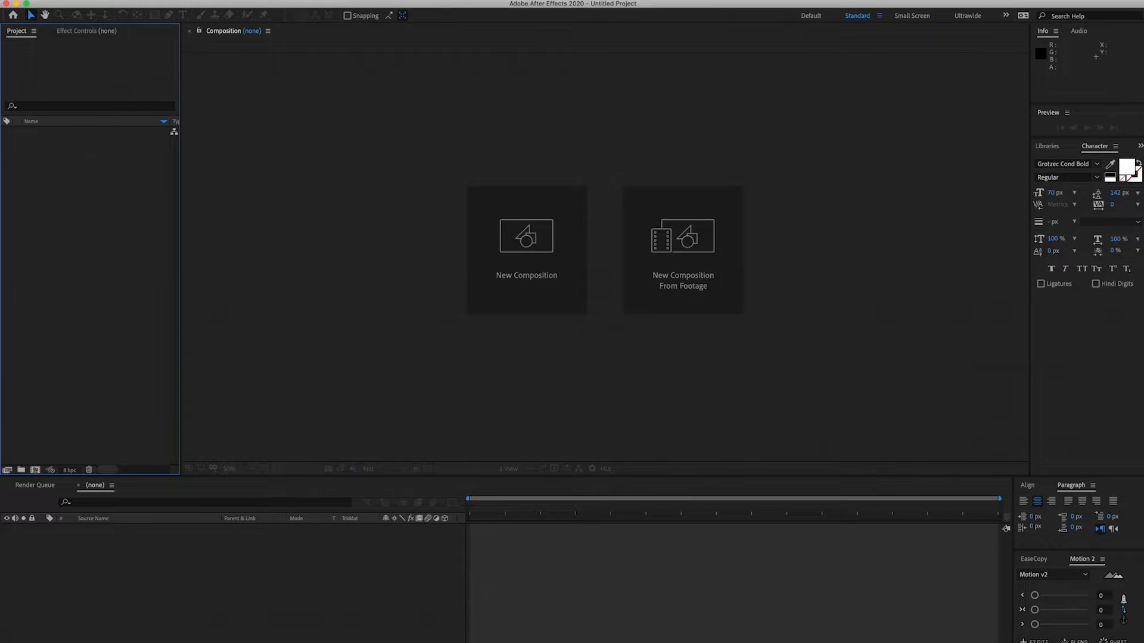
click(96, 1)
mouse_move(110, 5)
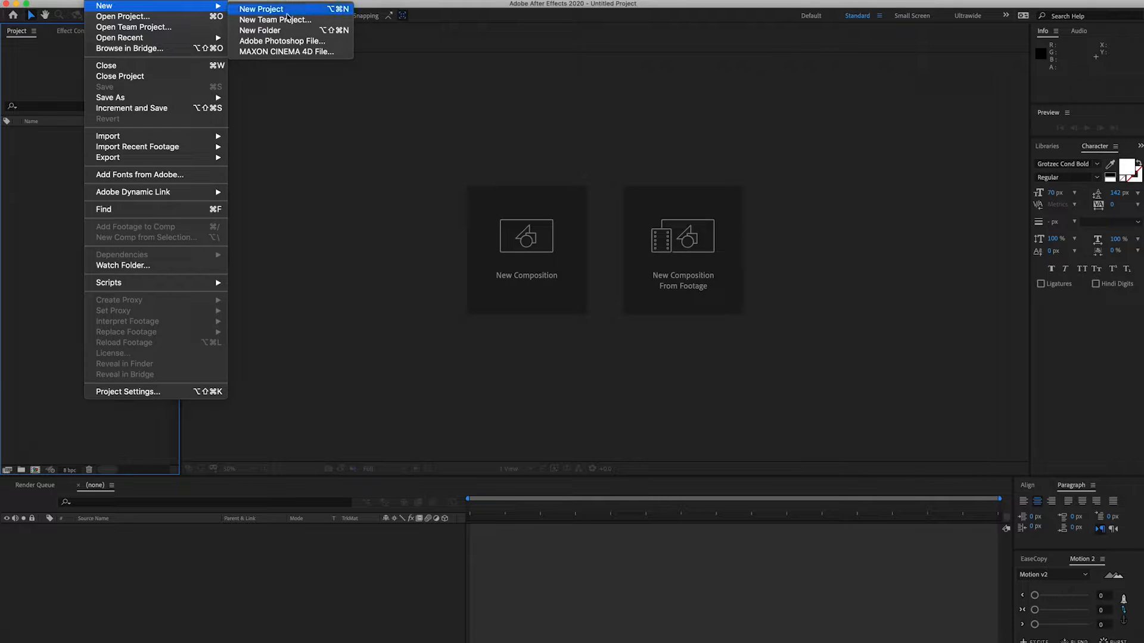
click(287, 13)
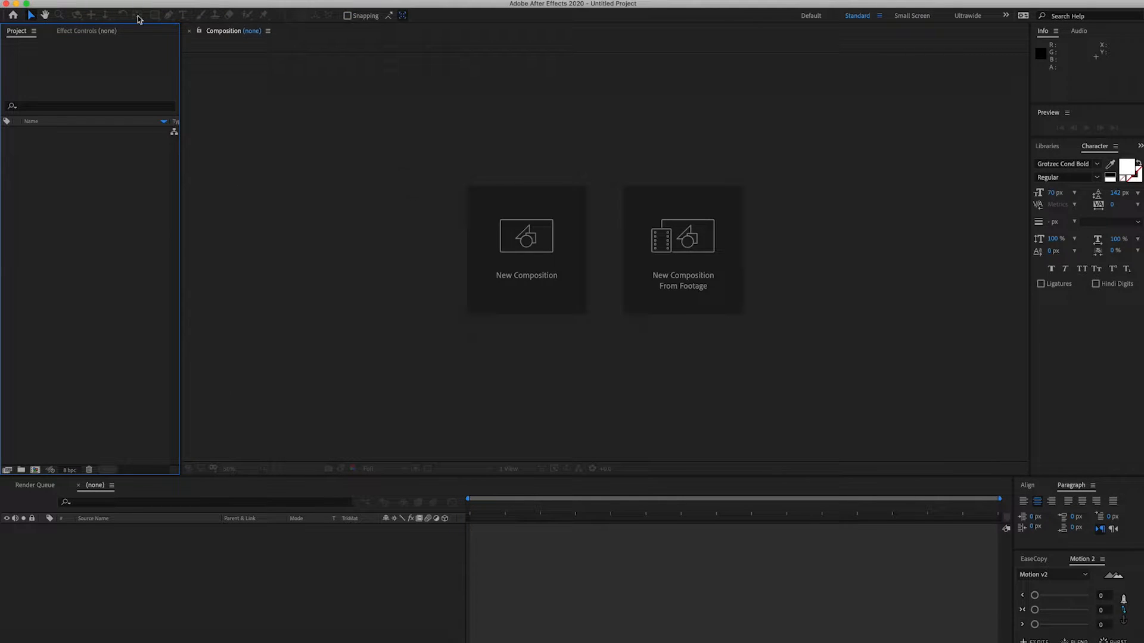
- Save the project as Nav bar behavior in the Motion/Nav bar behavior folder
click(162, 1)
click(37, 141)
key(super+s)
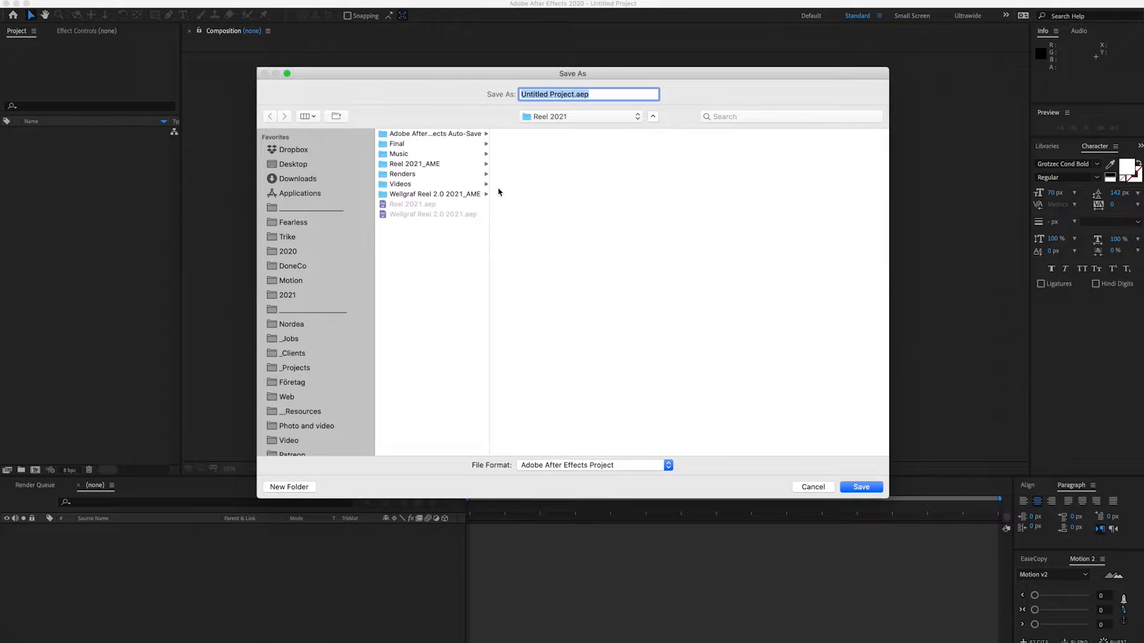
click(297, 280)
click(423, 154)
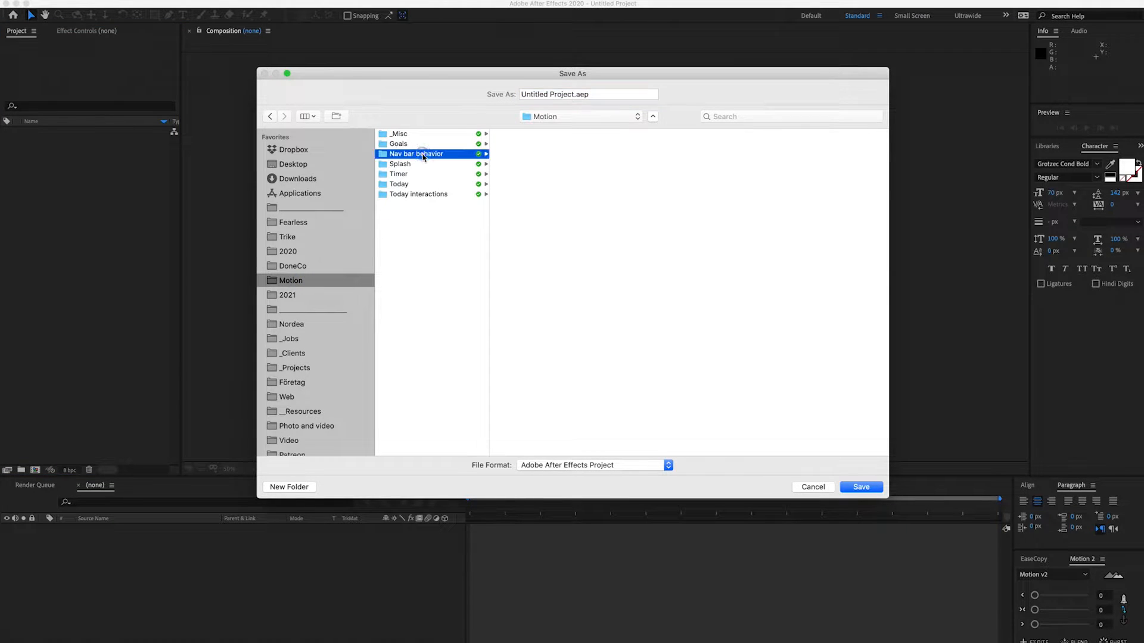
key(super+BackSpace)
text(Nav bar )
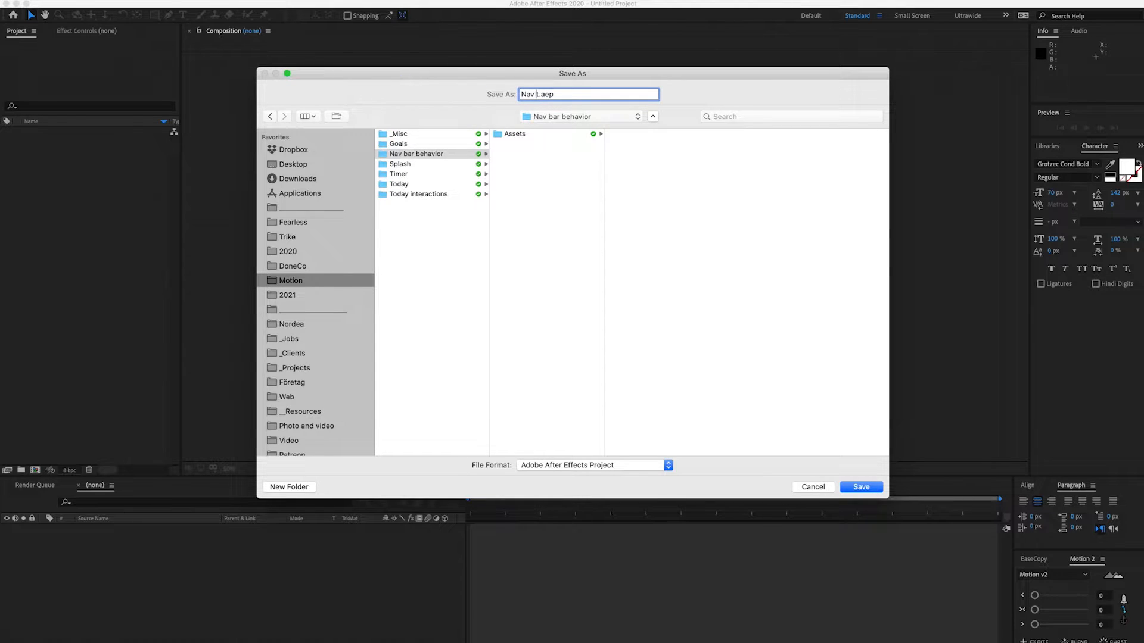
text(bar behavior)
key(Return)
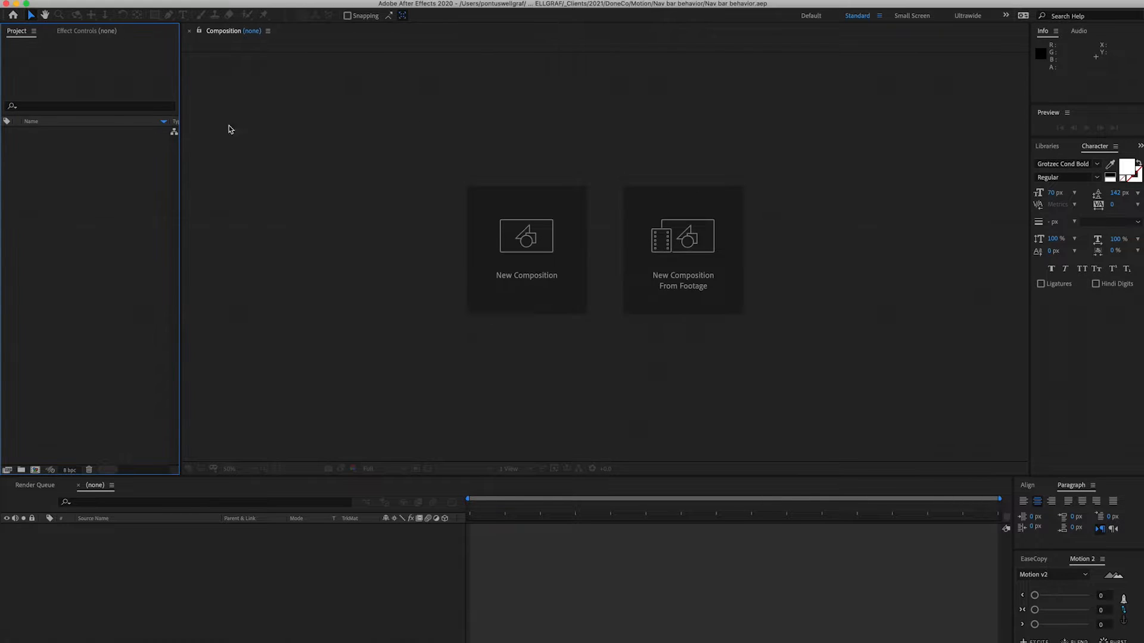
- Create a new project folder named Assets
right_click(94, 167)
click(107, 179)
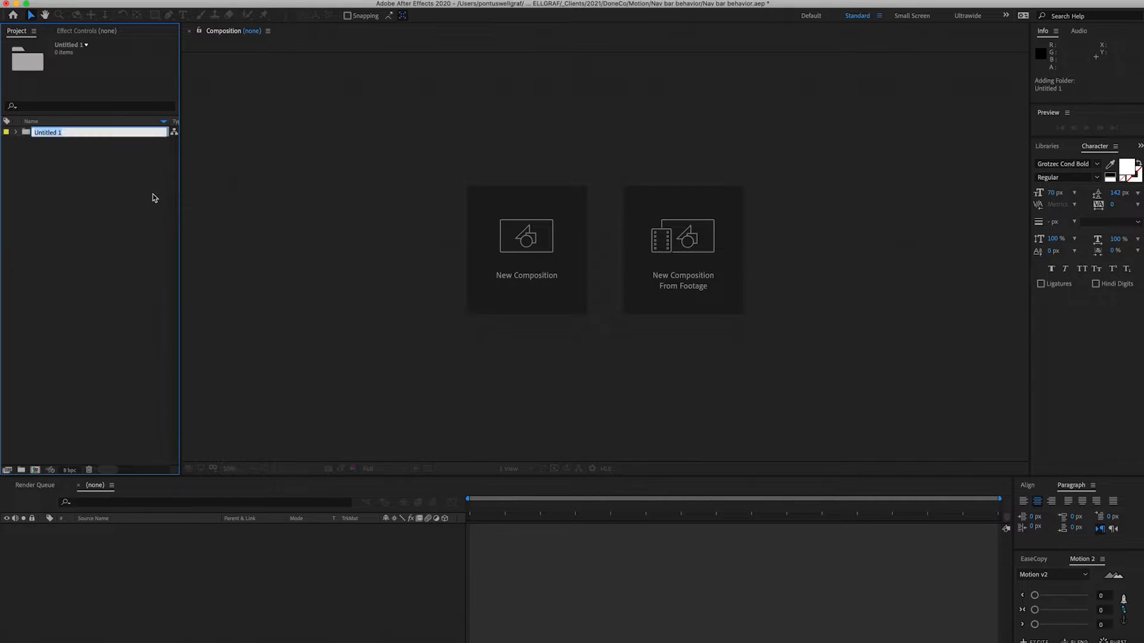
text(Assets)
key(Return)
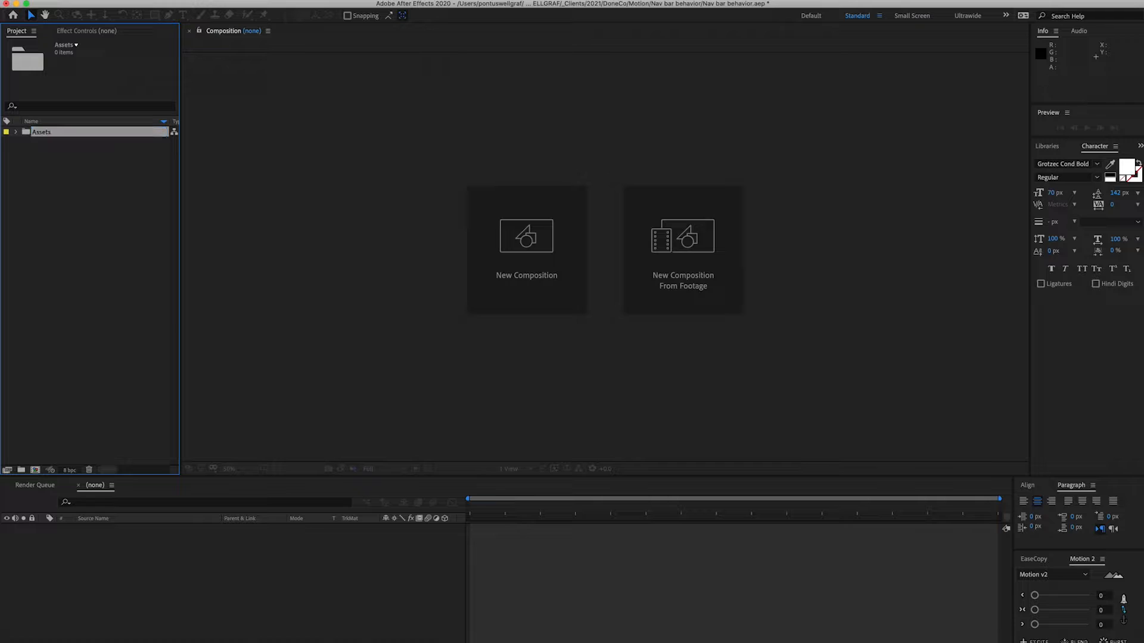
- Create a subfolder named img inside the Assets folder
click(21, 470)
text(img)
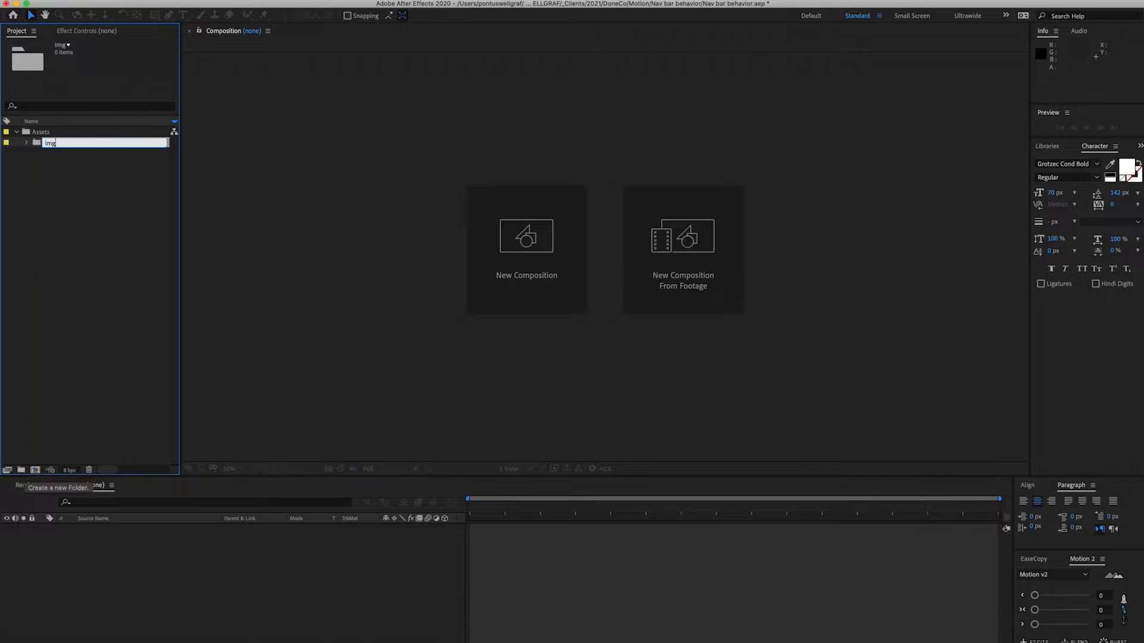
key(Return)
click(21, 465)
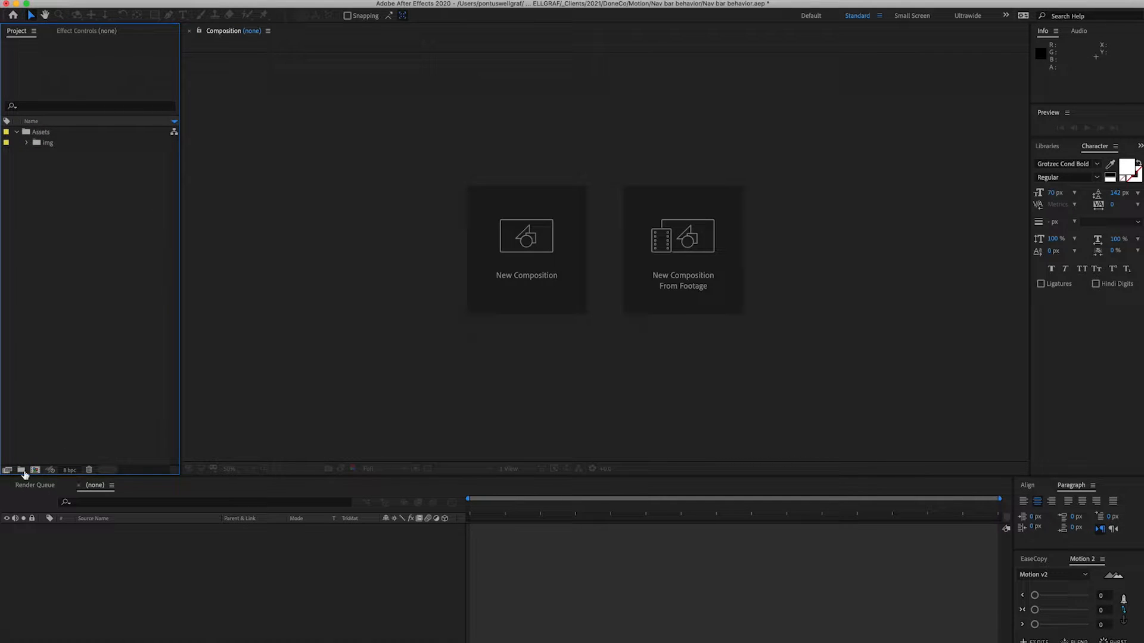
- Create a folder named Video and move it into the Assets folder
click(21, 470)
text(Video)
key(Return)
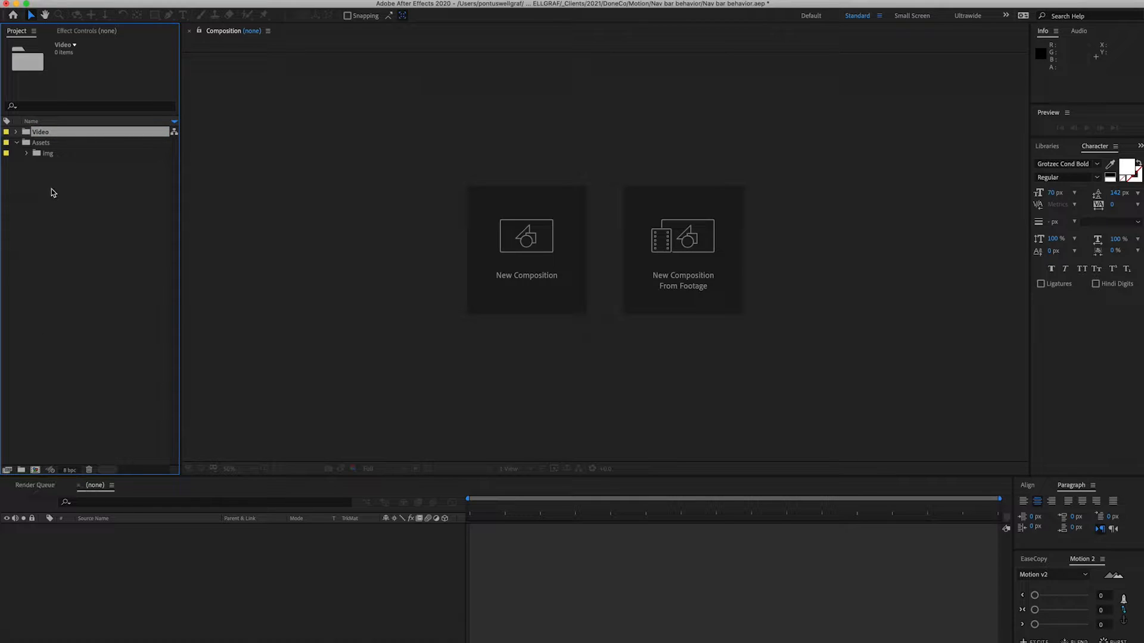
drag(40, 136, 41, 143)
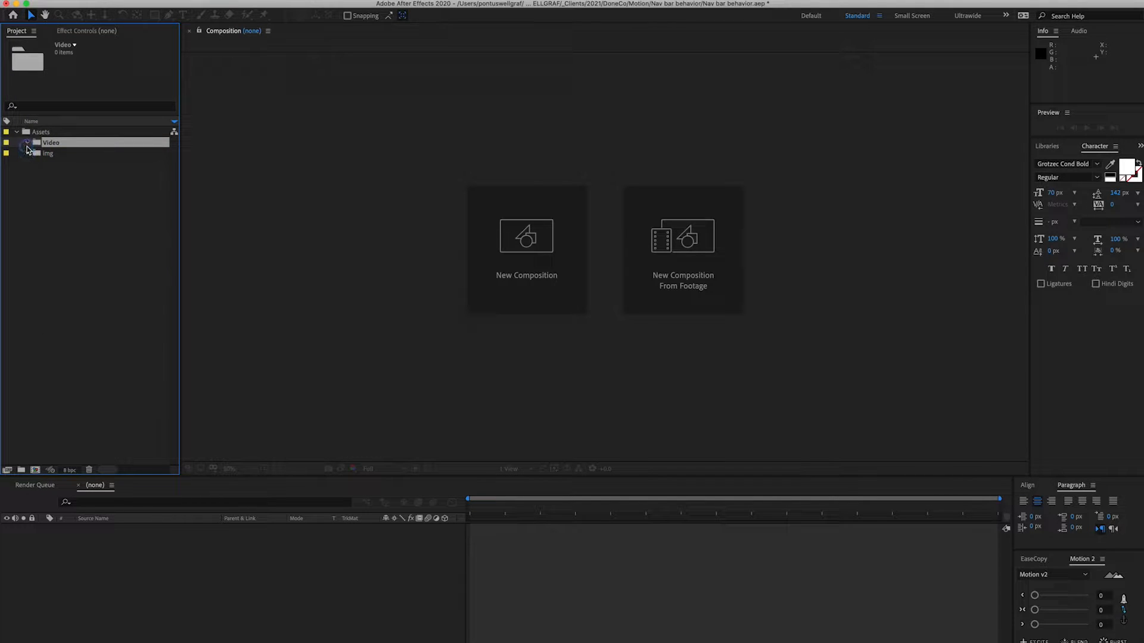
- Import Header Short.png from the Finder's Assets/img folder into the project's img folder
click(96, 197)
key(super+Tab)
key(super+Tab)
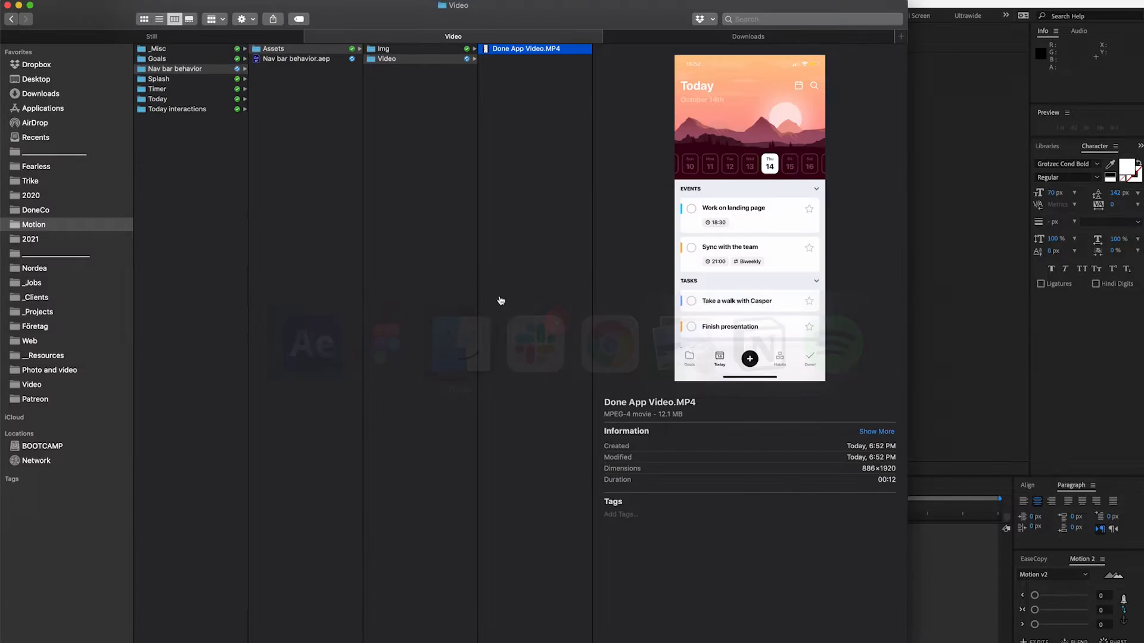
click(383, 48)
click(521, 48)
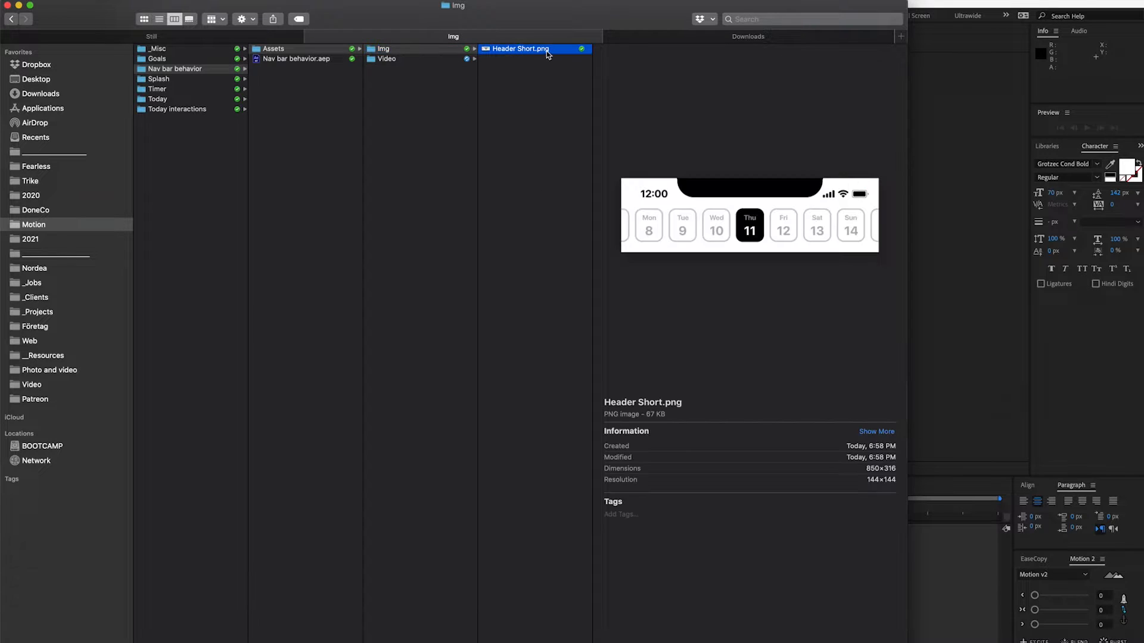
key(super+Tab)
drag(521, 48, 123, 159)
key(super+Tab)
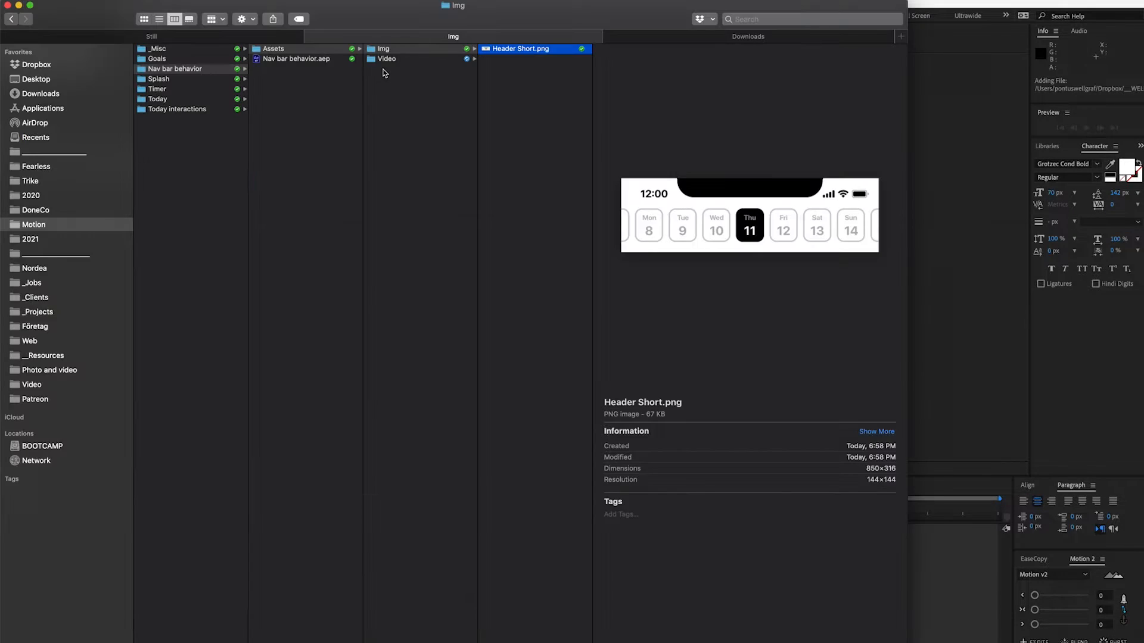
- Import Done App Video.MP4 into the Video folder, create a composition from it, and save the project
click(387, 59)
click(538, 51)
key(super+Tab)
drag(537, 50, 395, 199)
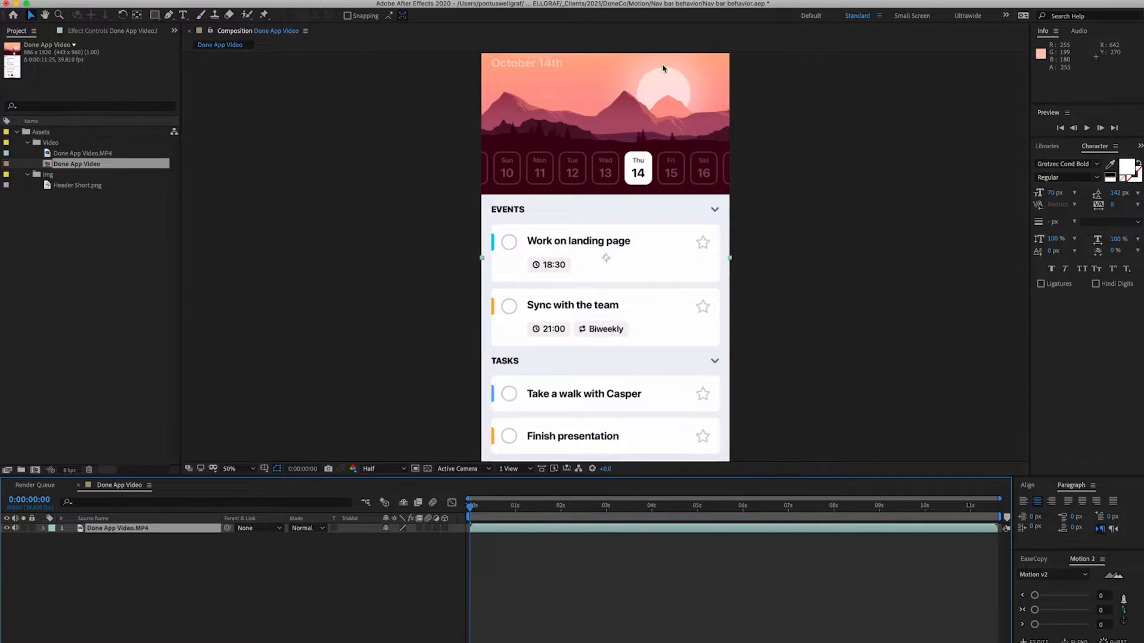
key(super+s)
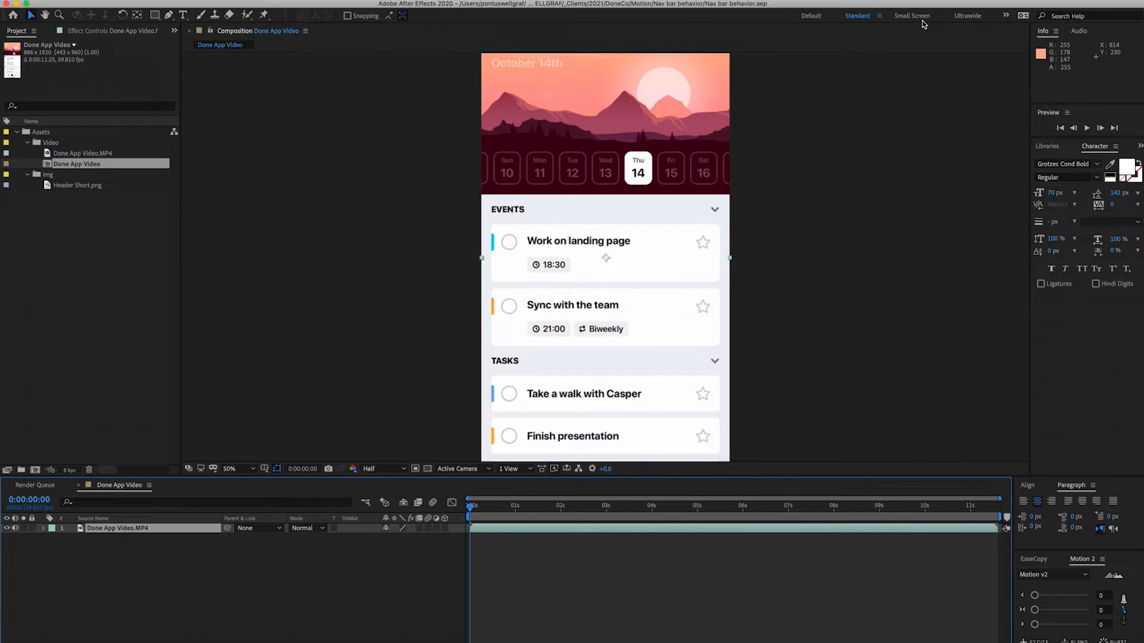
- Switch to the Small Screen workspace and close the Render Queue panel
click(912, 16)
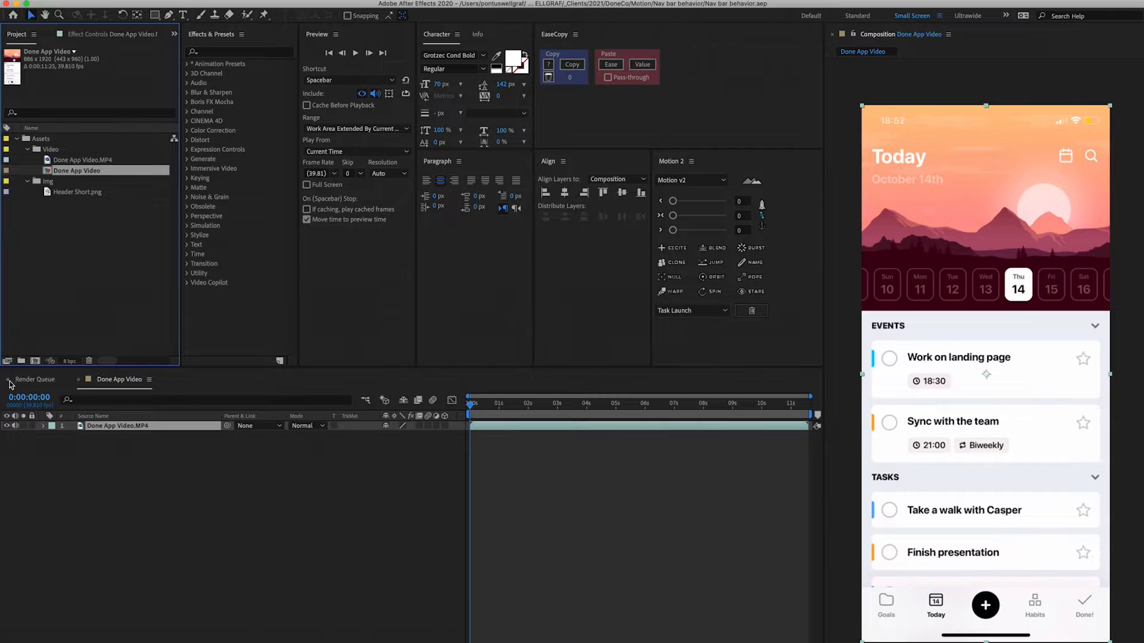
click(8, 379)
- Add Header Short.png as a layer on top of the Done App Video composition
click(72, 193)
drag(70, 195, 982, 154)
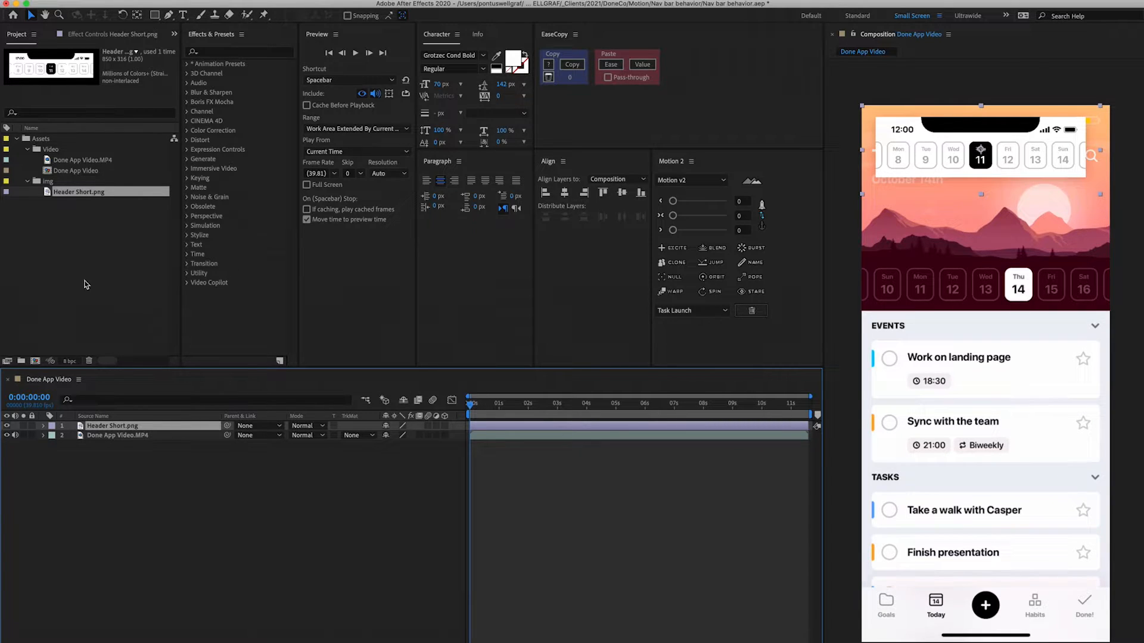
- Scale the Header Short layer to 120%
click(79, 171)
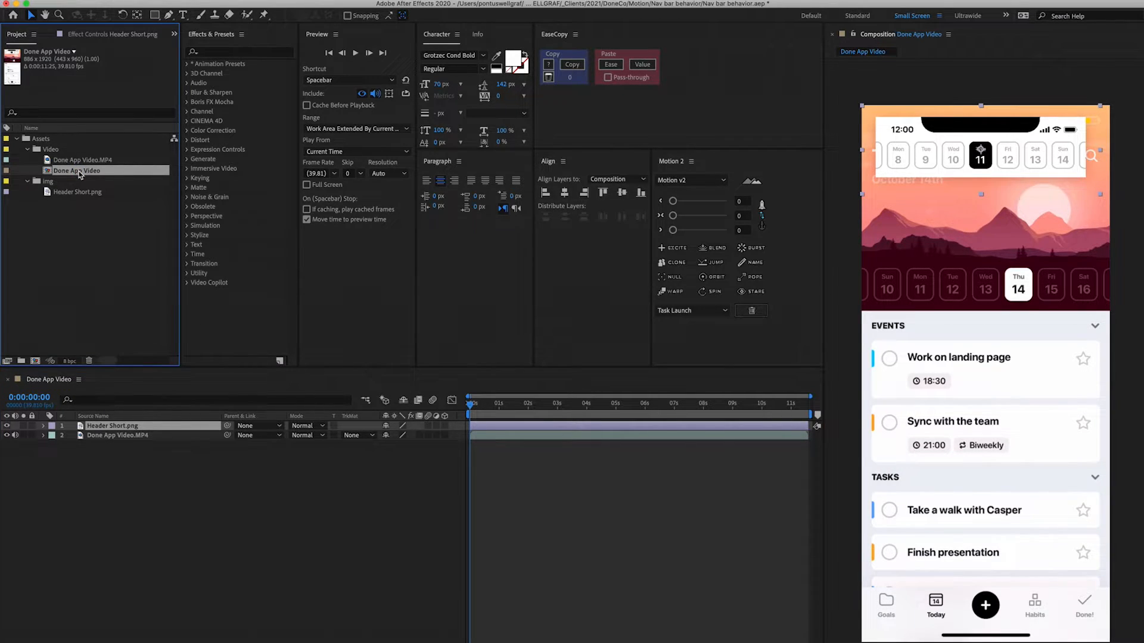
key(super+Tab)
key(s)
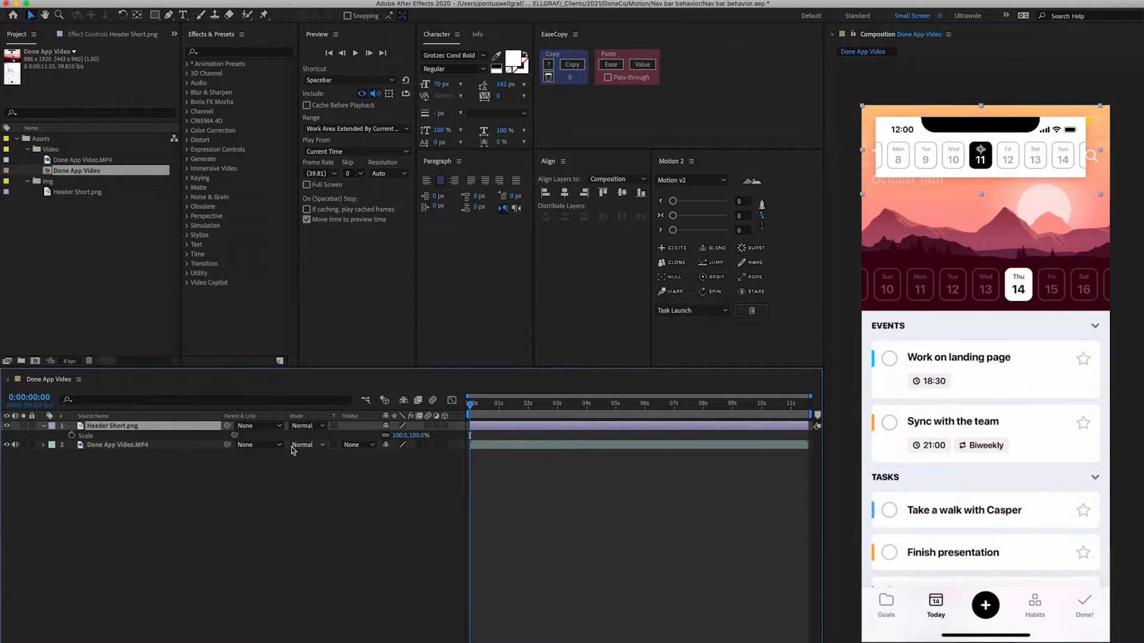
click(395, 435)
text(111)
key(Return)
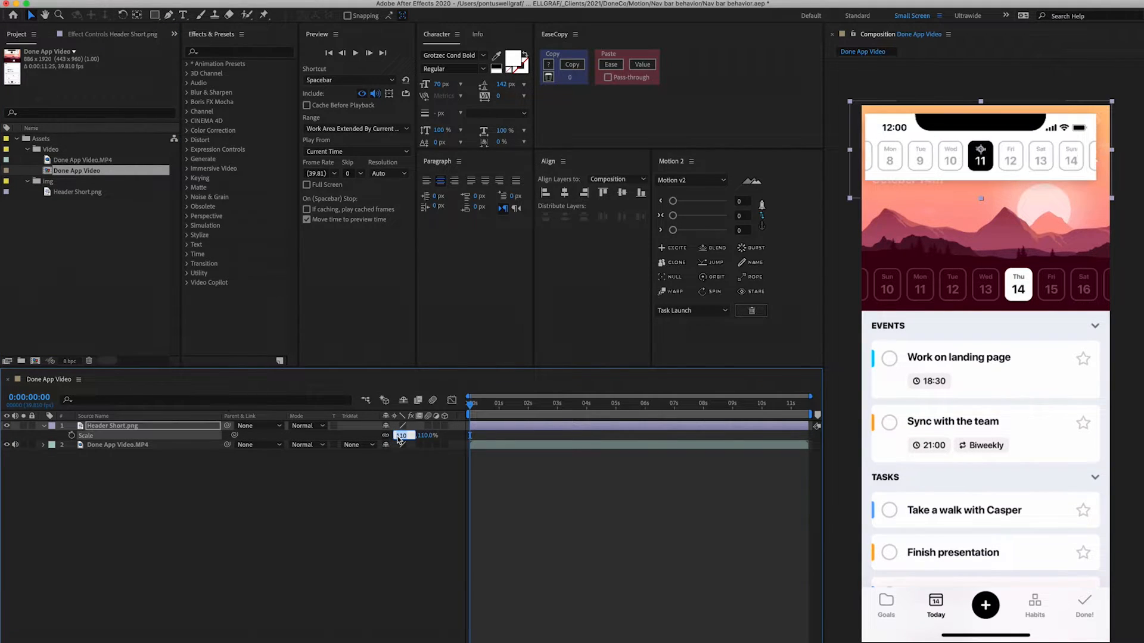
key(Up)
key(Up)
key(Up)
key(Up)
key(Up)
key(Up)
key(Up)
key(Up)
key(Up)
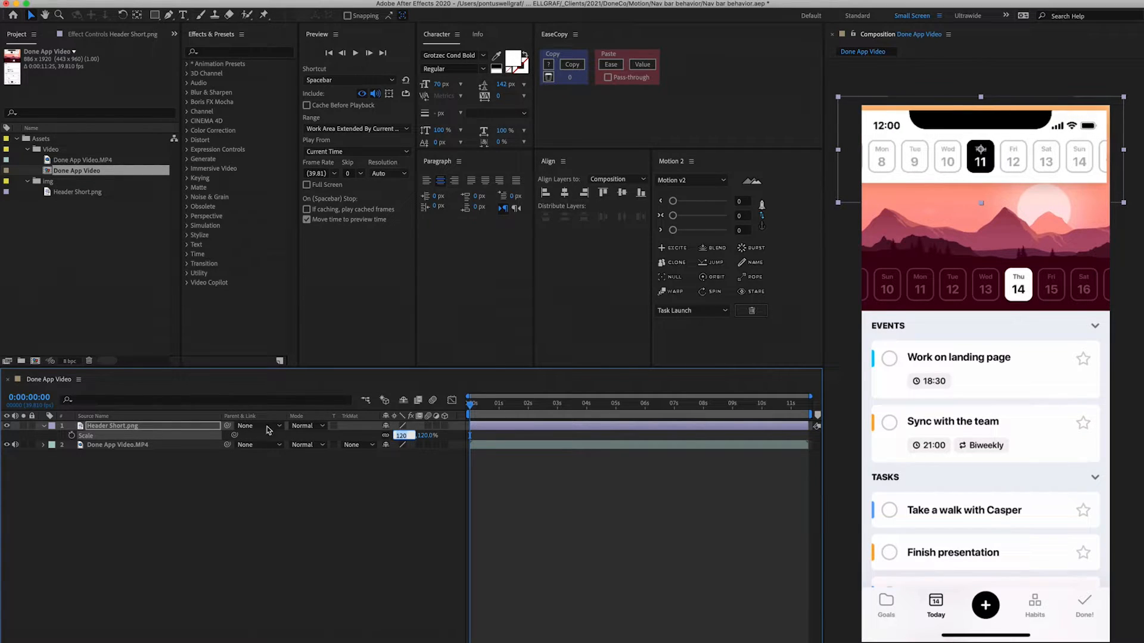
- Nudge the Header Short layer so it sits flush with the top of the app screen
click(205, 417)
click(206, 426)
key(Return)
key(shift+Right)
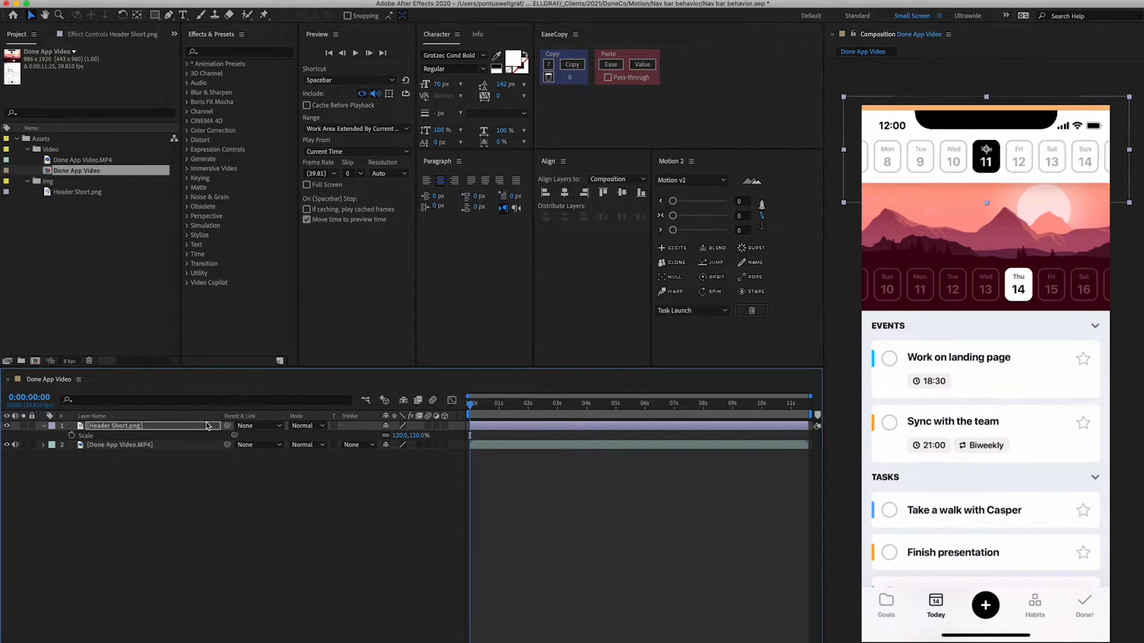
key(shift+Right)
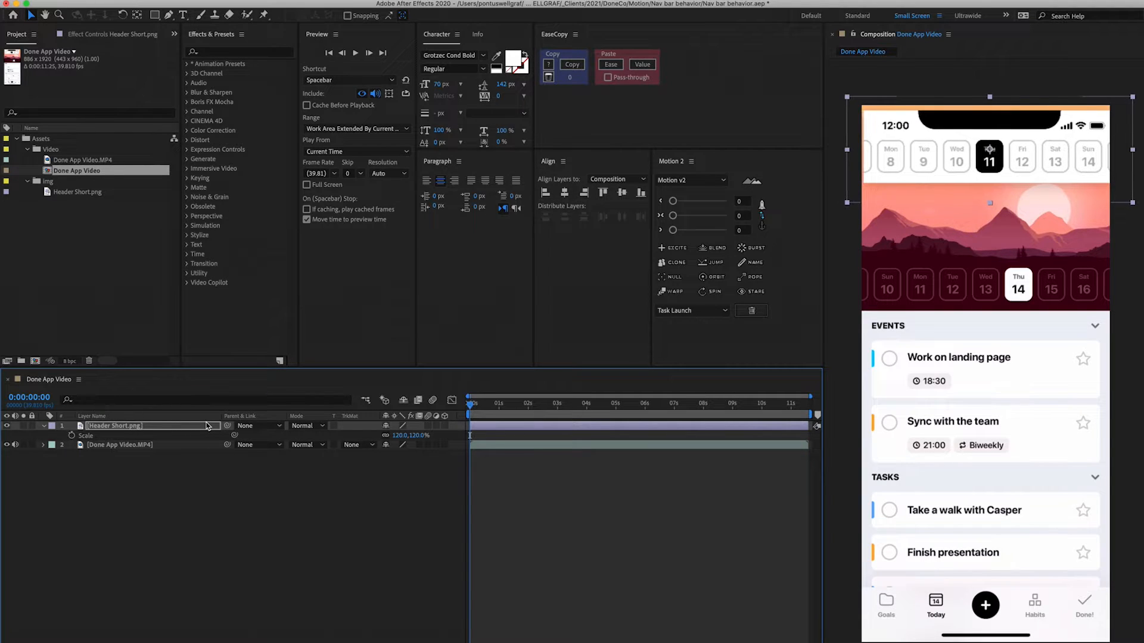
key(Left)
key(Left)
key(Left)
key(Left)
key(Left)
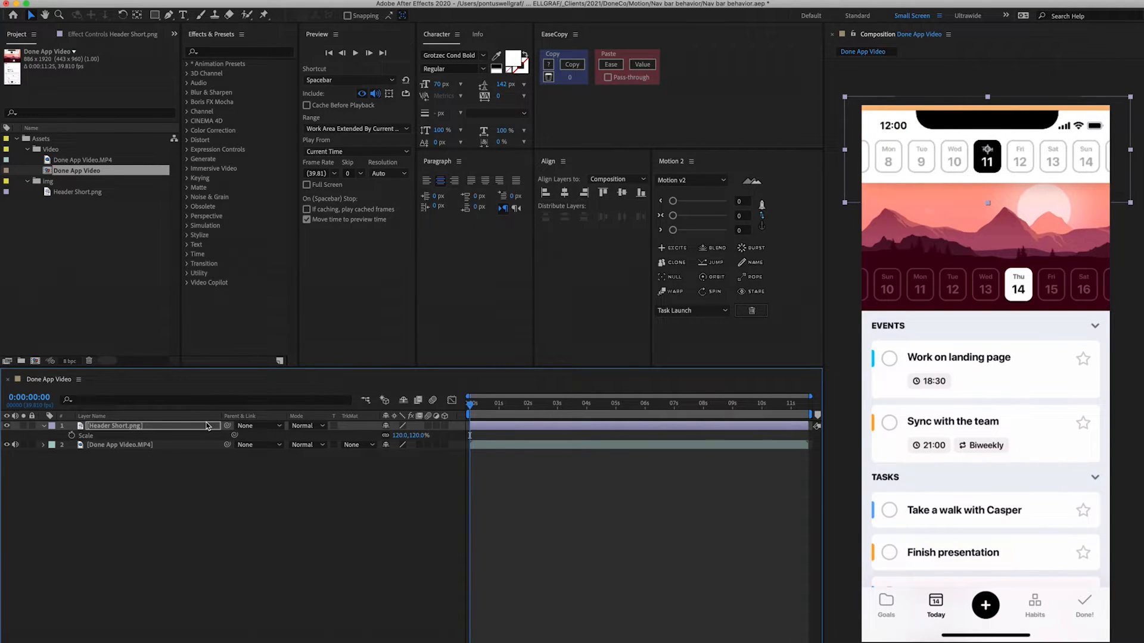
key(Left)
key(Left)
key(Left)
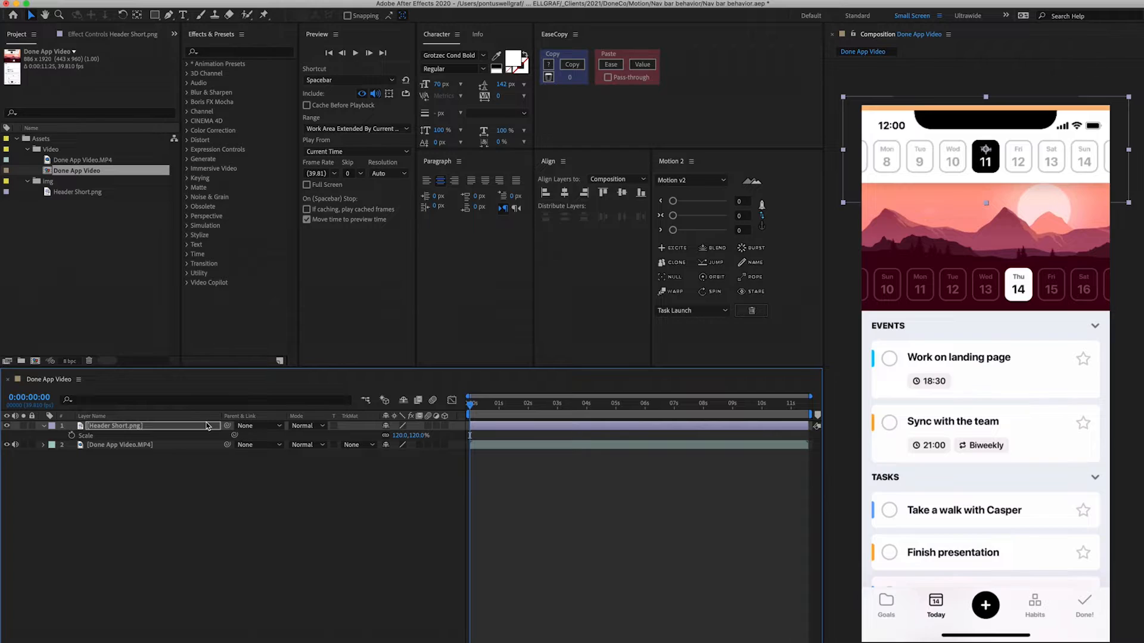
key(shift+Up)
key(Up)
key(Up)
key(Up)
key(Up)
key(Up)
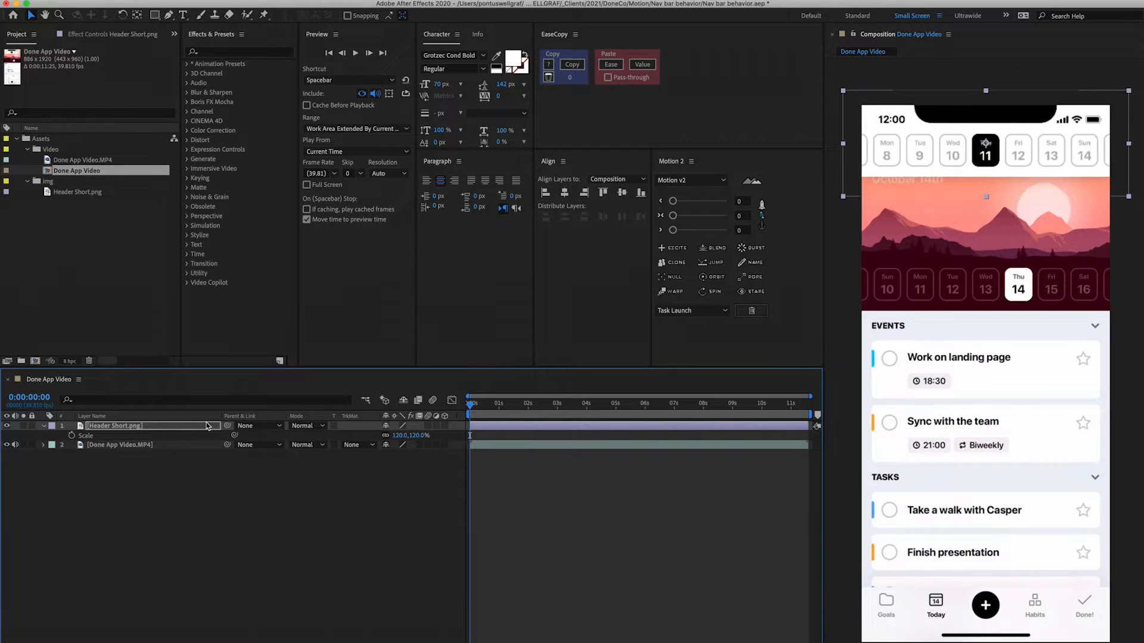
key(Down)
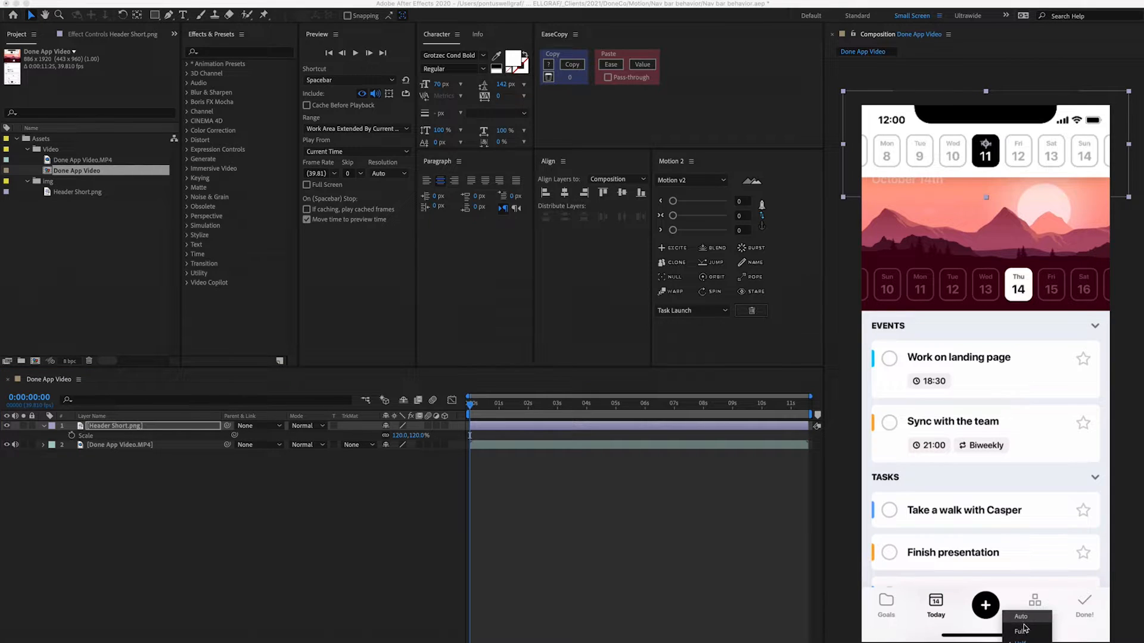
- Open and review the composition settings without changing them
scroll(1000, 221, up, 2)
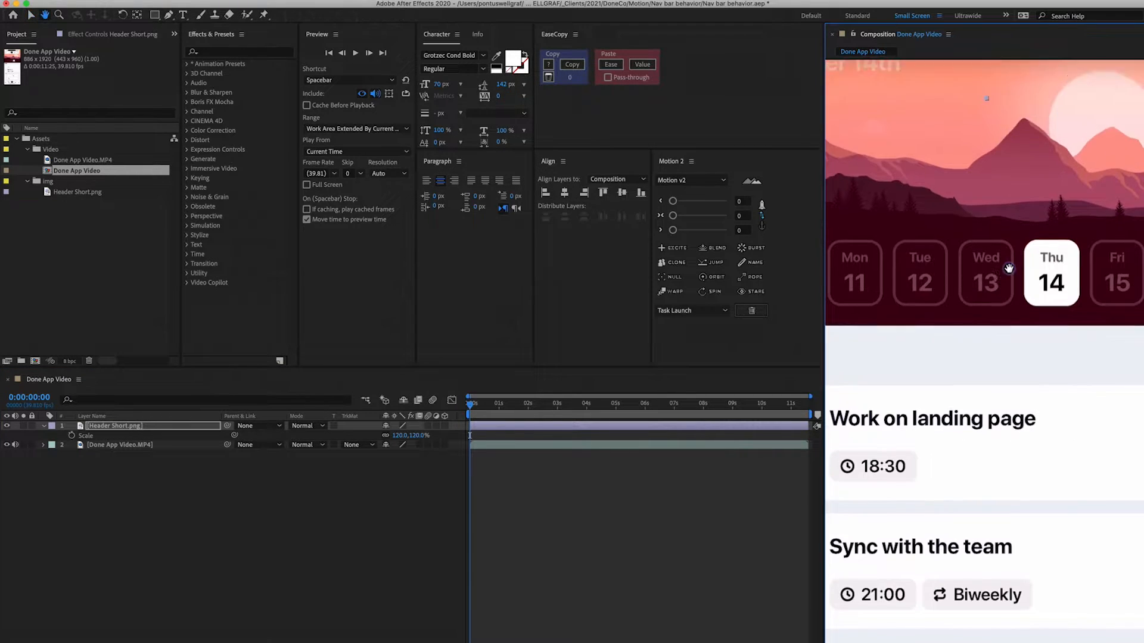
scroll(1022, 439, down, 2)
scroll(1024, 442, down, 1)
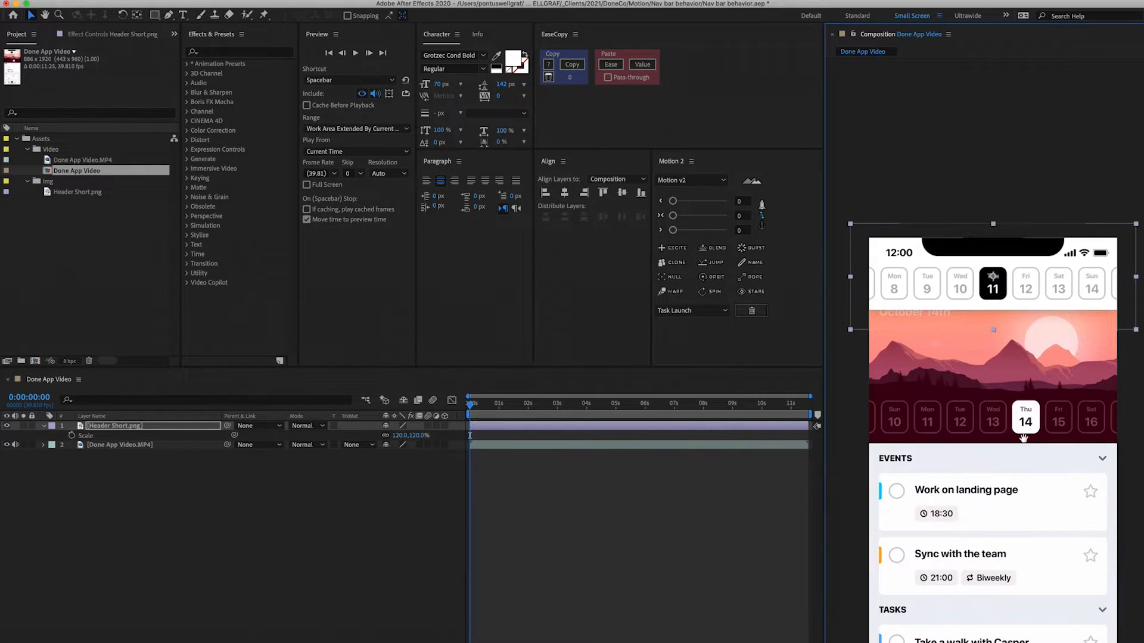
drag(1009, 470, 1005, 331)
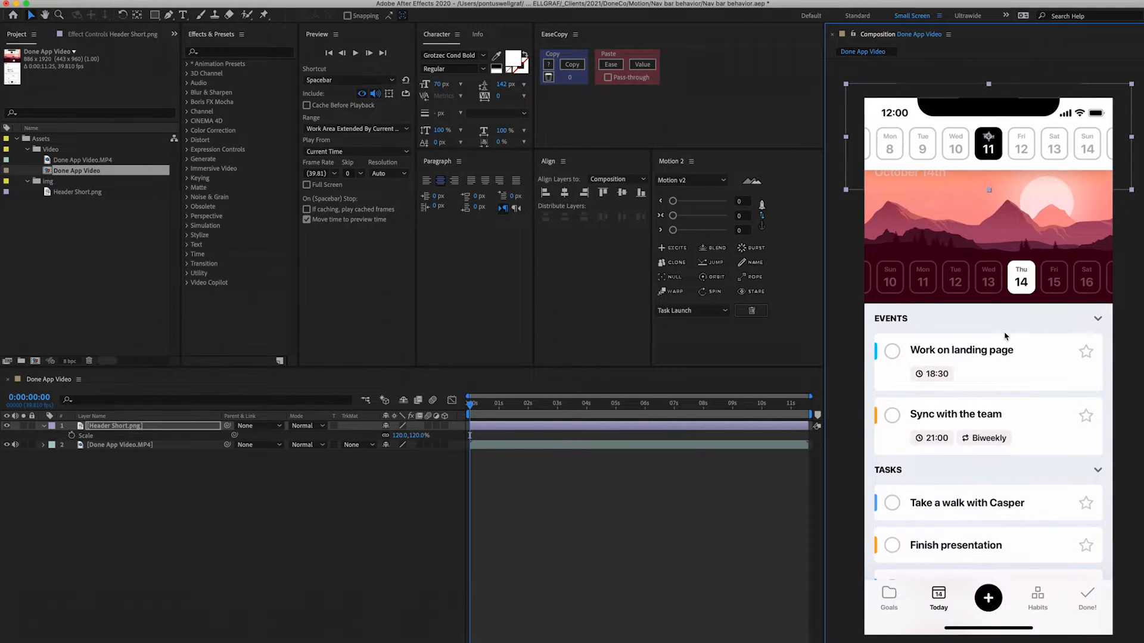
key(super+Tab)
key(super+Tab)
key(super+k)
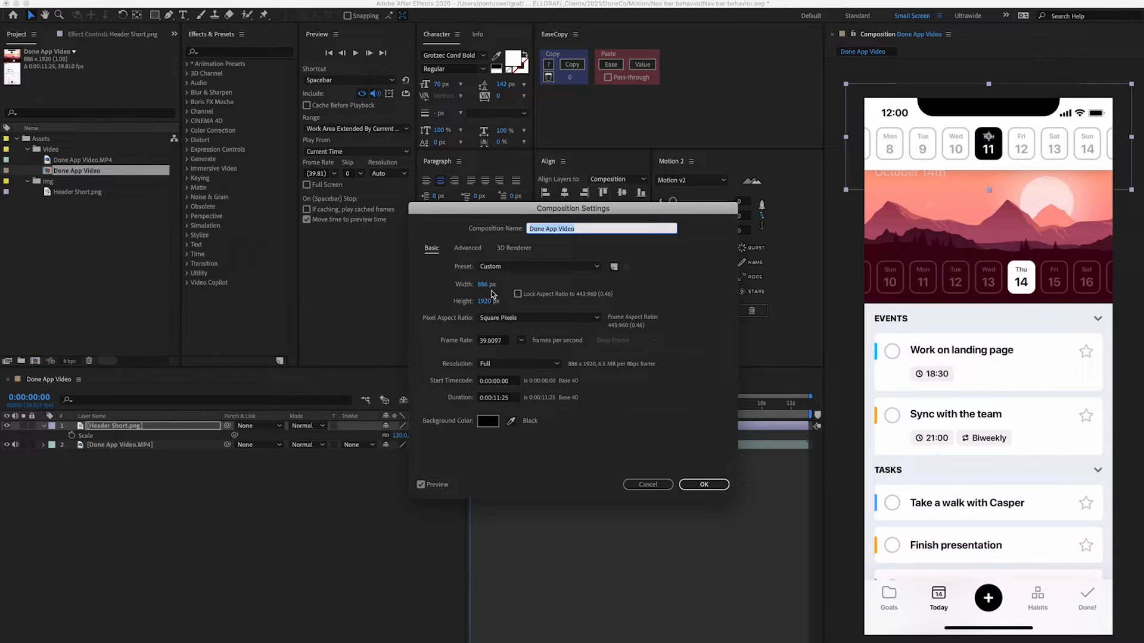
click(648, 484)
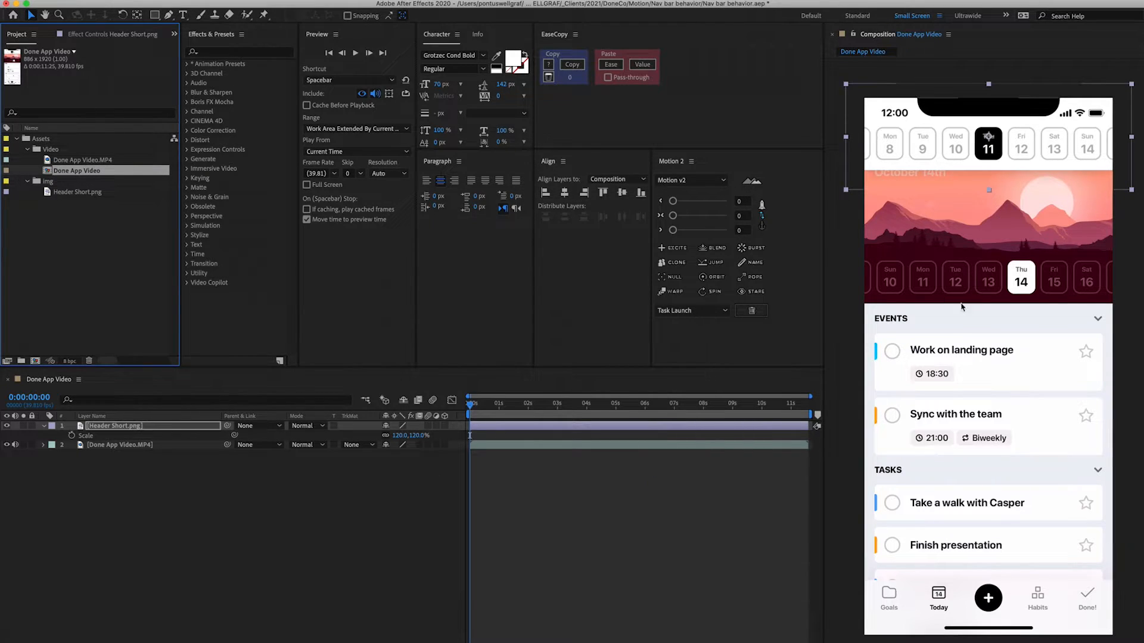
- Trim the Header Short layer to begin at 0:00:04:03 and set a Position keyframe there
click(116, 426)
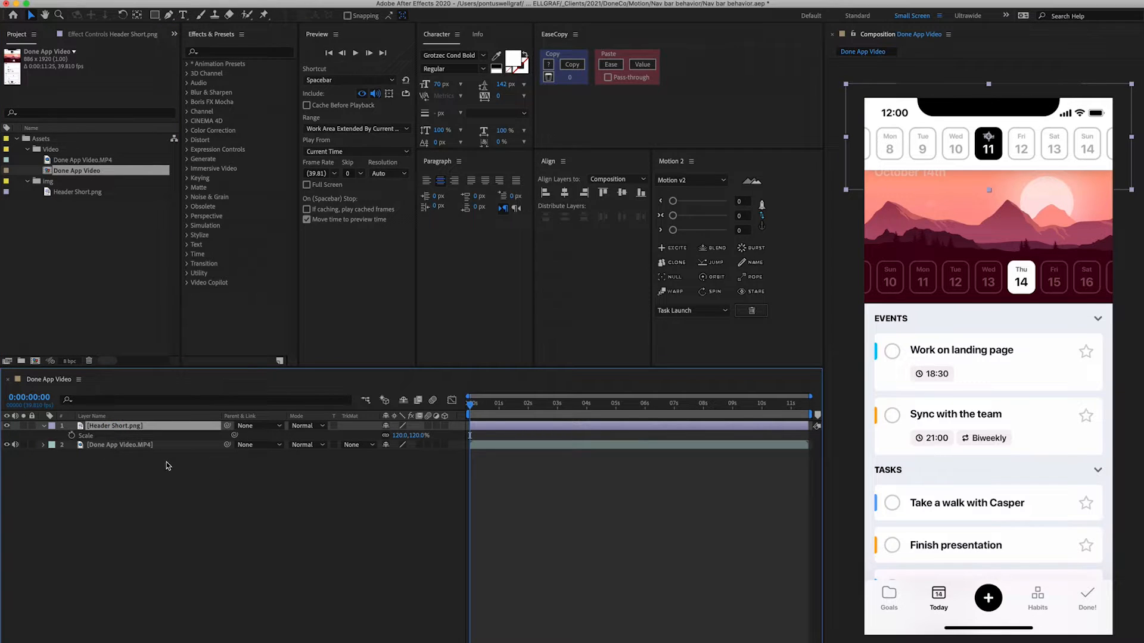
drag(477, 409, 536, 422)
drag(559, 430, 672, 435)
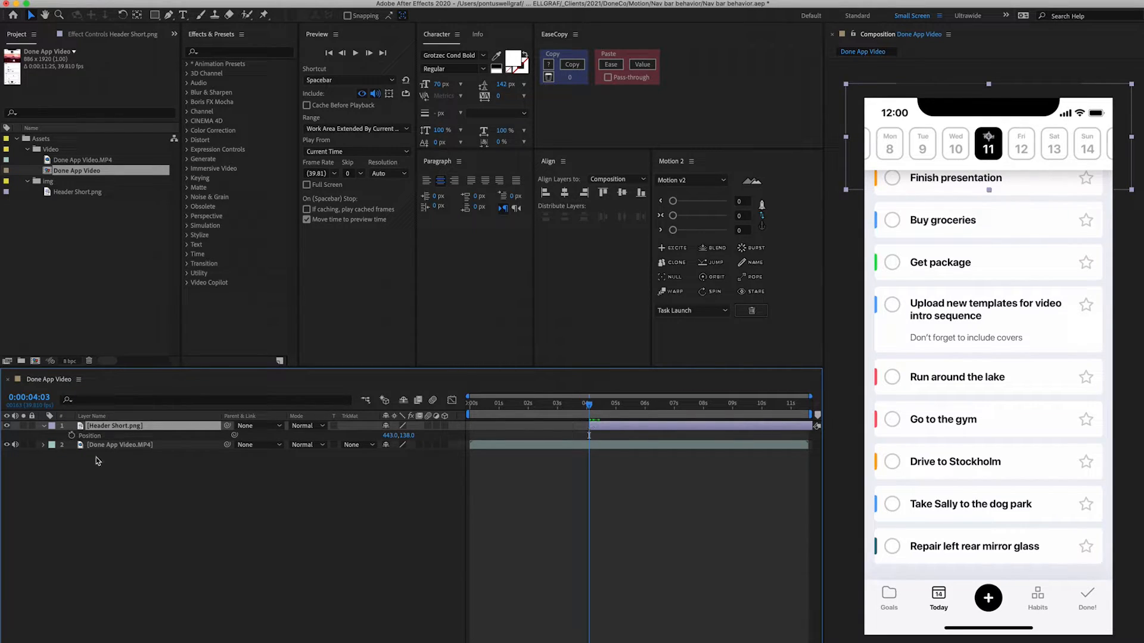
click(72, 436)
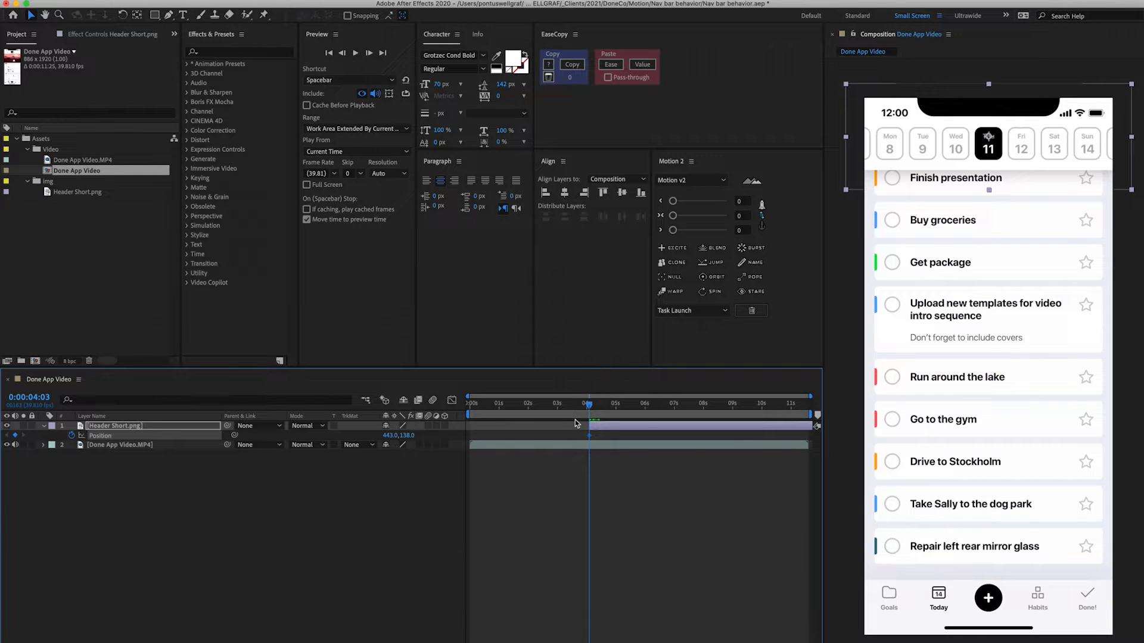
- Add a second Position keyframe for the header layer at 0:00:05:03
key(space)
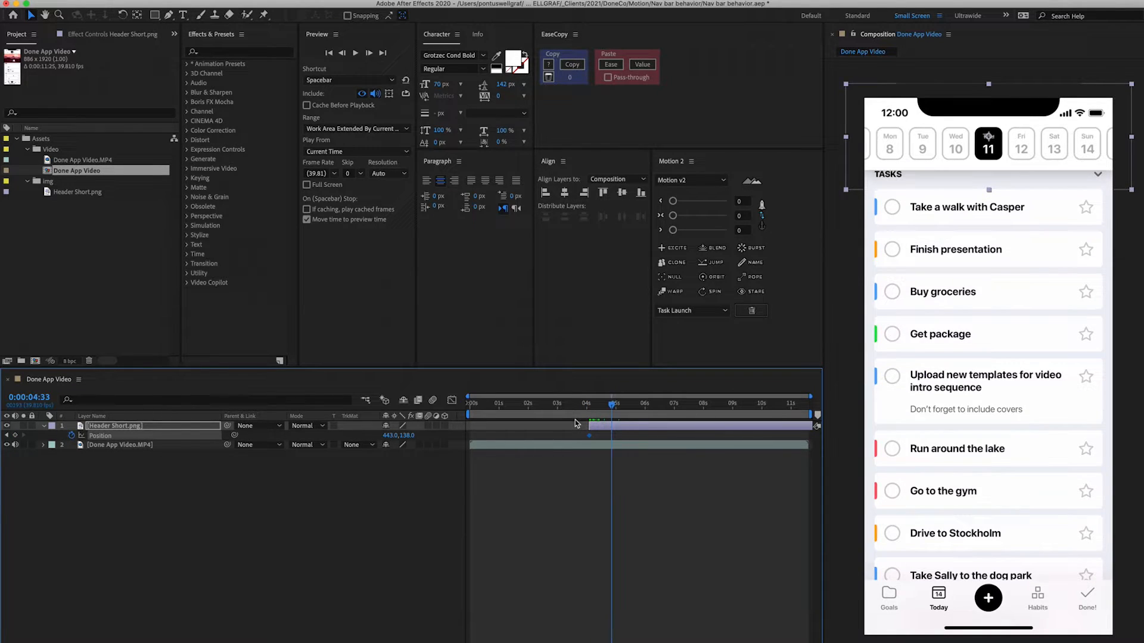
key(shift+Page_Up)
key(shift+Page_Up)
key(shift+Page_Down)
key(shift+Page_Down)
click(608, 403)
drag(608, 407, 594, 407)
key(shift+Page_Down)
key(shift+Page_Down)
key(shift+Page_Down)
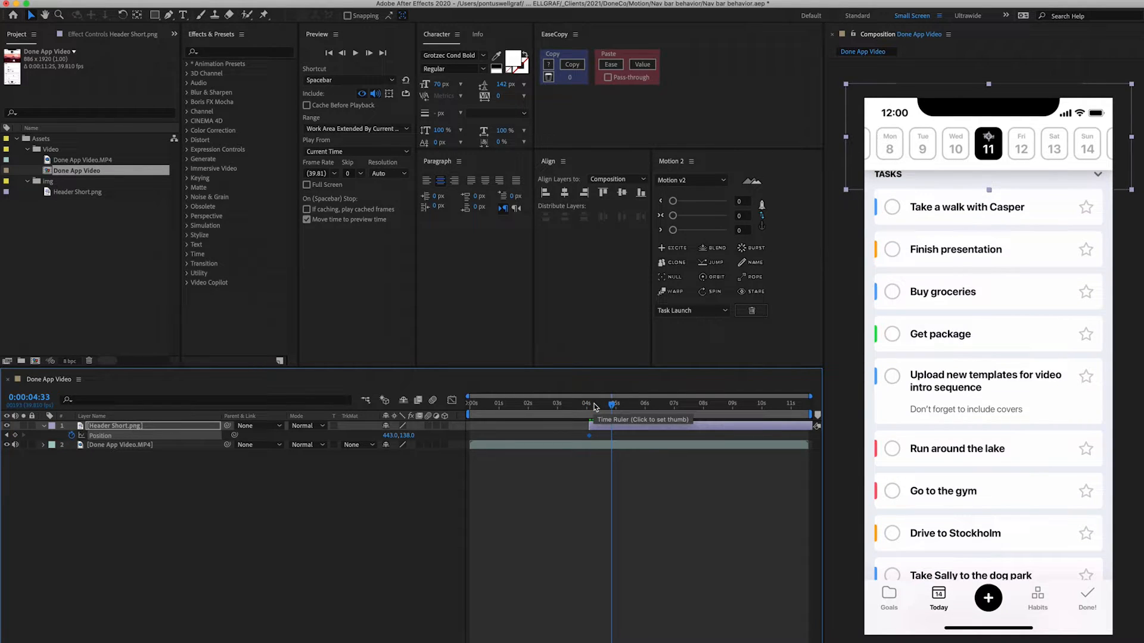
key(shift+Page_Down)
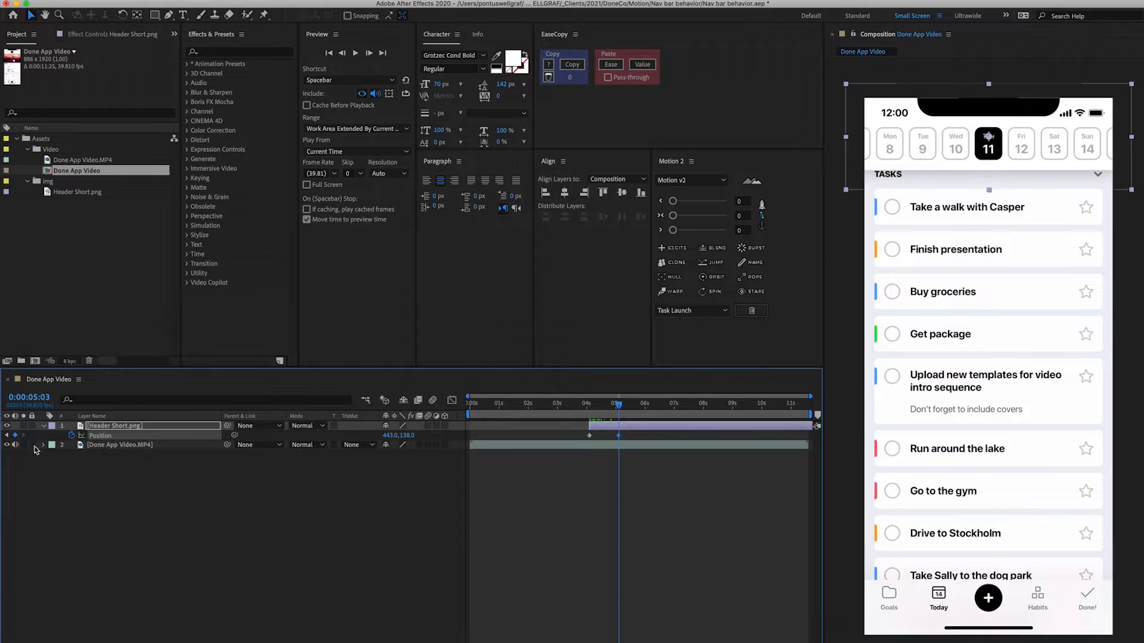
click(7, 436)
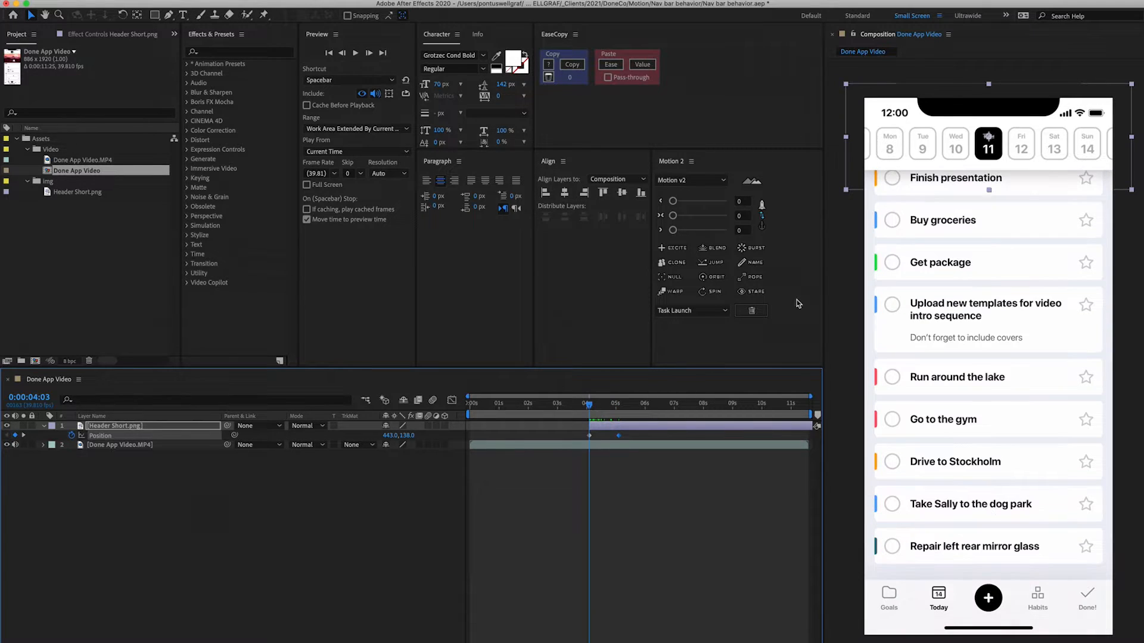
- Set the header's Position at 0:00:04:03 to 443, -128 so it sits hidden just above the screen
key(shift+Up)
key(shift+Up)
key(shift+Up)
key(shift+Up)
key(shift+Up)
key(shift+Up)
key(shift+Up)
key(shift+Up)
key(shift+Up)
key(shift+Up)
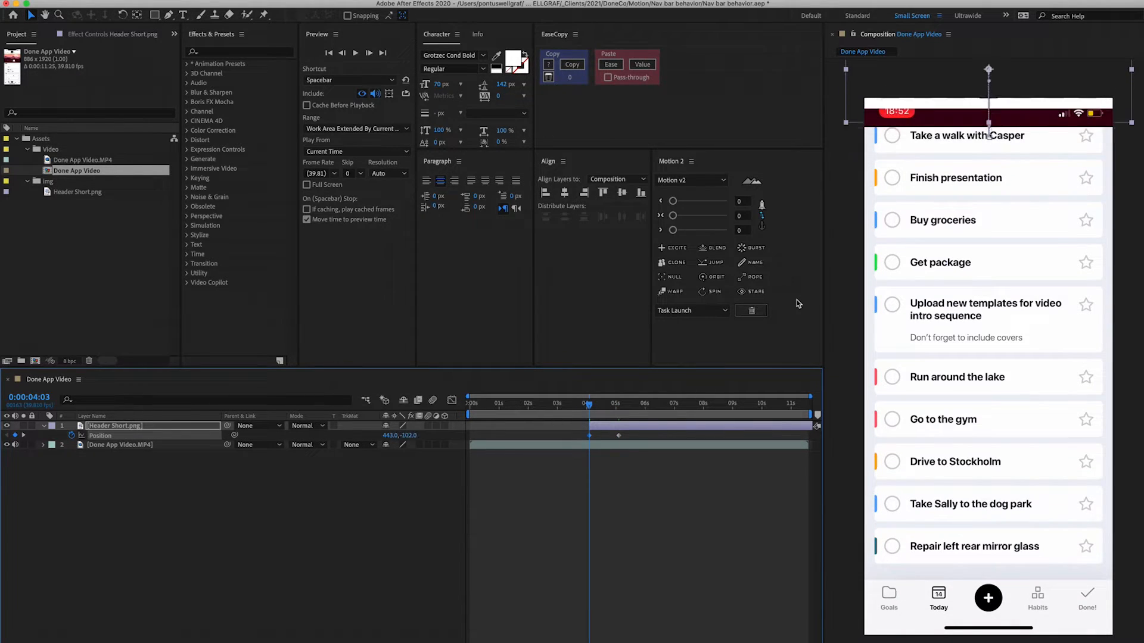
key(shift+Down)
key(shift+Down)
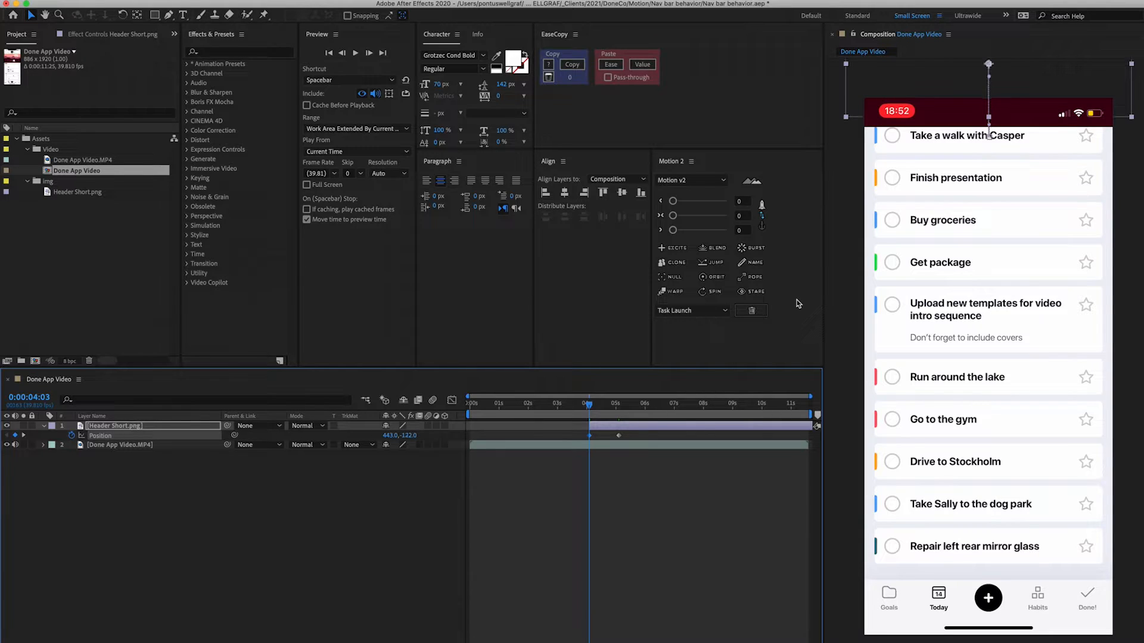
key(shift+Down)
key(shift+Down)
key(shift+Down)
key(shift+Down)
key(shift+Down)
key(shift+Down)
key(shift+Down)
key(shift+Down)
key(shift+Down)
key(shift+Down)
key(shift+Down)
key(shift+Down)
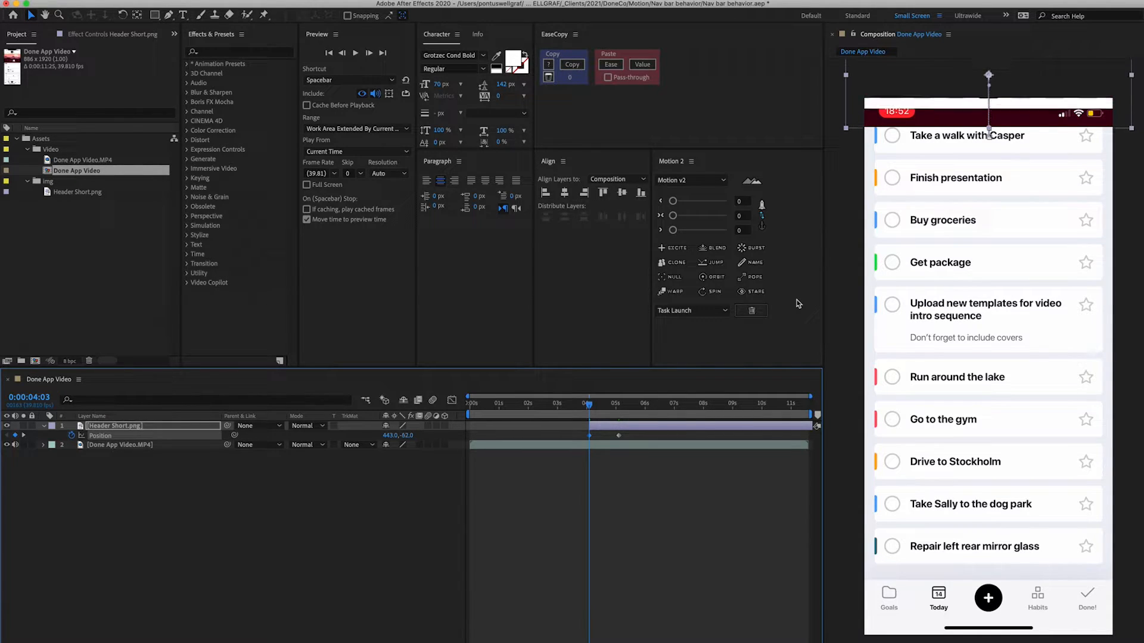
key(shift+Up)
key(shift+Up)
key(shift+Up)
key(shift+Up)
key(shift+Up)
key(shift+Up)
key(shift+Up)
key(shift+Up)
key(shift+Up)
key(shift+Up)
key(shift+Up)
key(shift+Up)
key(Up)
key(Up)
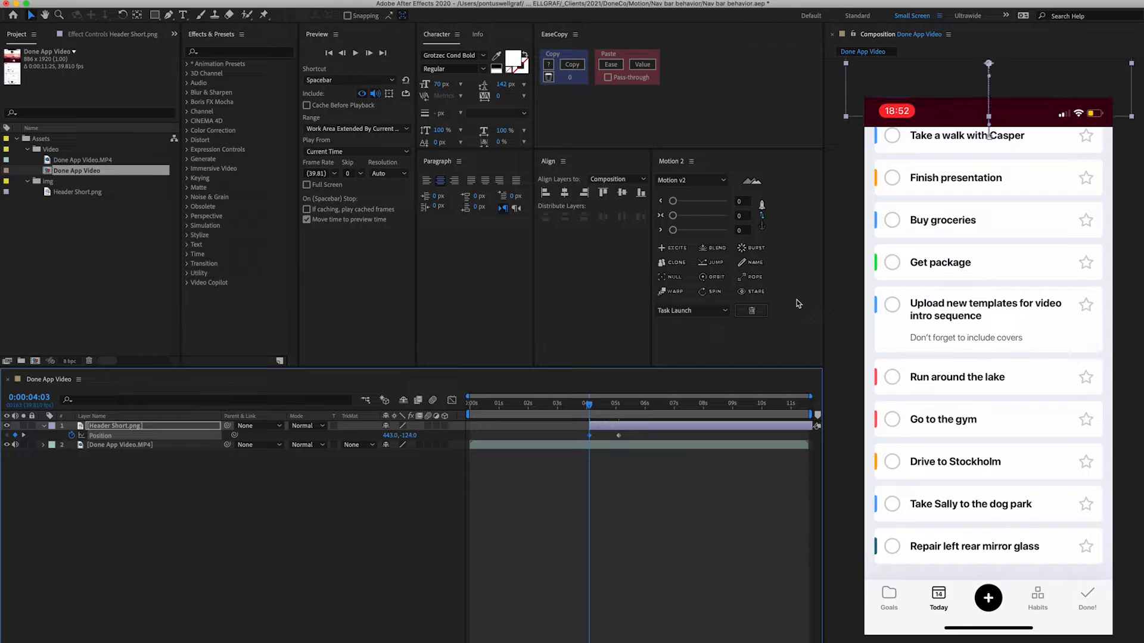
- Select both Position keyframes and apply a Motion ease with values 42 and 70
drag(635, 433, 572, 442)
drag(701, 203, 694, 202)
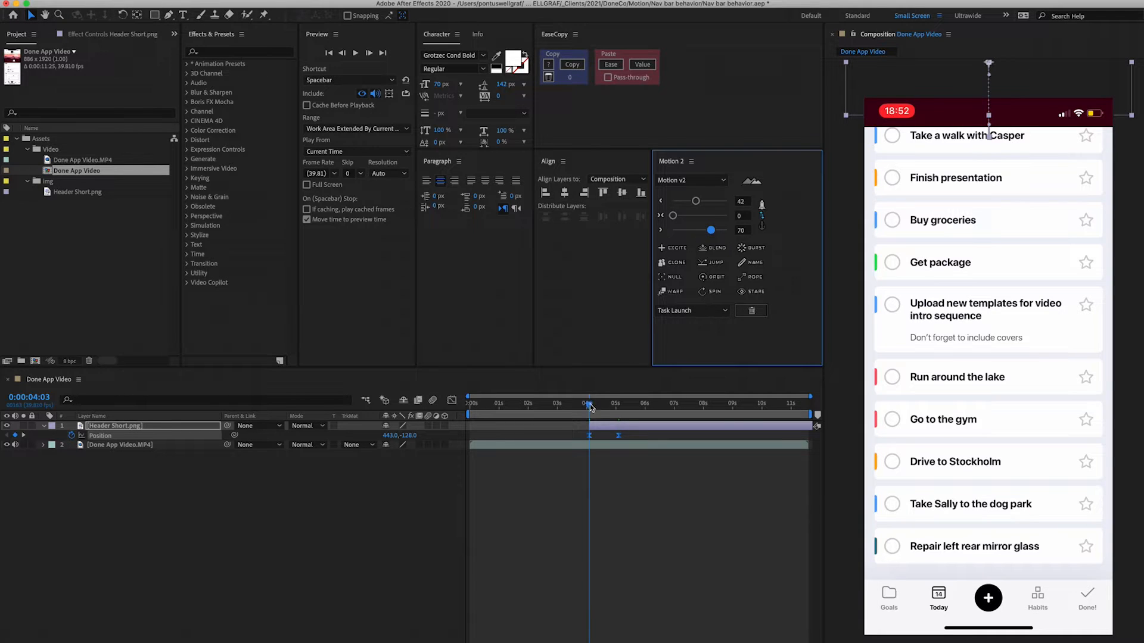
click(659, 469)
- Set the work area around the header animation and preview it
key(space)
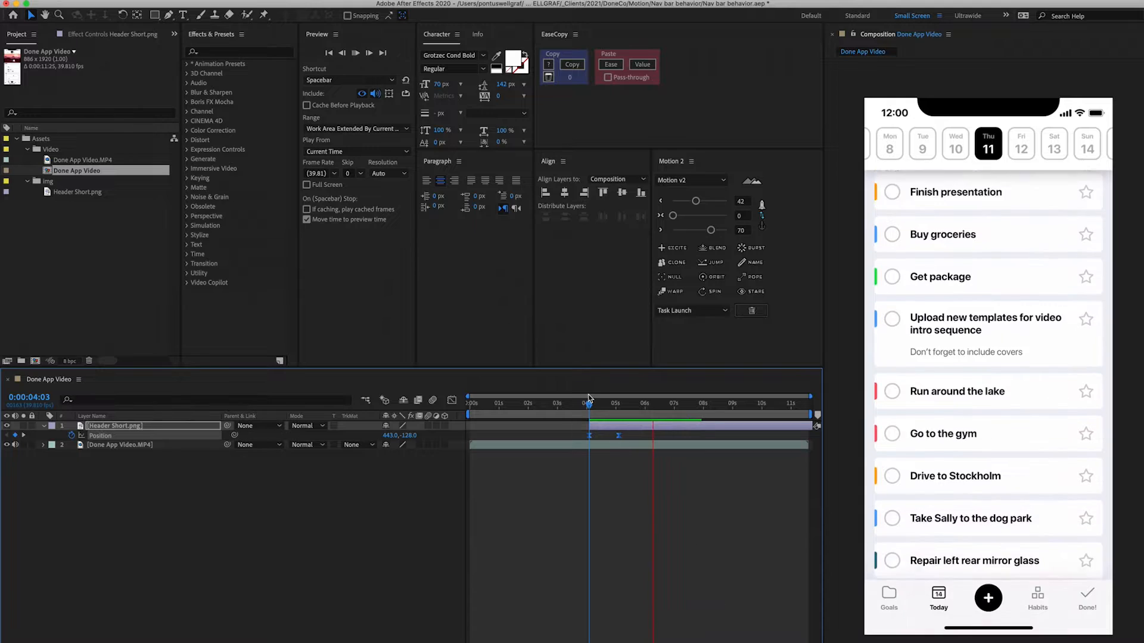
click(571, 405)
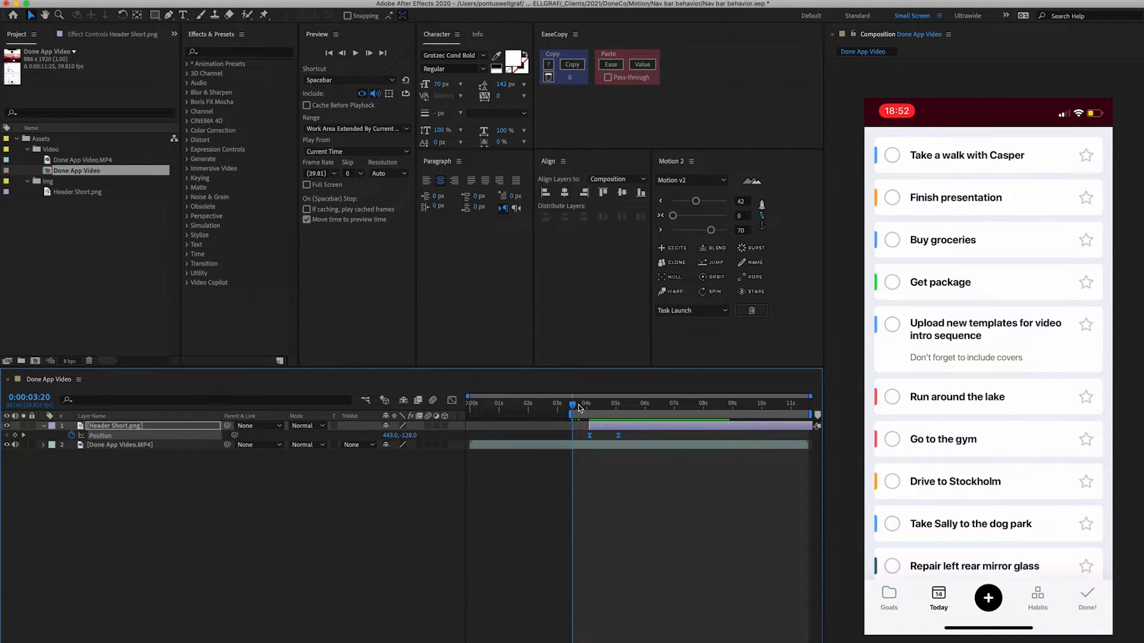
mouse_move(579, 406)
mouse_down()
mouse_move(643, 406)
mouse_move(574, 407)
mouse_up()
key(n)
key(space)
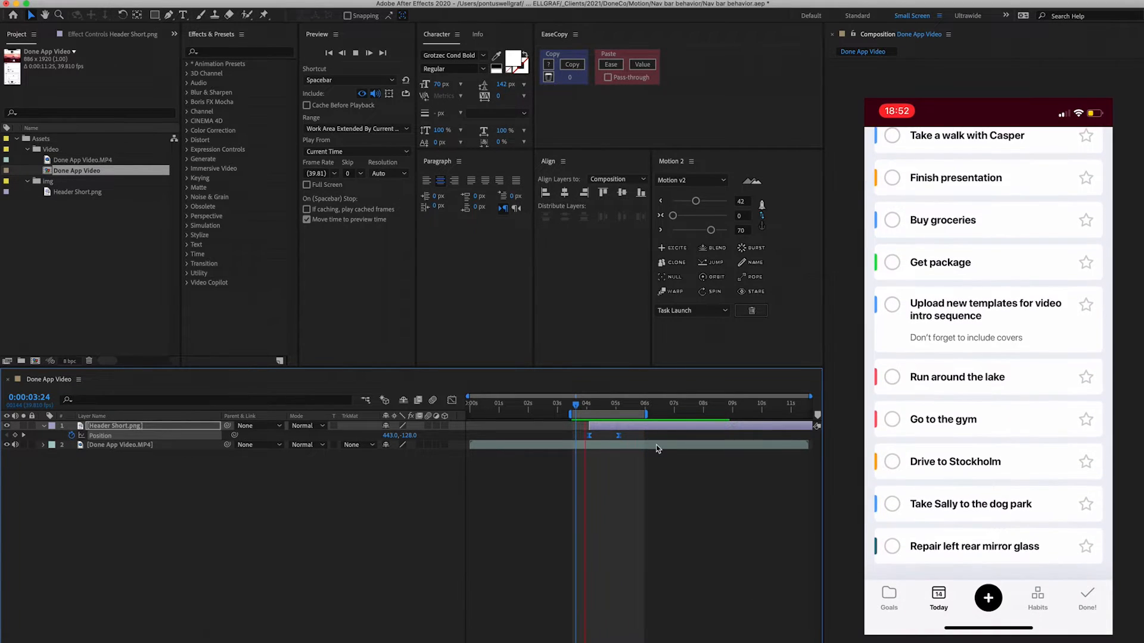
key(space)
- Nudge the second Position keyframe ten frames earlier and preview the result
click(622, 436)
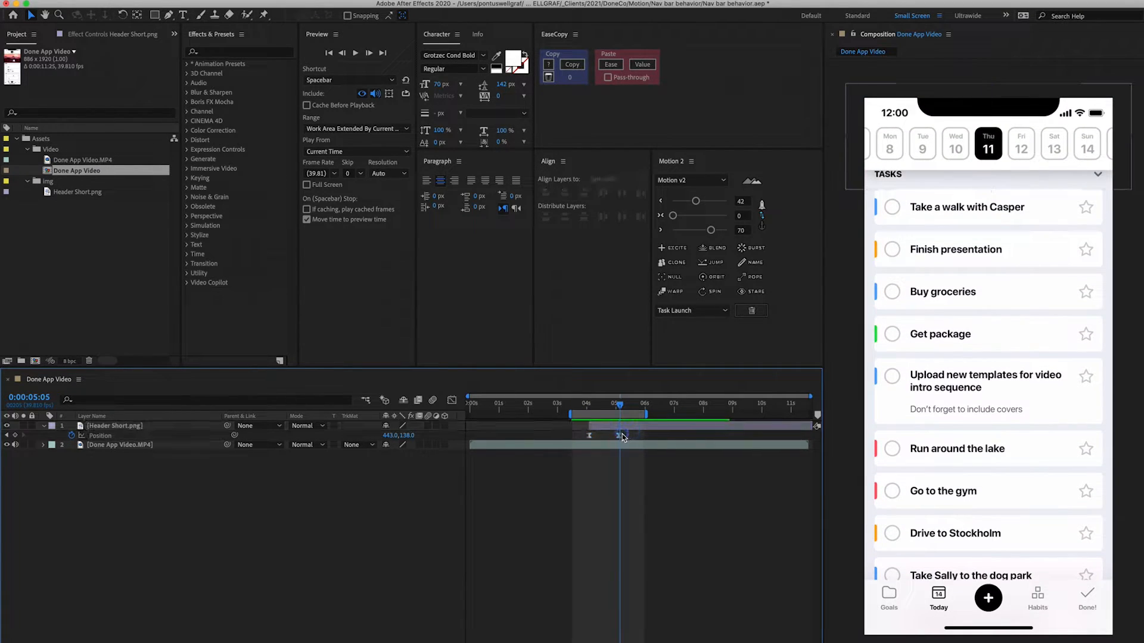
click(618, 435)
key(alt+shift+Left)
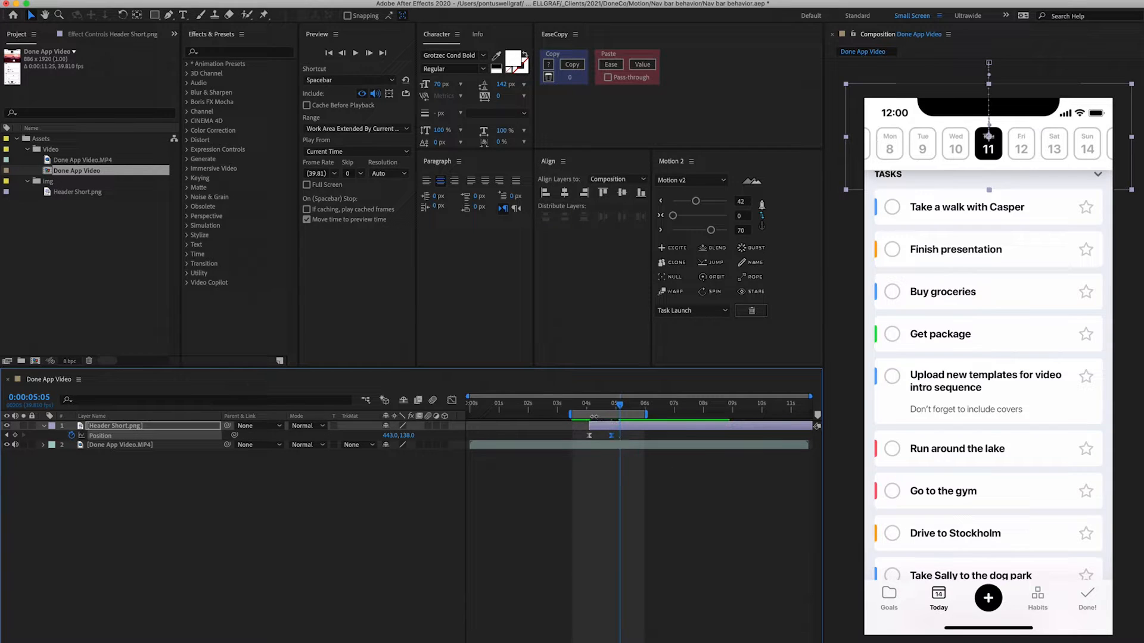
key(space)
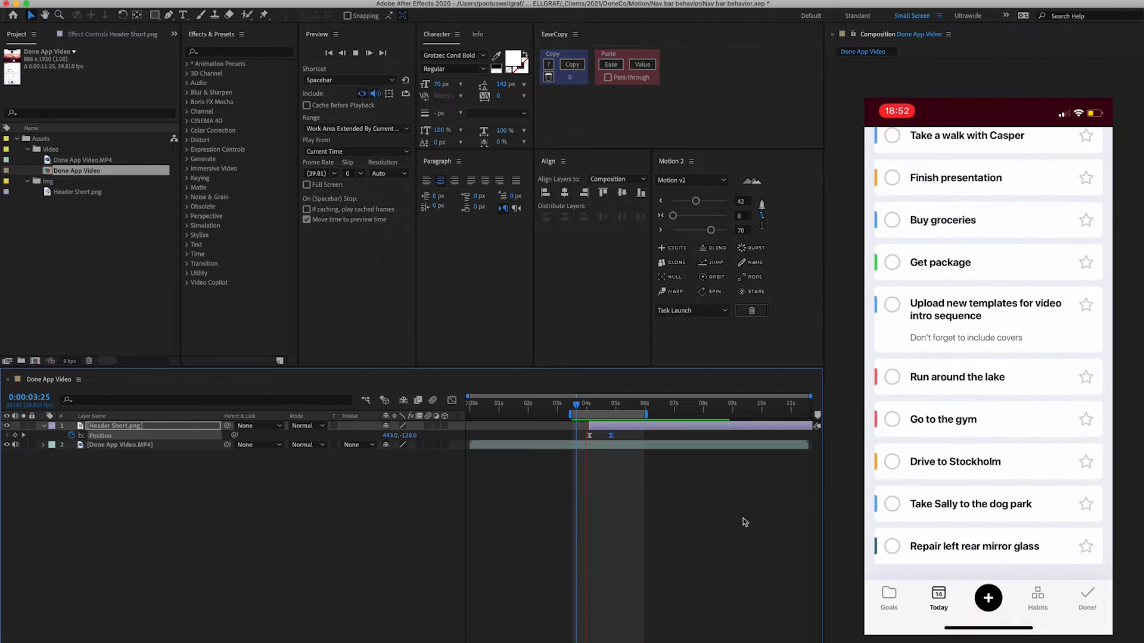
key(space)
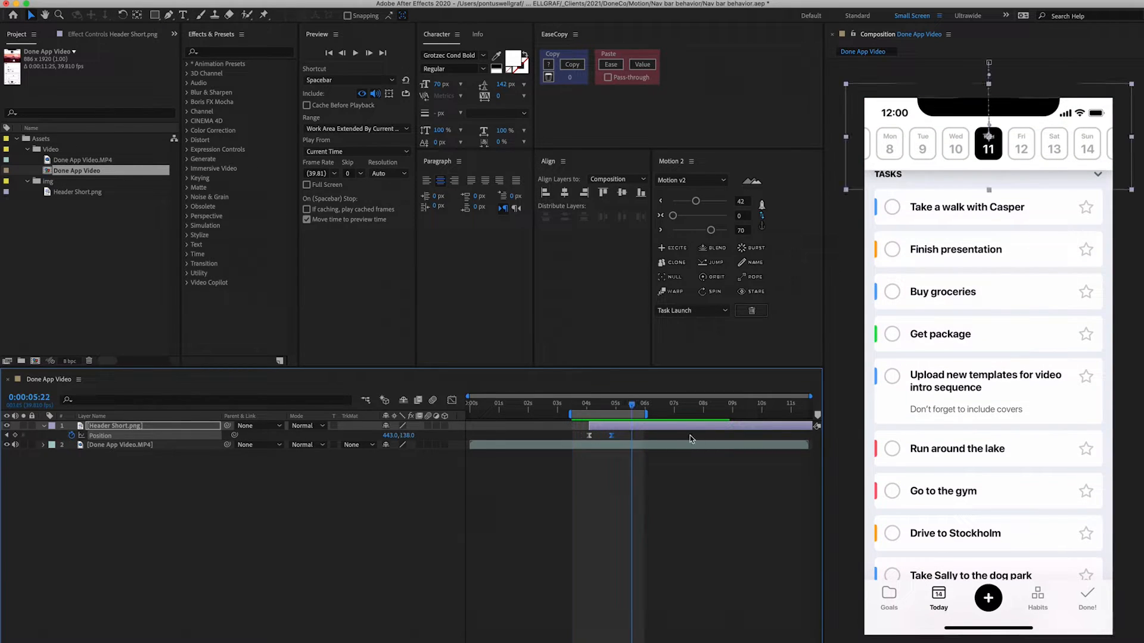
- Preview the header slide-in from just before the layer starts
click(589, 404)
drag(588, 405, 604, 409)
key(space)
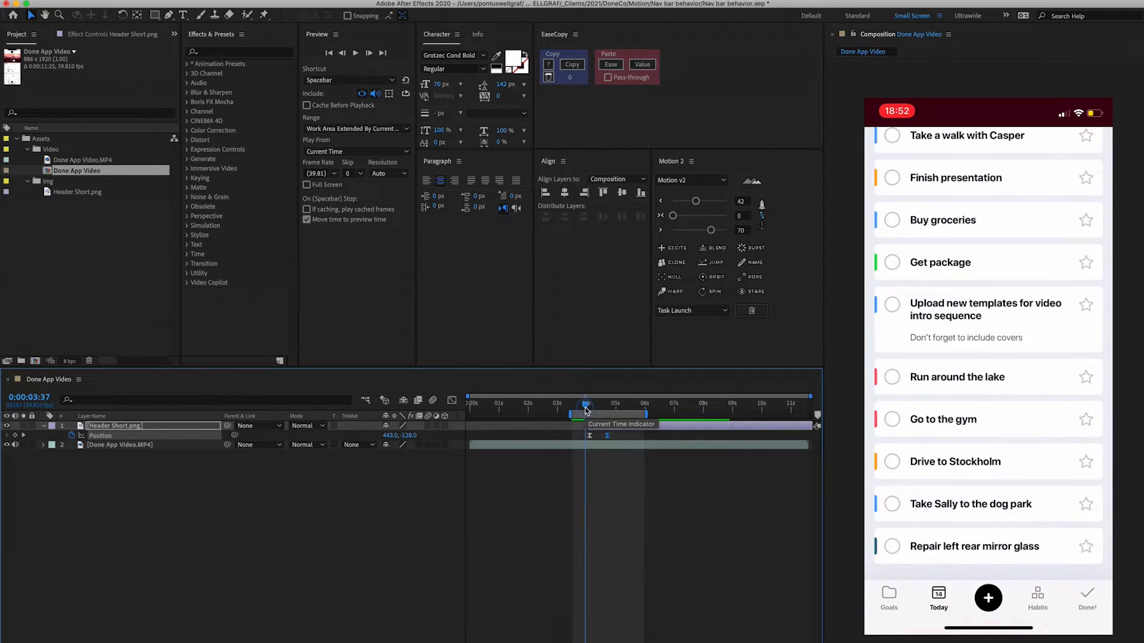
key(space)
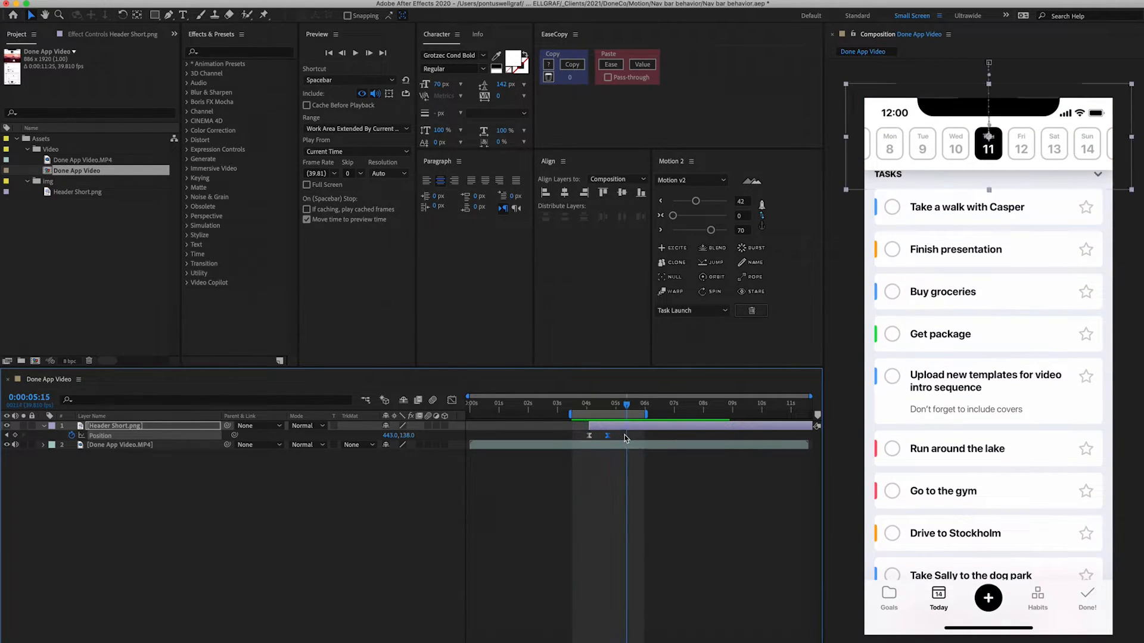
- Slide the Header Short layer a few frames later in time and preview it
click(588, 436)
drag(600, 431, 605, 431)
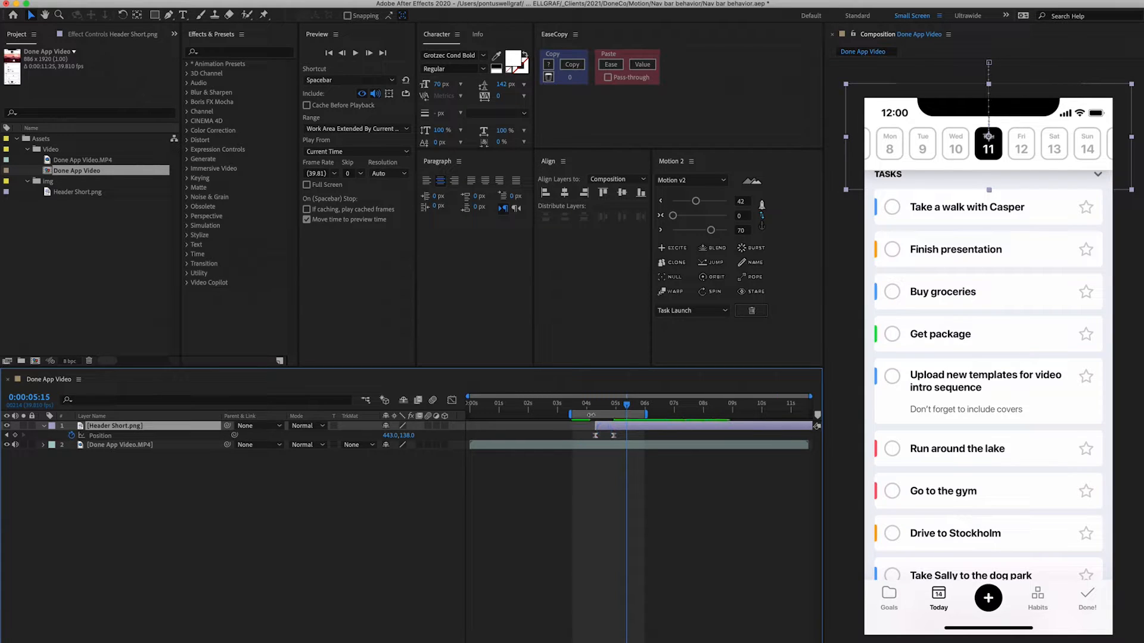
key(space)
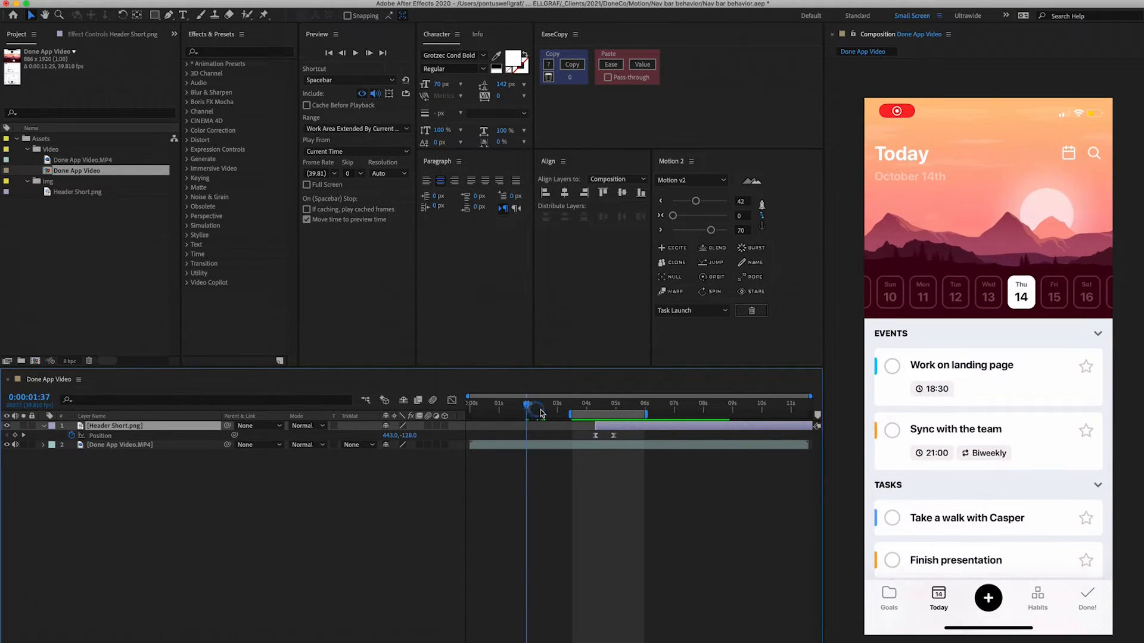
key(space)
- Extend the work area end to about 10 seconds and preview the animation
mouse_move(607, 427)
mouse_down()
mouse_move(672, 434)
mouse_move(592, 441)
mouse_up()
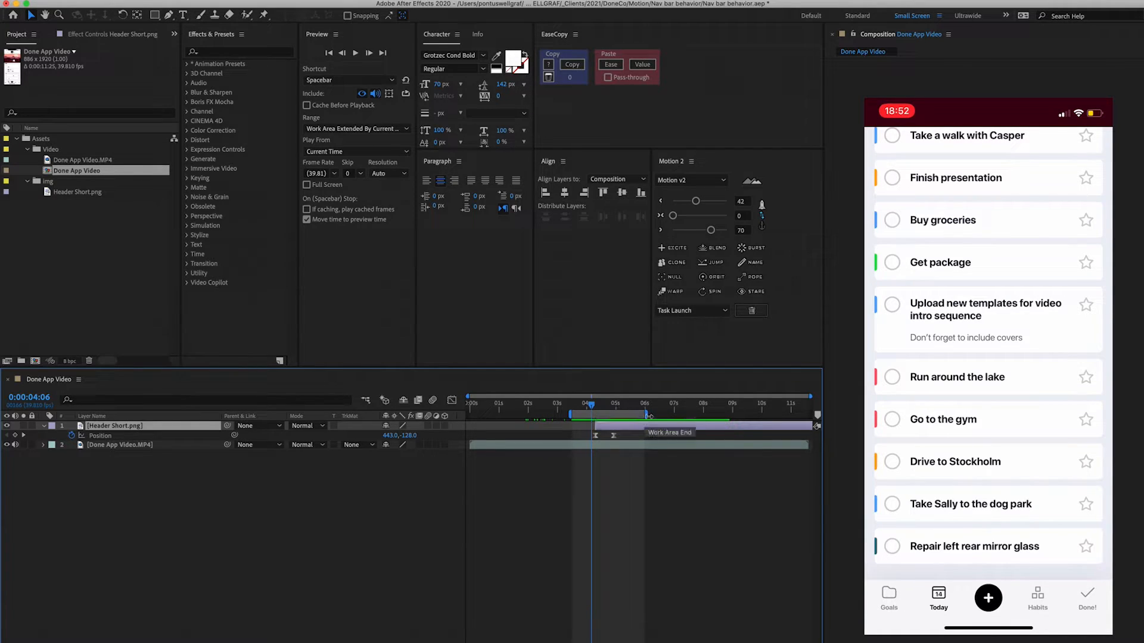
drag(648, 416, 757, 416)
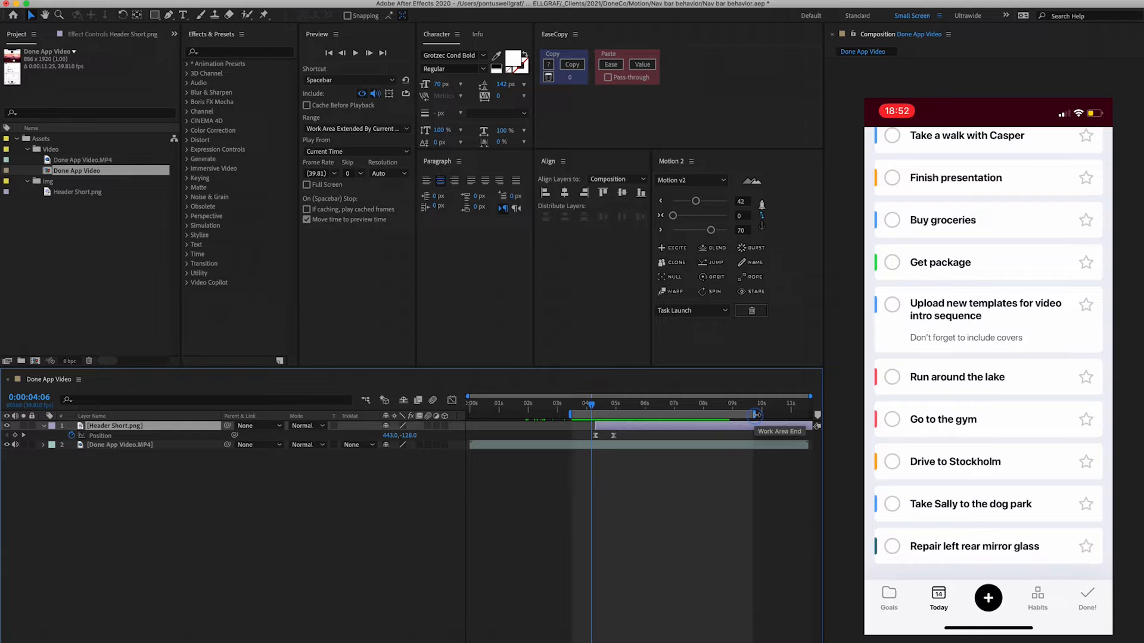
click(581, 405)
key(space)
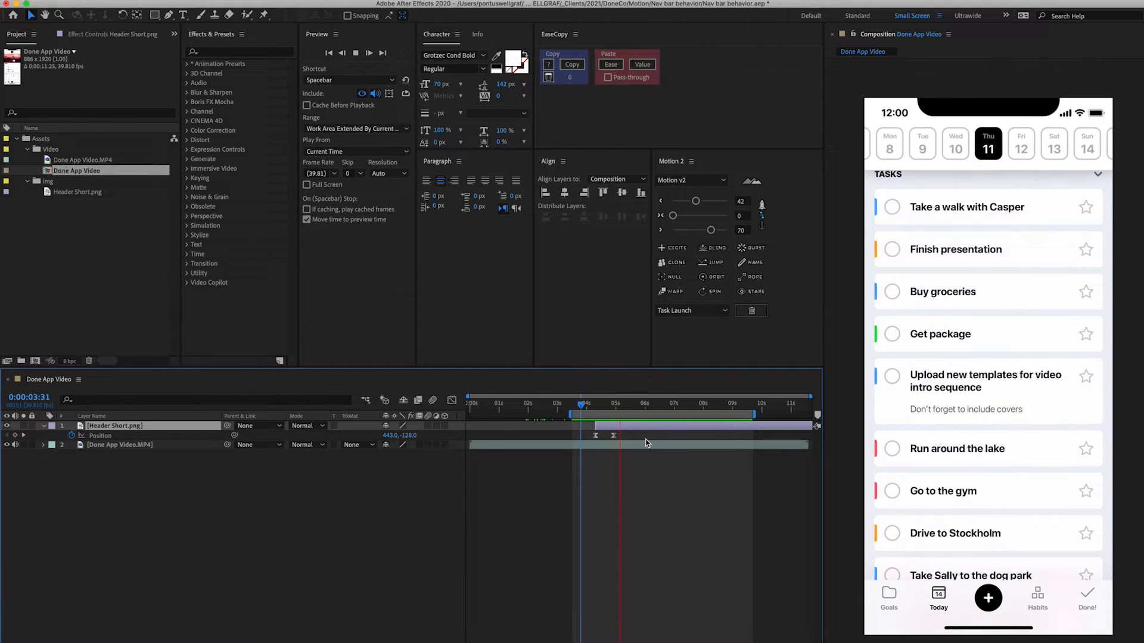
key(space)
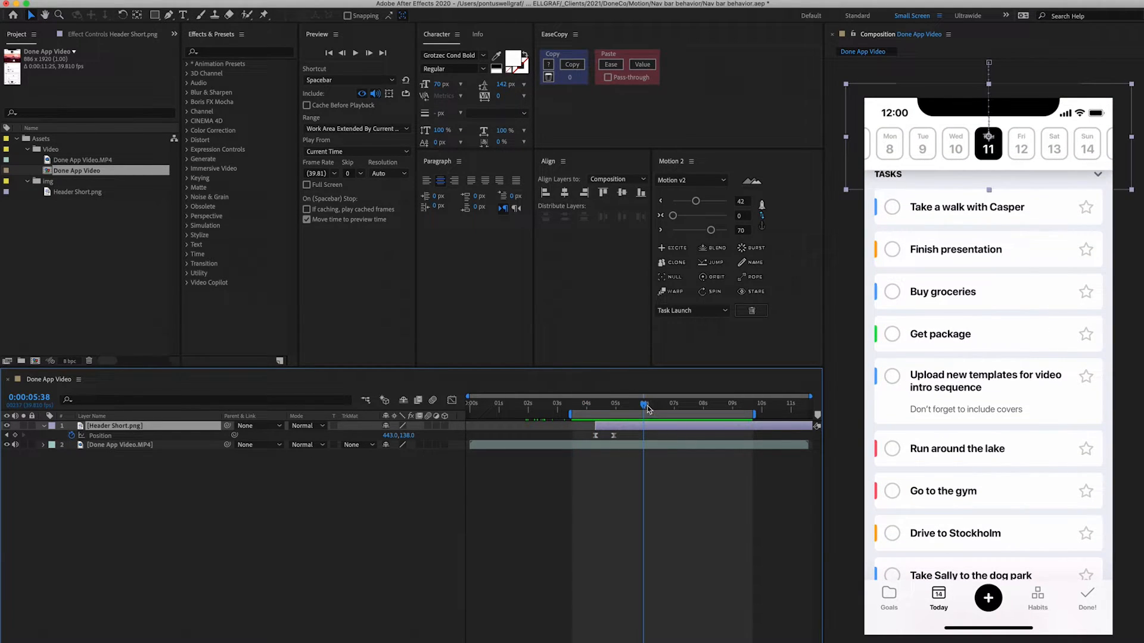
- Copy both Position keyframes and paste them at 0:00:06:04
drag(649, 408, 580, 446)
key(ctrl+c)
key(ctrl+v)
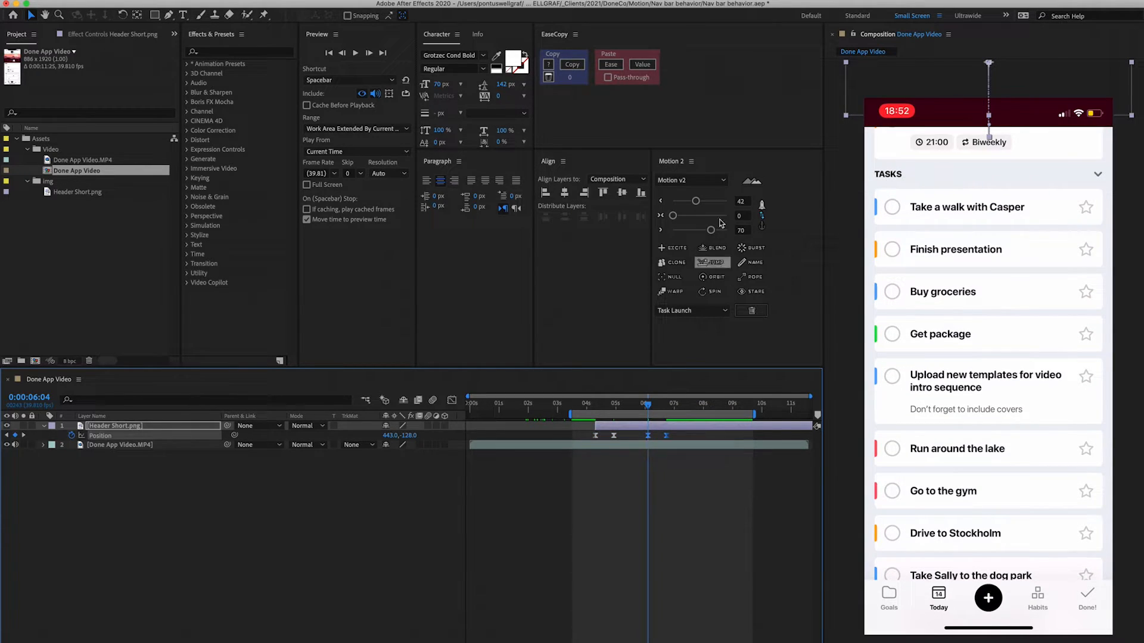
click(662, 228)
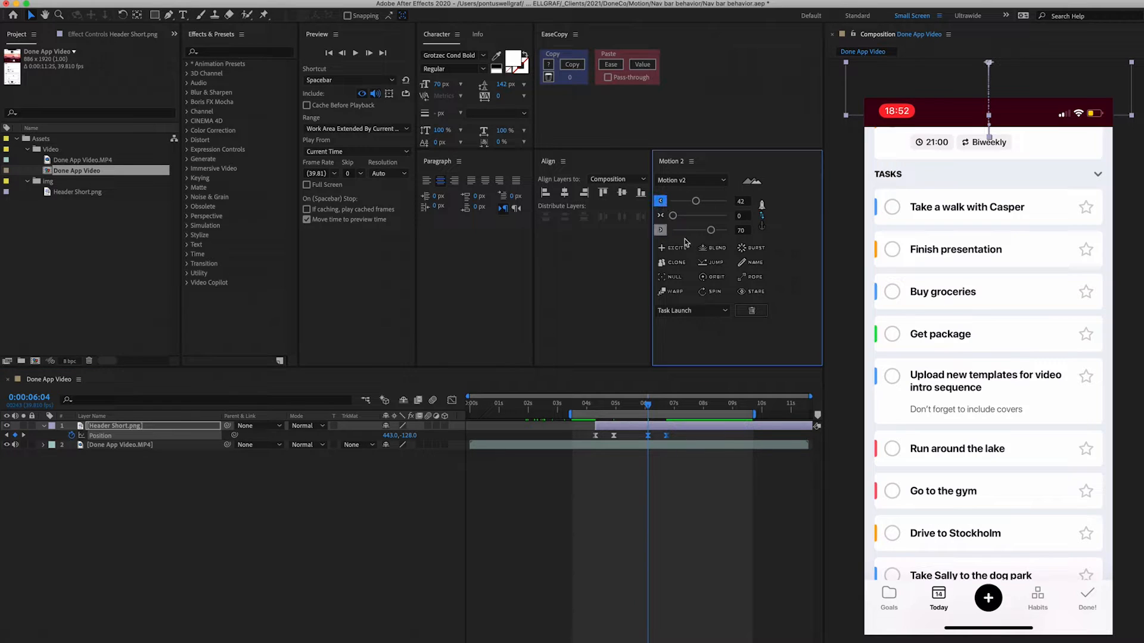
- Time-reverse the two pasted Position keyframes using the Keyframe Assistant
click(589, 402)
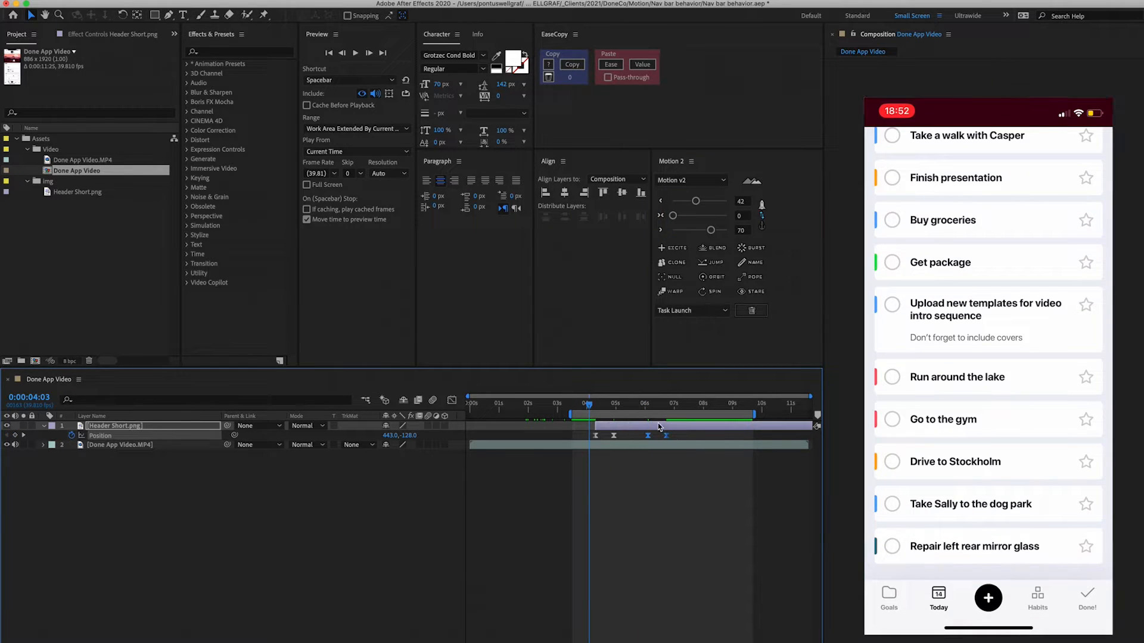
click(641, 407)
drag(642, 407, 646, 407)
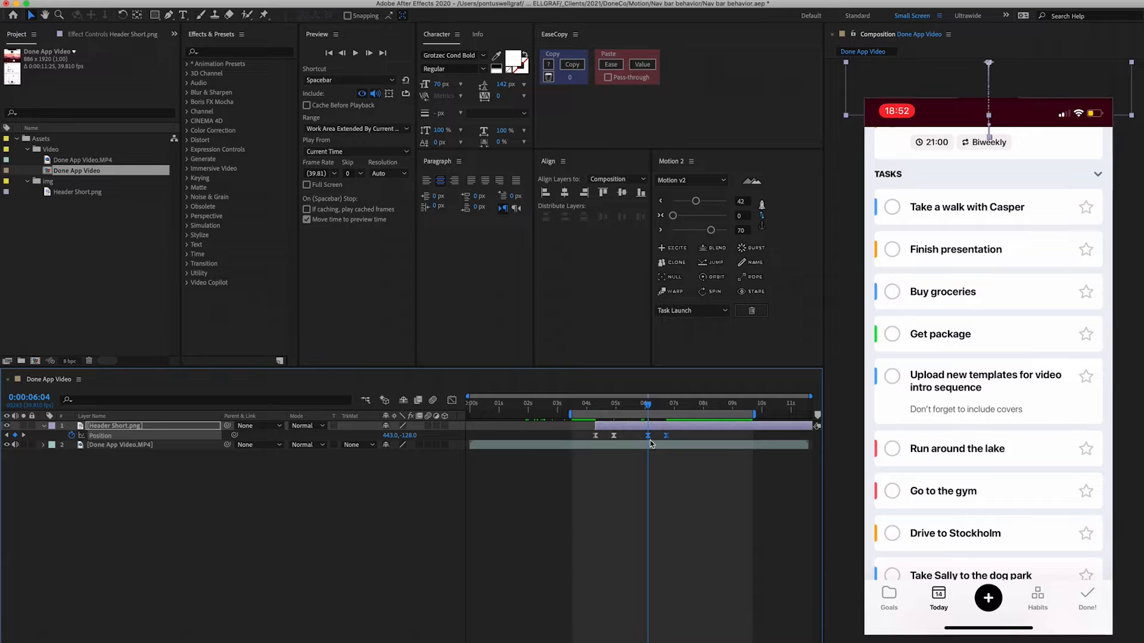
right_click(648, 439)
mouse_move(682, 566)
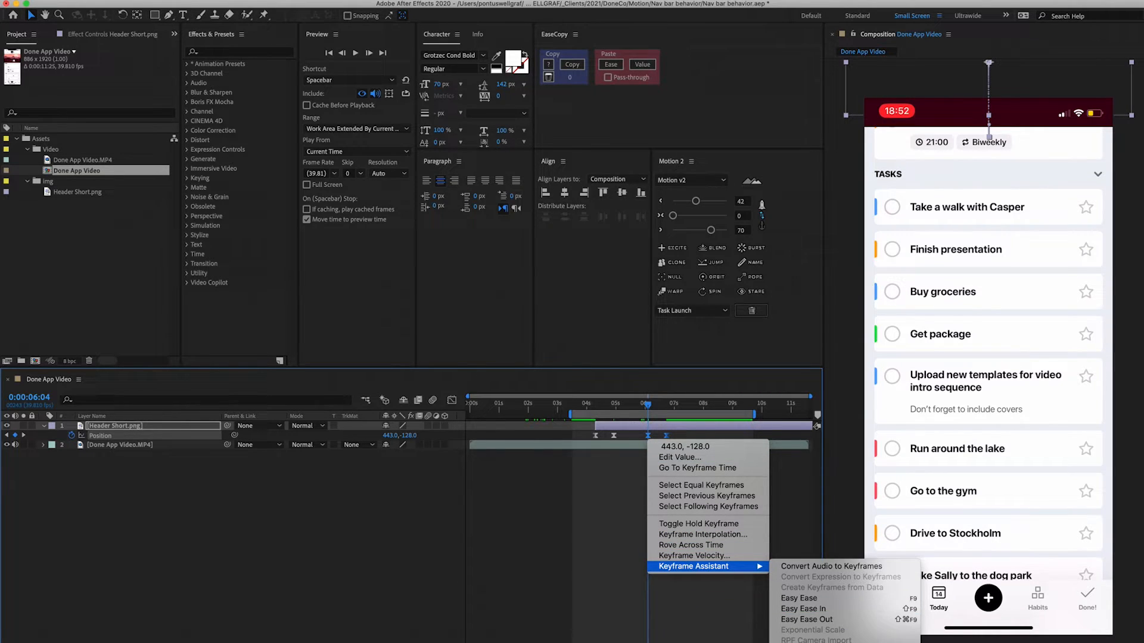
click(816, 642)
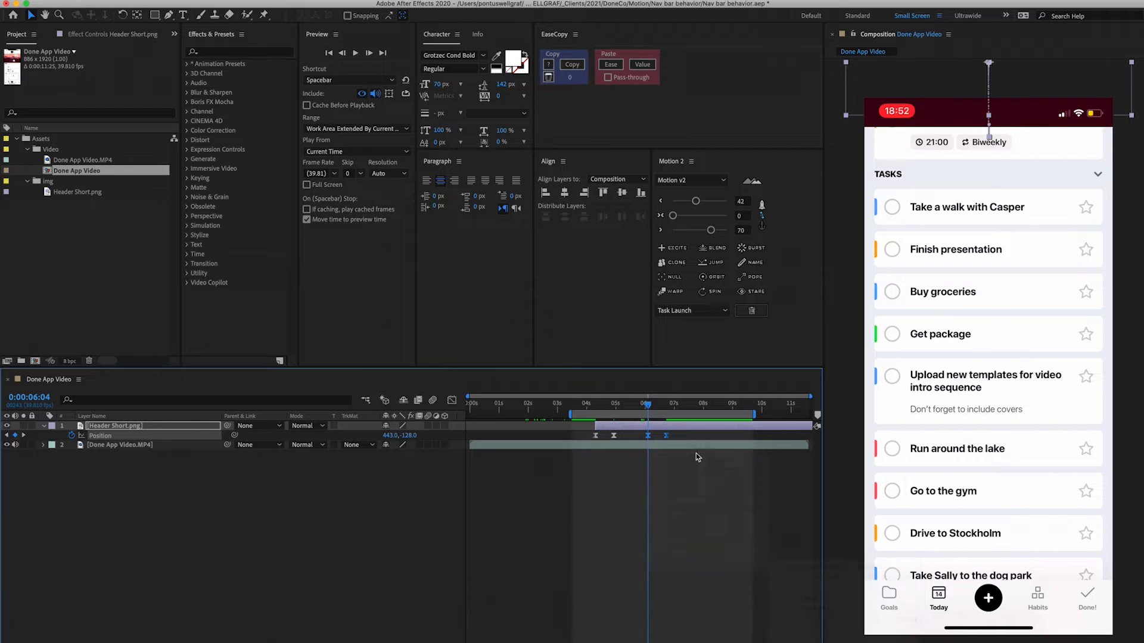
- Reapply the Motion ease to the reversed keyframes and preview the animation
click(661, 231)
click(589, 410)
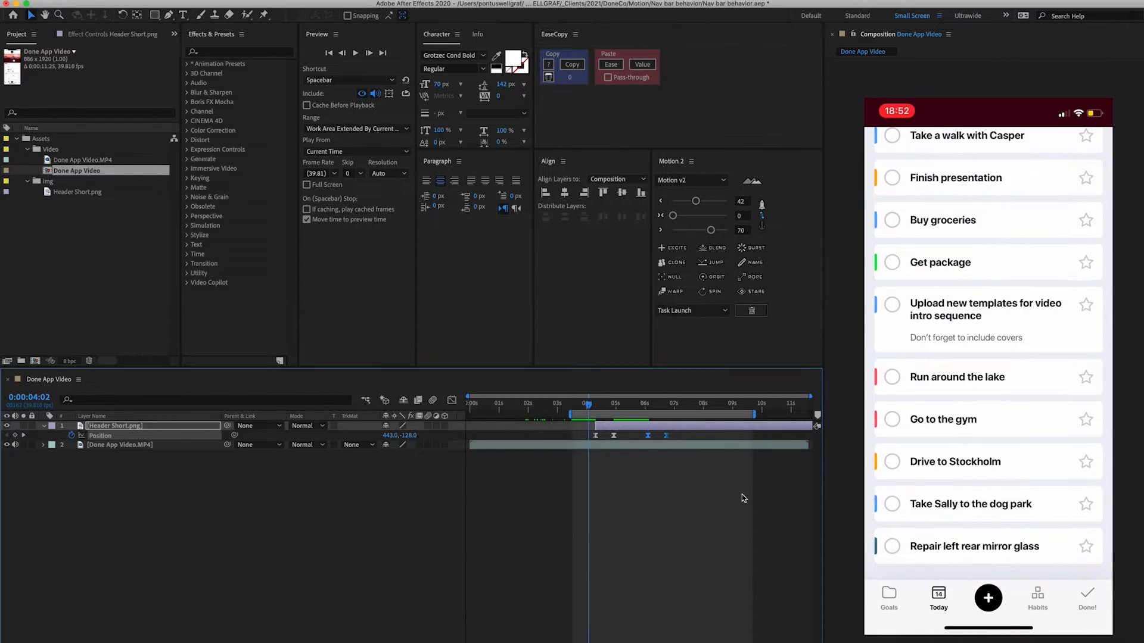
key(space)
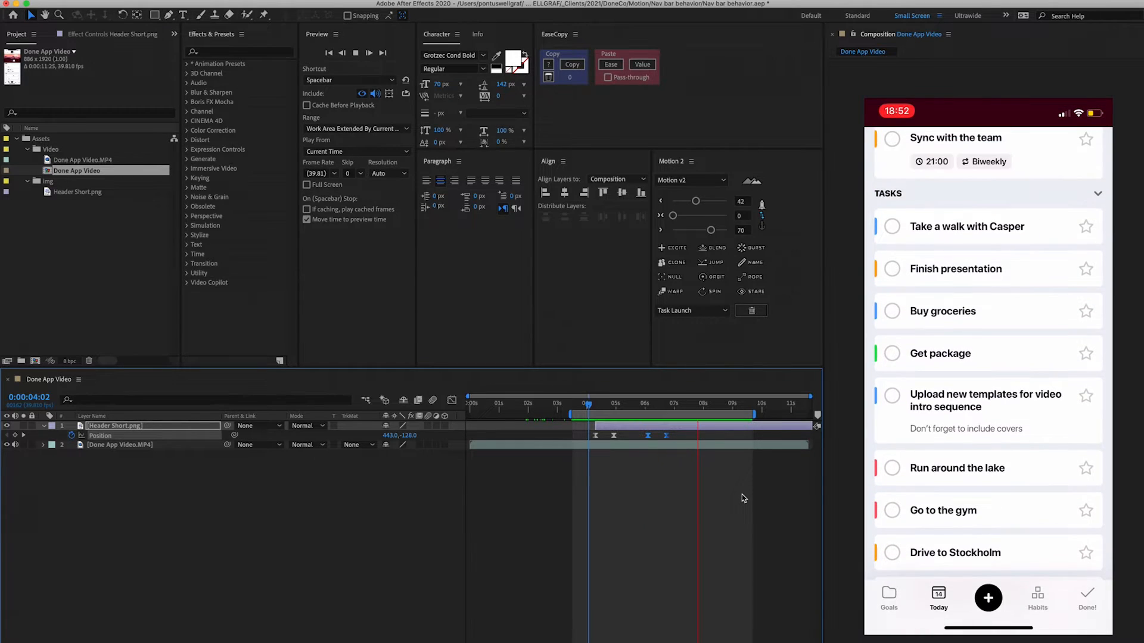
key(space)
- Paste another copy of the first Position keyframe pair further along the timeline
click(590, 437)
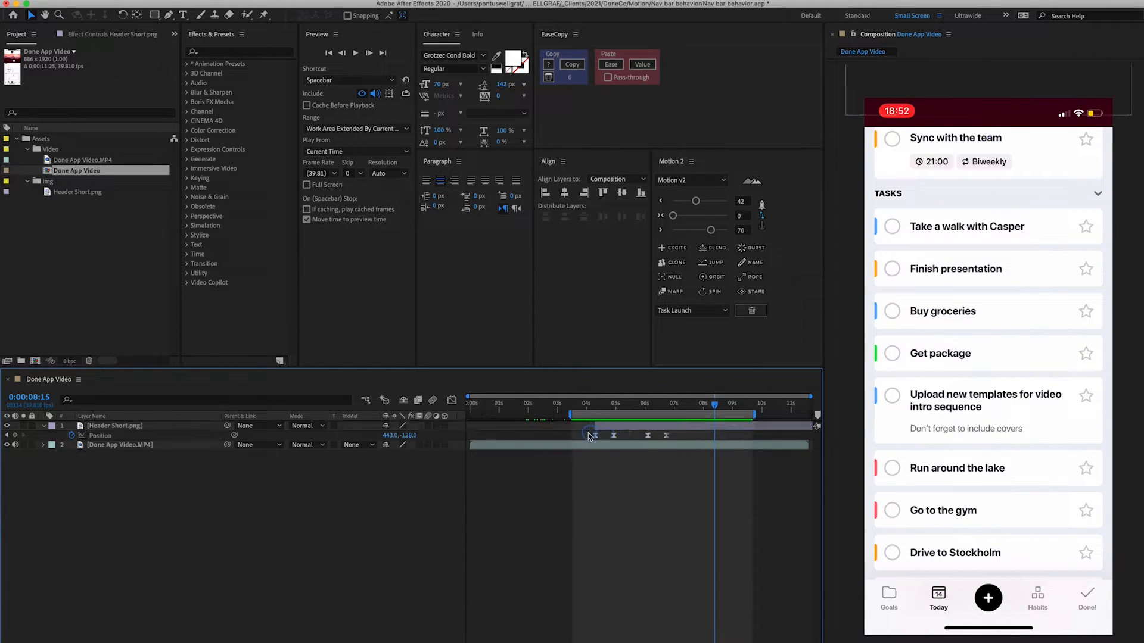
drag(589, 437, 584, 442)
drag(693, 407, 690, 439)
click(587, 407)
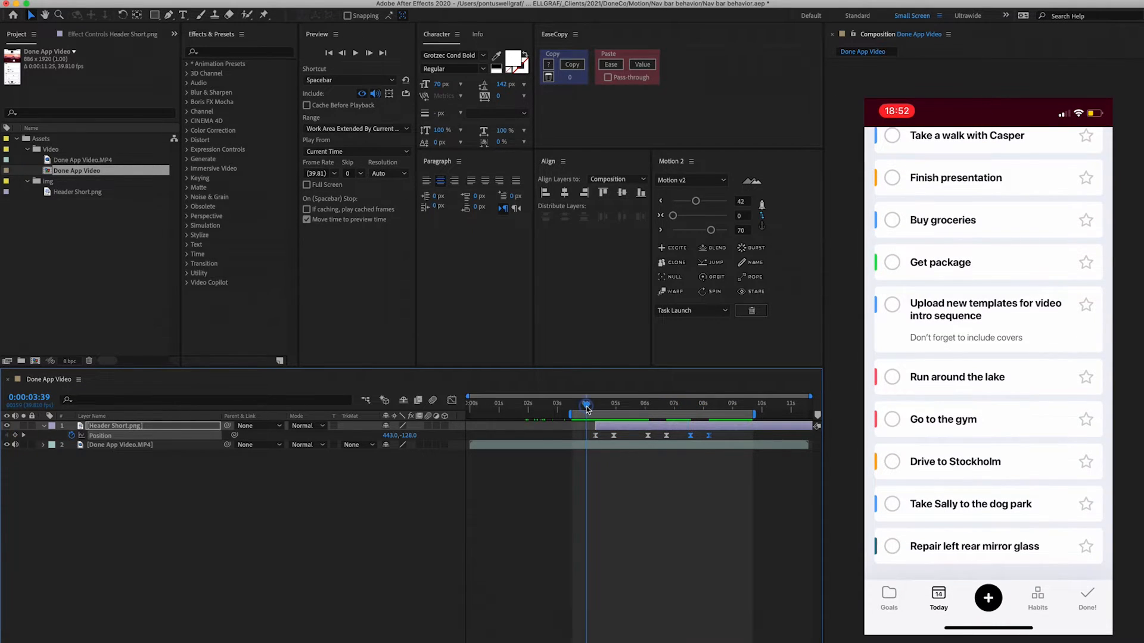
- Preview the animation and adjust the work area end
key(space)
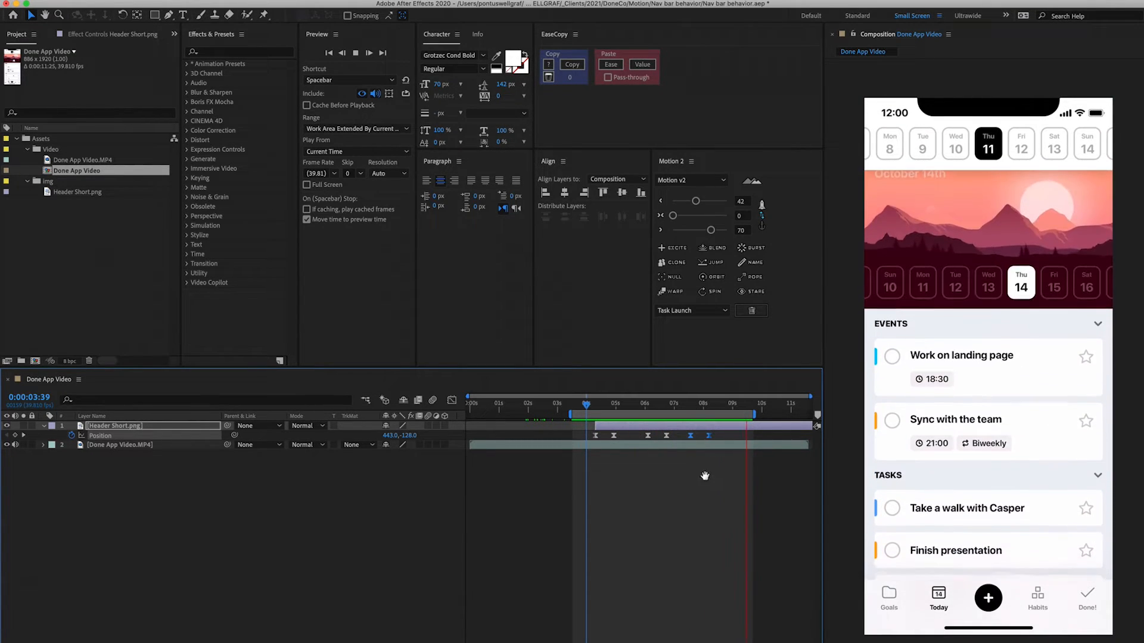
drag(696, 409, 809, 416)
drag(725, 411, 730, 411)
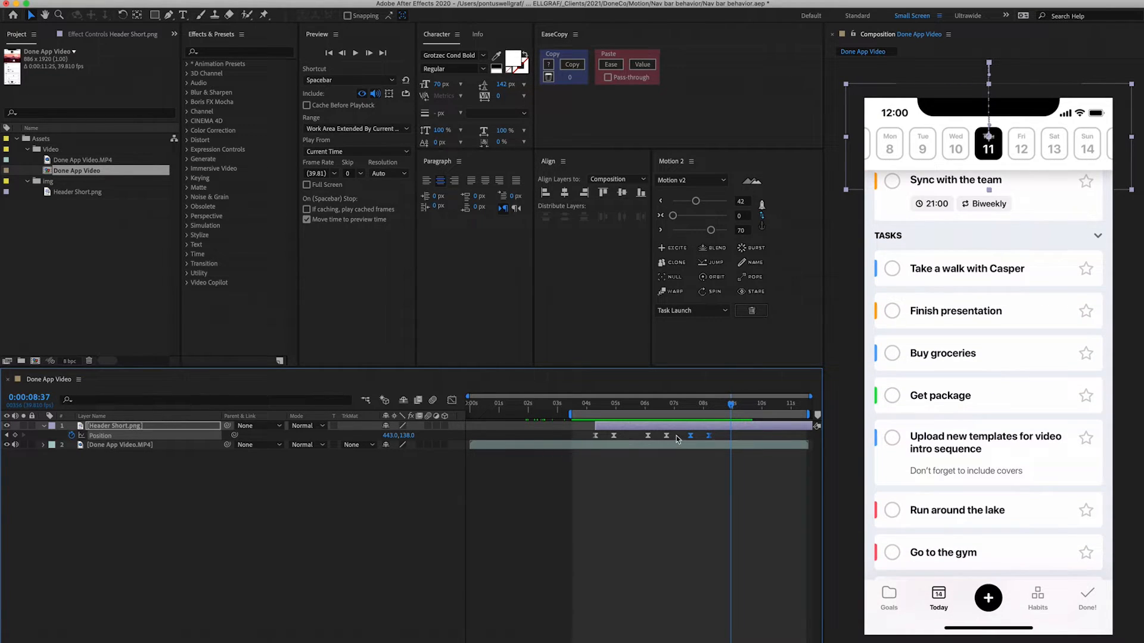
- Arrange the later Position keyframes, adding a further pair near the end, and preview the animation
drag(677, 439, 649, 440)
drag(759, 435, 722, 442)
click(584, 403)
key(space)
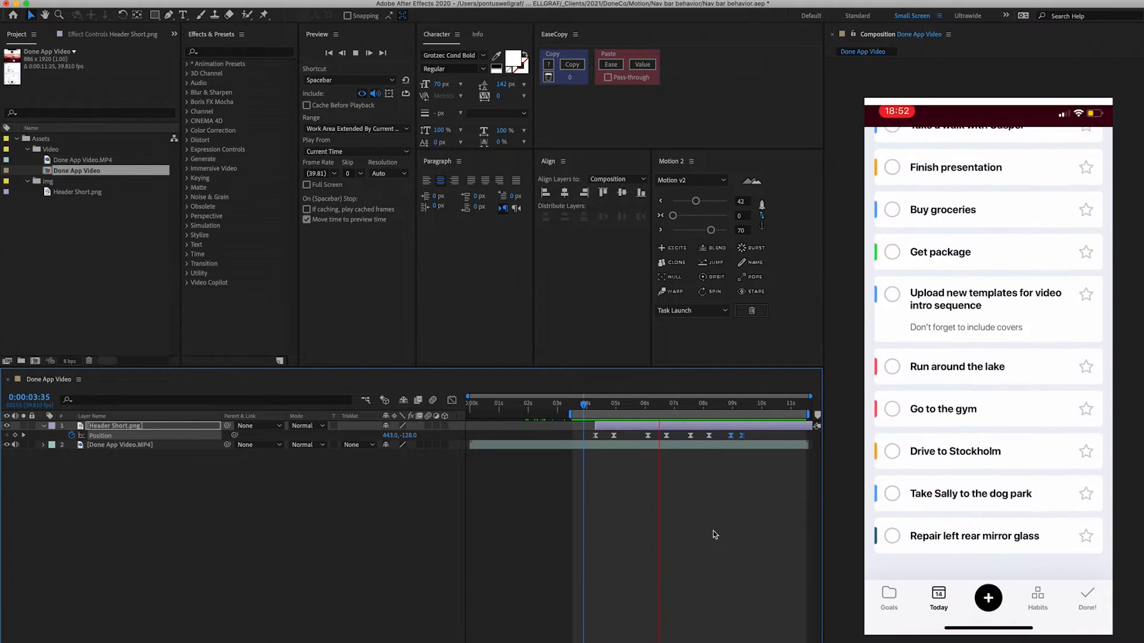
- Switch to Figma to view the header design frames
key(super+Tab)
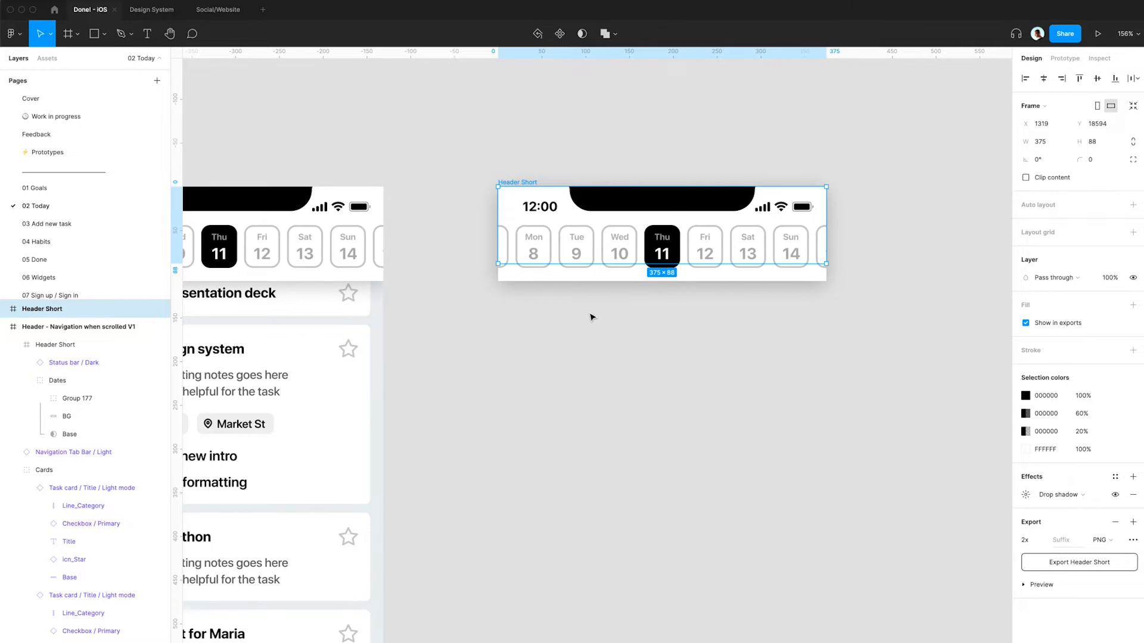
click(591, 317)
scroll(591, 311, left, 5)
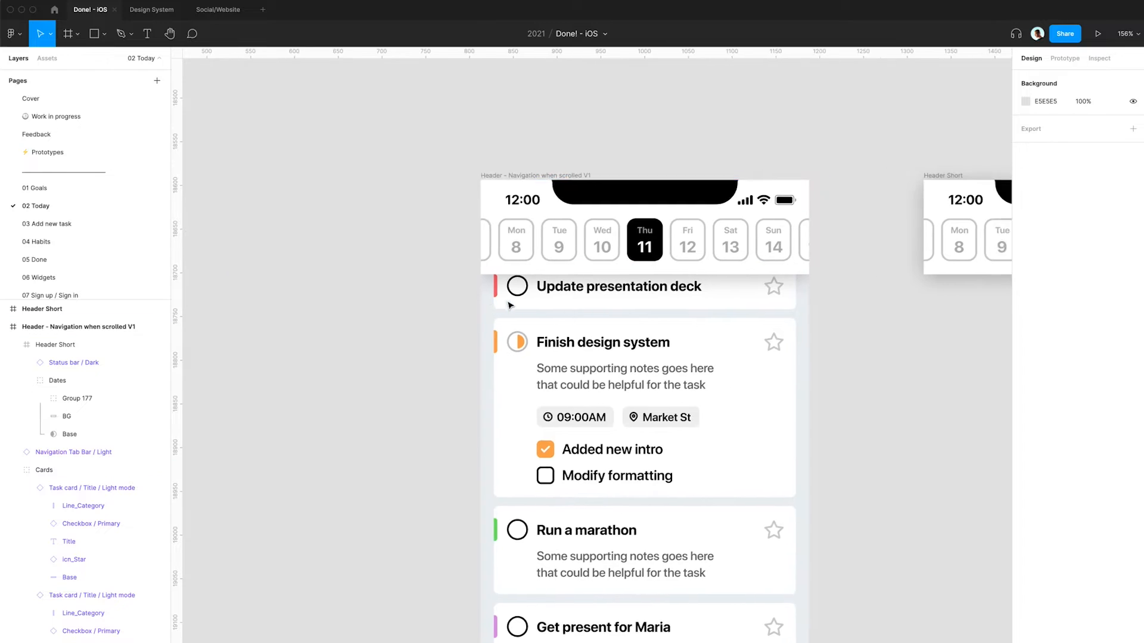
- Duplicate the dark status bar from the V3 header frame and move the copy onto empty canvas beside the Header Short frame
scroll(530, 286, right, 4)
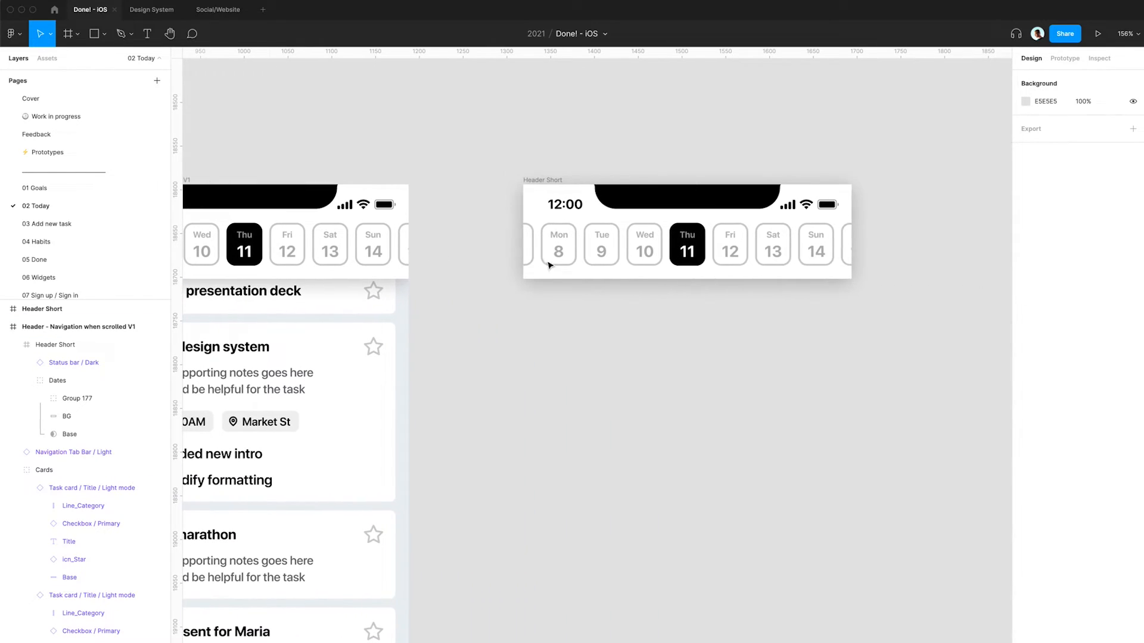
click(571, 197)
scroll(573, 195, left, 10)
scroll(574, 197, left, 3)
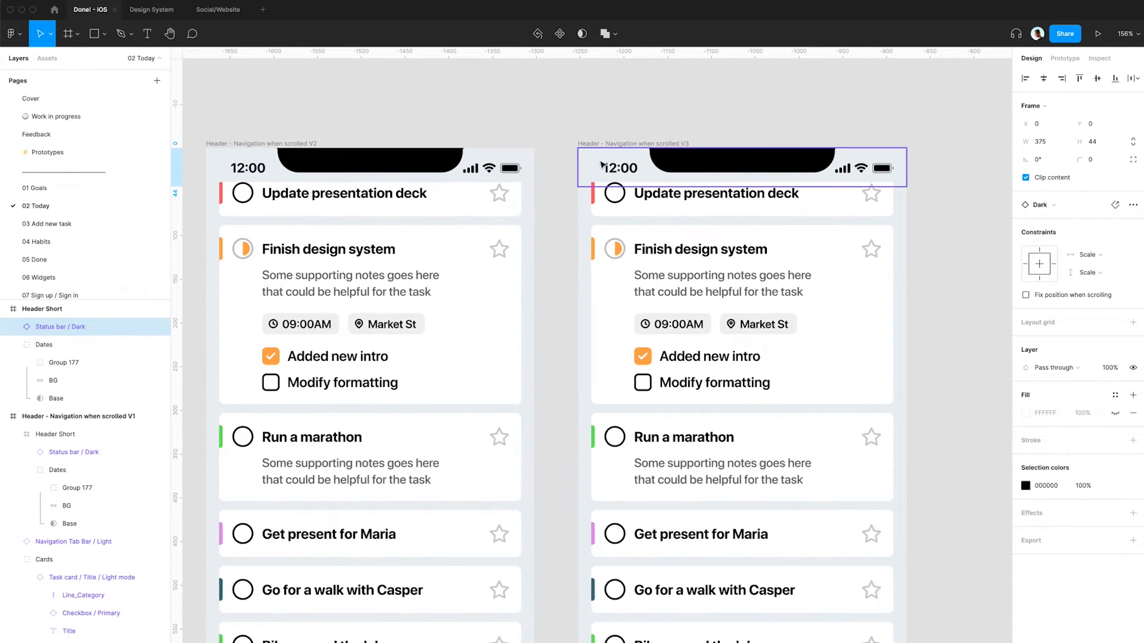
click(602, 164)
scroll(617, 173, right, 3)
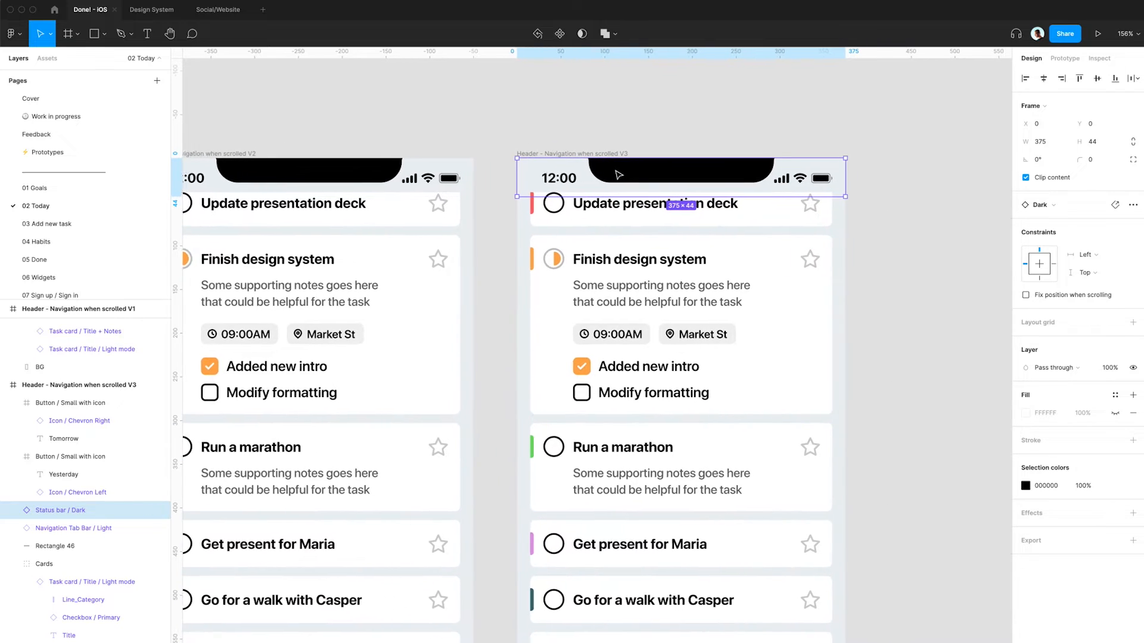
drag(535, 181, 780, 187)
click(765, 182)
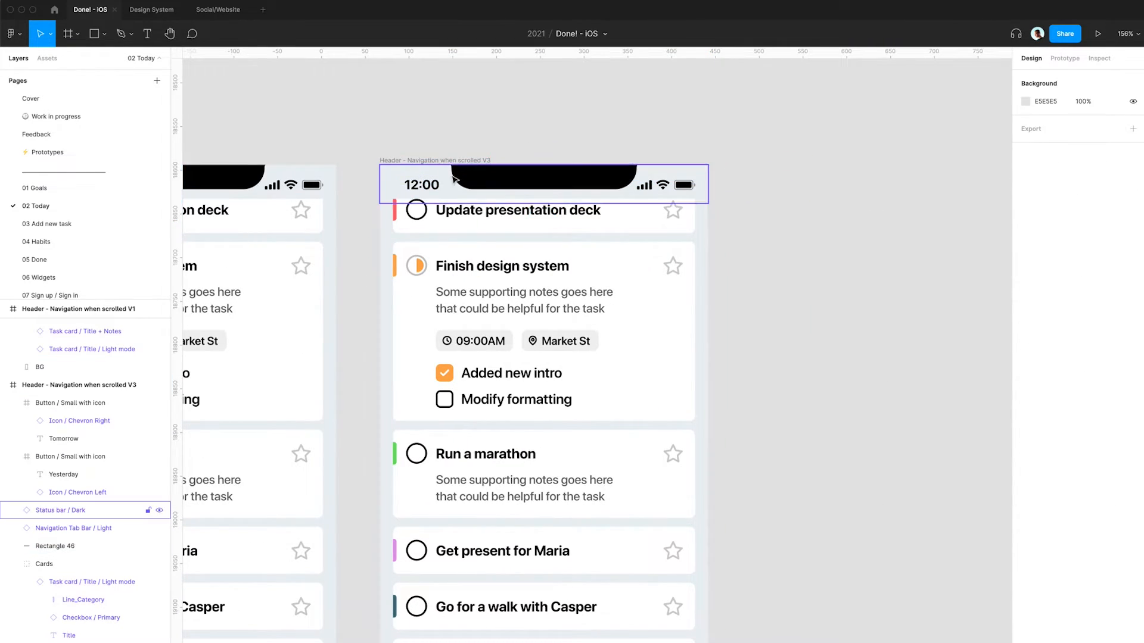
drag(438, 182, 826, 184)
scroll(827, 185, right, 7)
scroll(534, 190, down, 3)
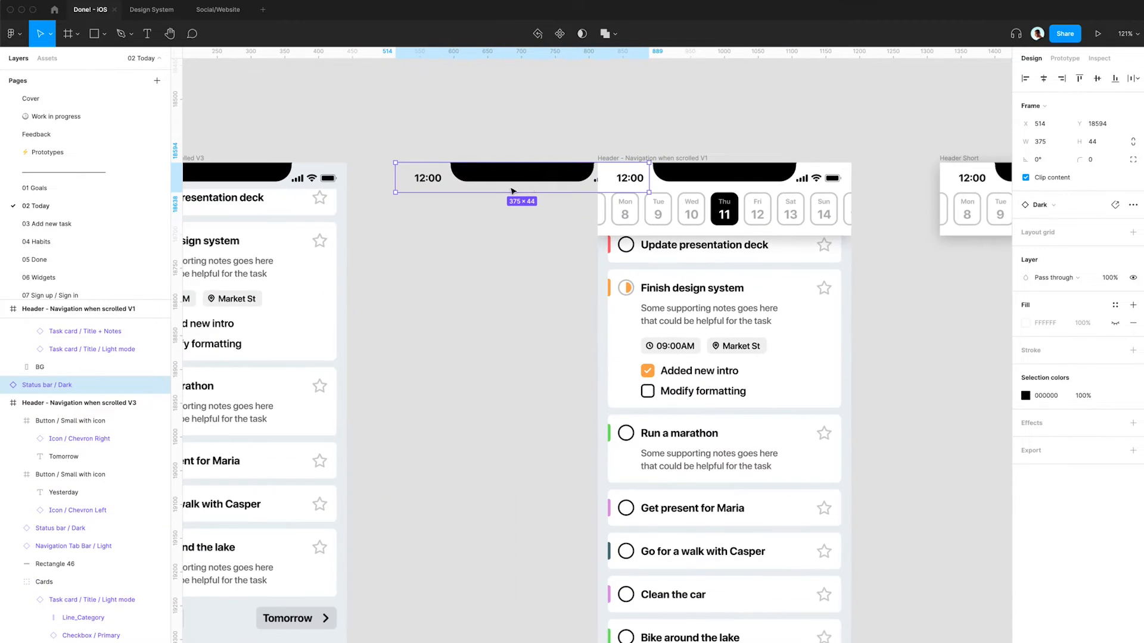
scroll(480, 182, right, 5)
drag(343, 187, 759, 184)
scroll(759, 184, right, 5)
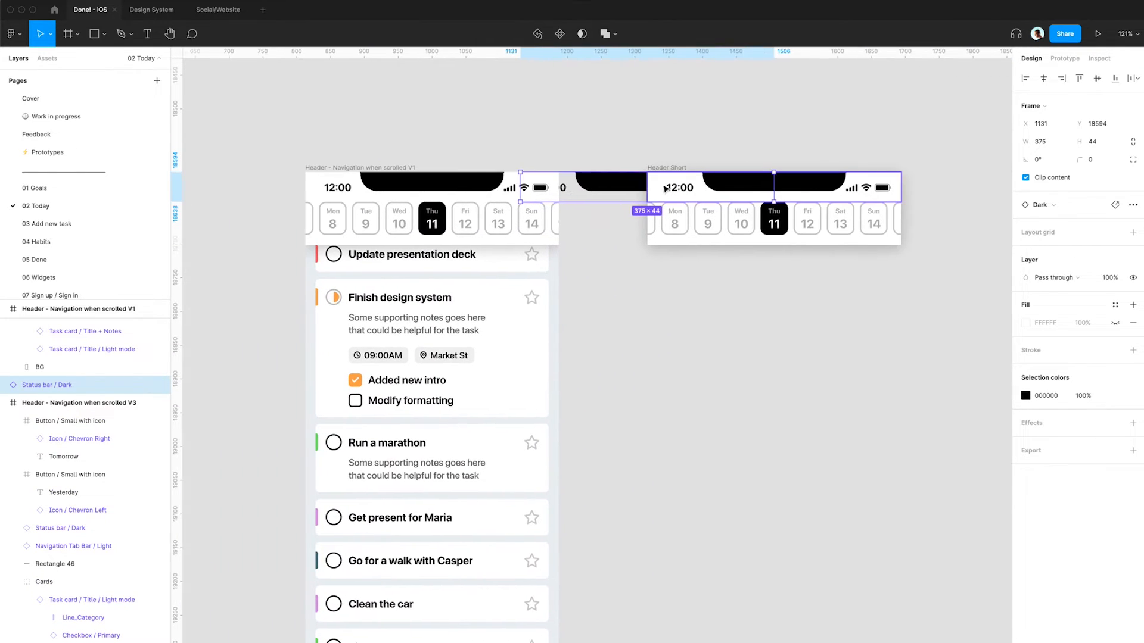
drag(667, 191, 1035, 192)
scroll(924, 193, right, 2)
scroll(922, 193, right, 3)
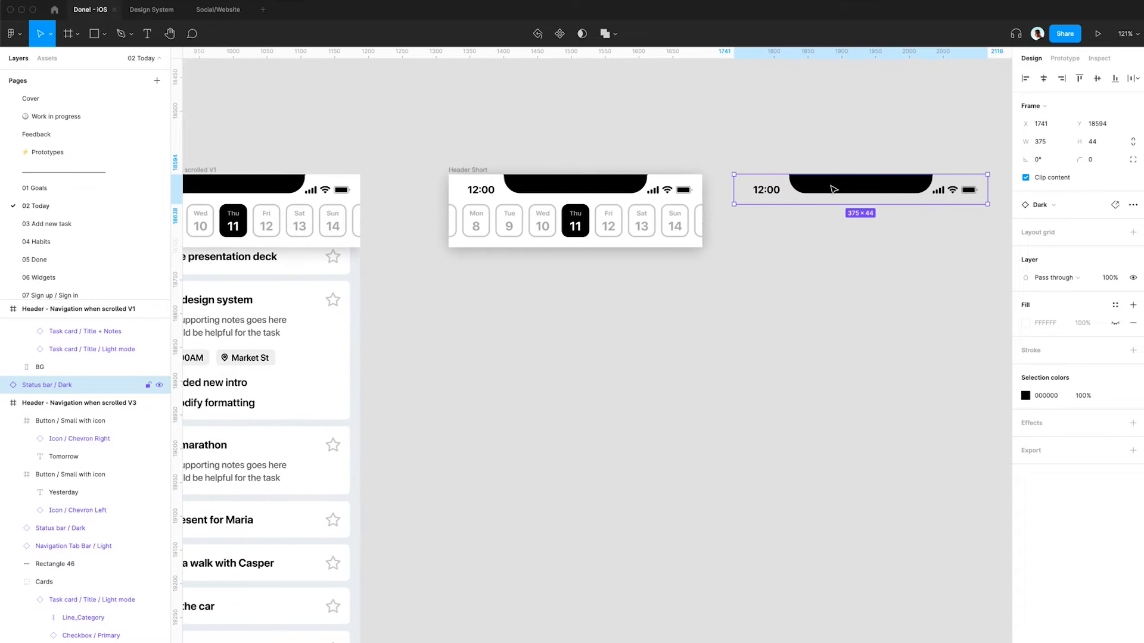
drag(923, 192, 991, 193)
scroll(991, 192, right, 5)
- Draw a 375 × 44 rectangle, send it behind the status bar, and fill it with the header background colour sampled by eyedropper
key(r)
mouse_move(741, 230)
mouse_down()
mouse_move(690, 280)
mouse_move(682, 212)
mouse_move(837, 203)
mouse_move(904, 213)
mouse_up()
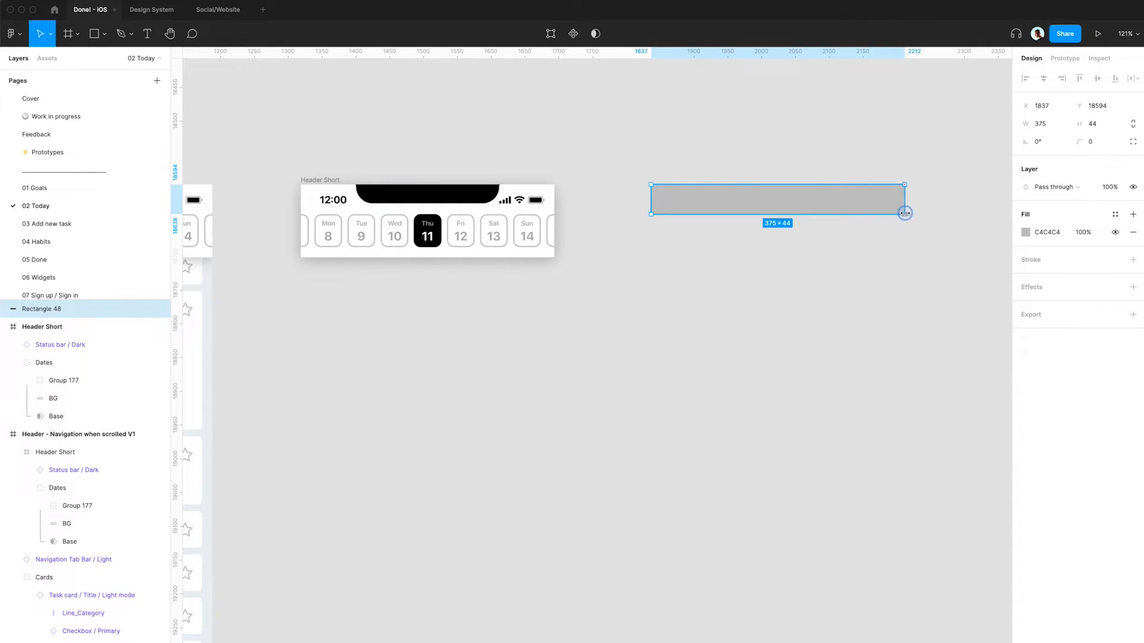
right_click(870, 214)
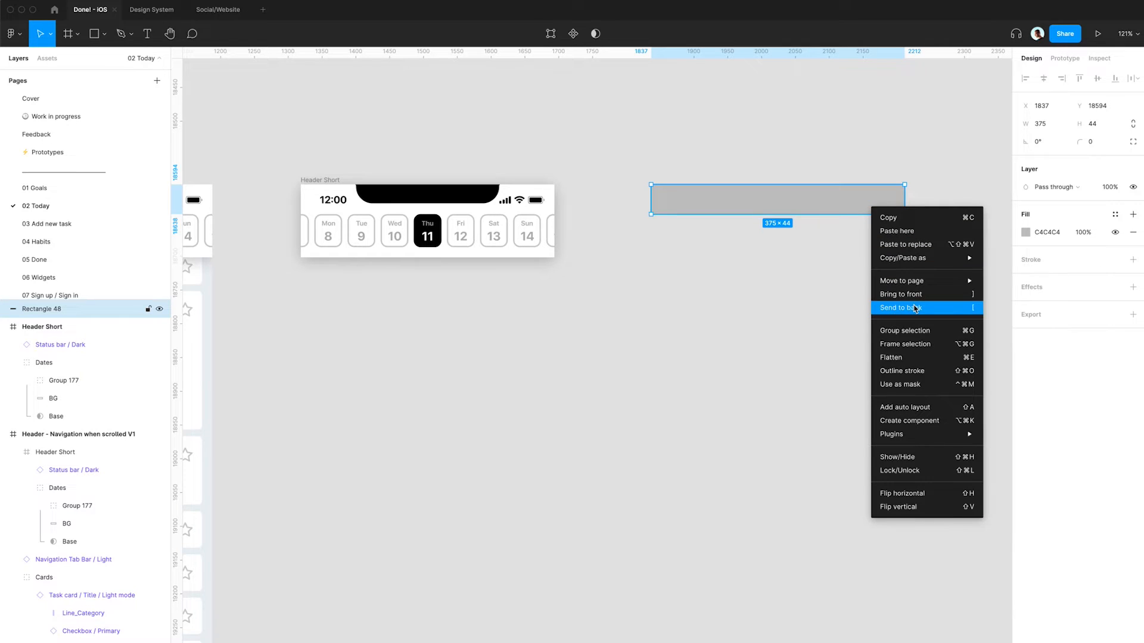
click(957, 315)
scroll(662, 259, left, 15)
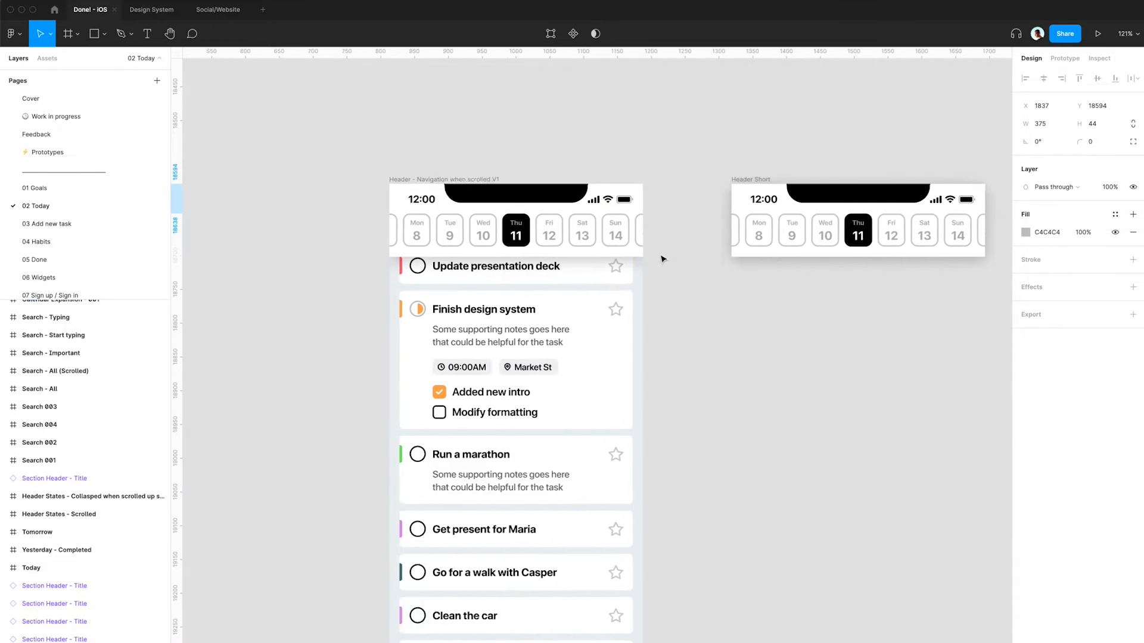
key(i)
click(506, 243)
scroll(772, 213, right, 20)
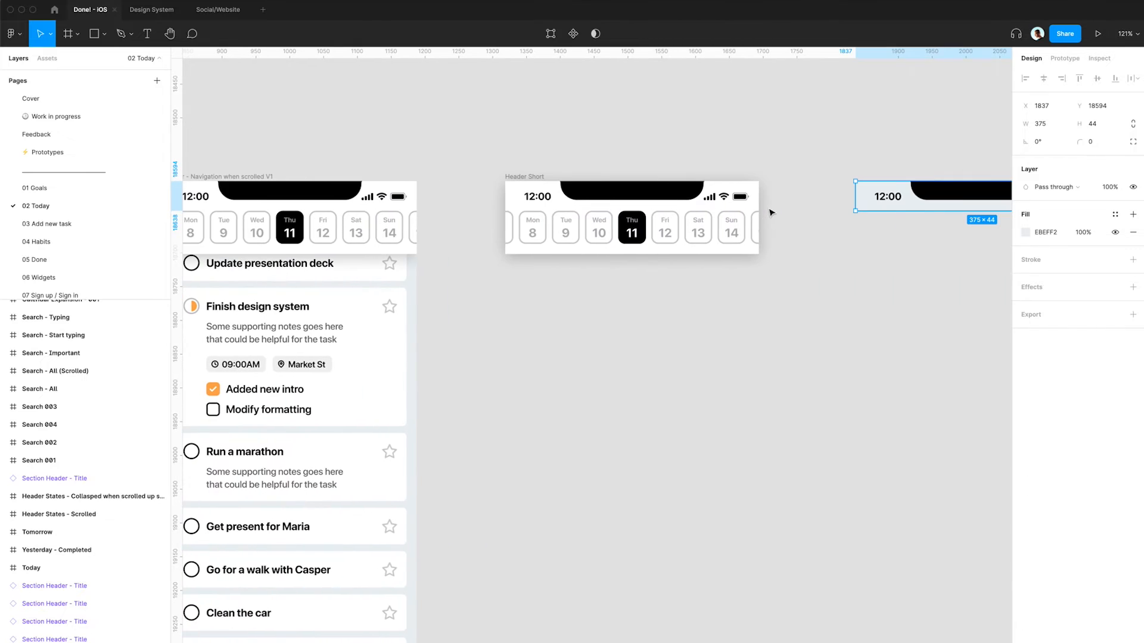
- Group the rectangle with the status bar and rename the group Status bar
drag(850, 136, 598, 297)
key(super+g)
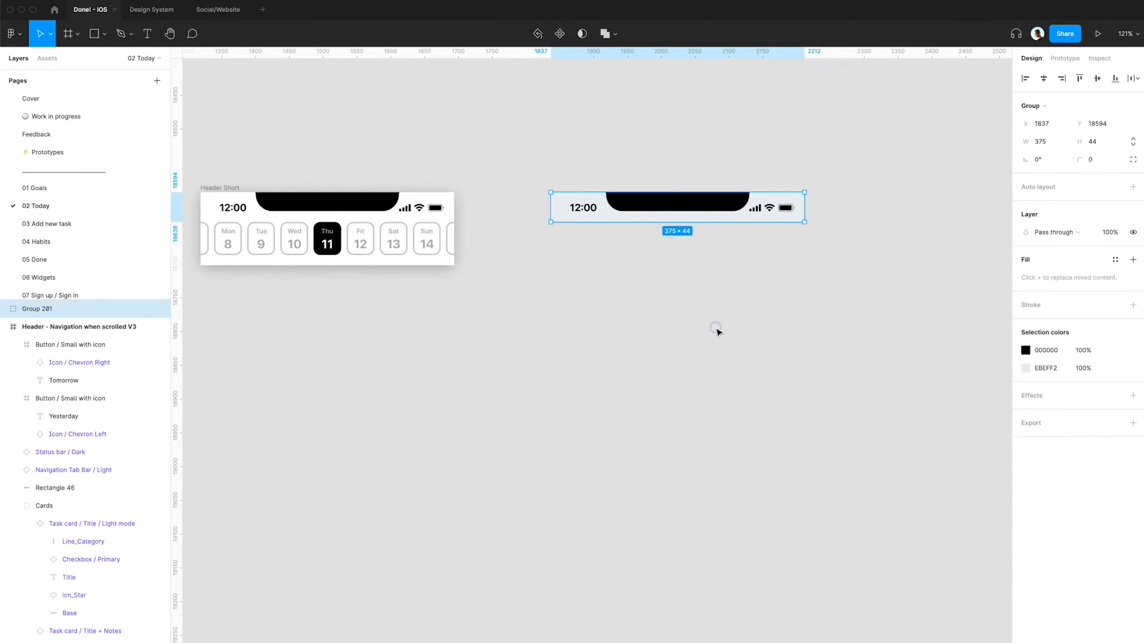
click(717, 330)
click(655, 213)
key(super+r)
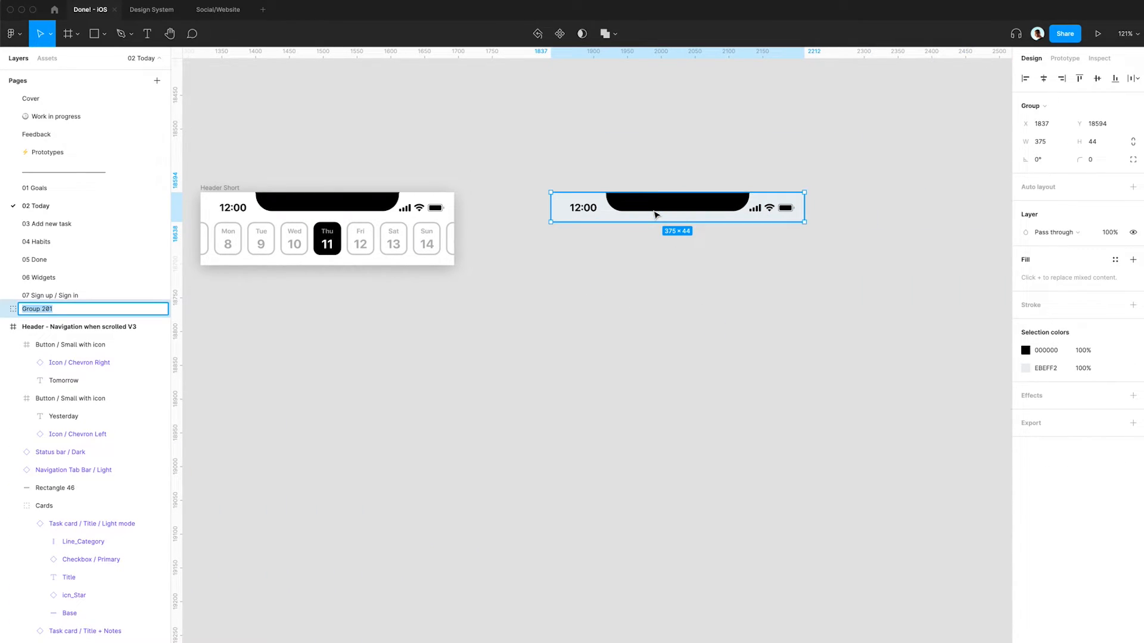
text(Status bar)
key(Return)
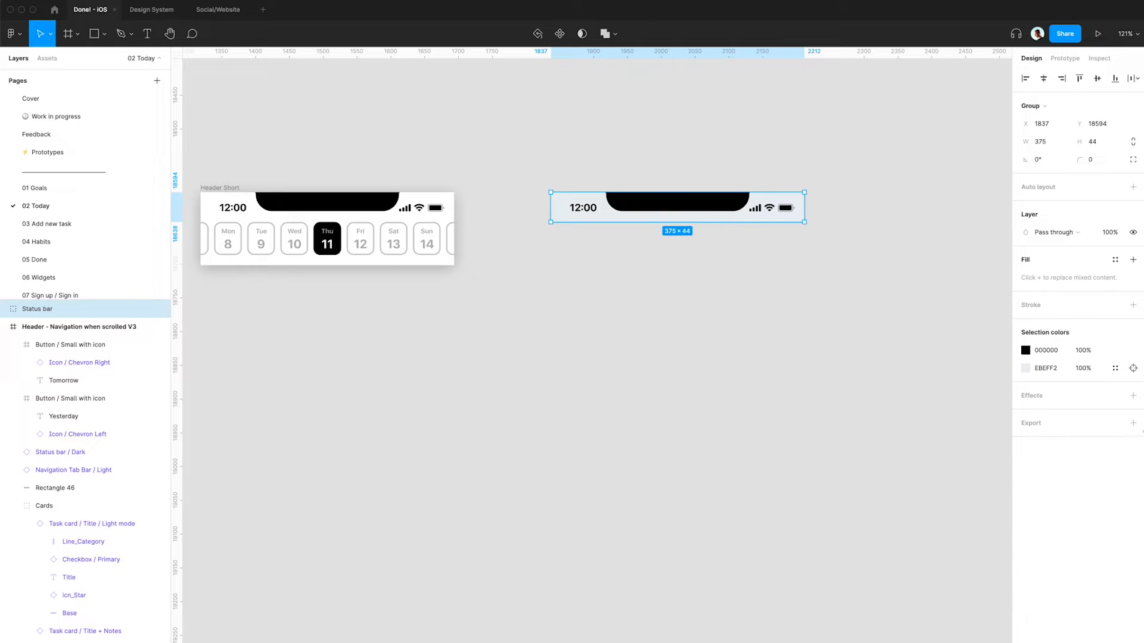
- Add a 2x PNG export to the Status bar group and save it as Status bar.png
click(1133, 423)
click(1037, 459)
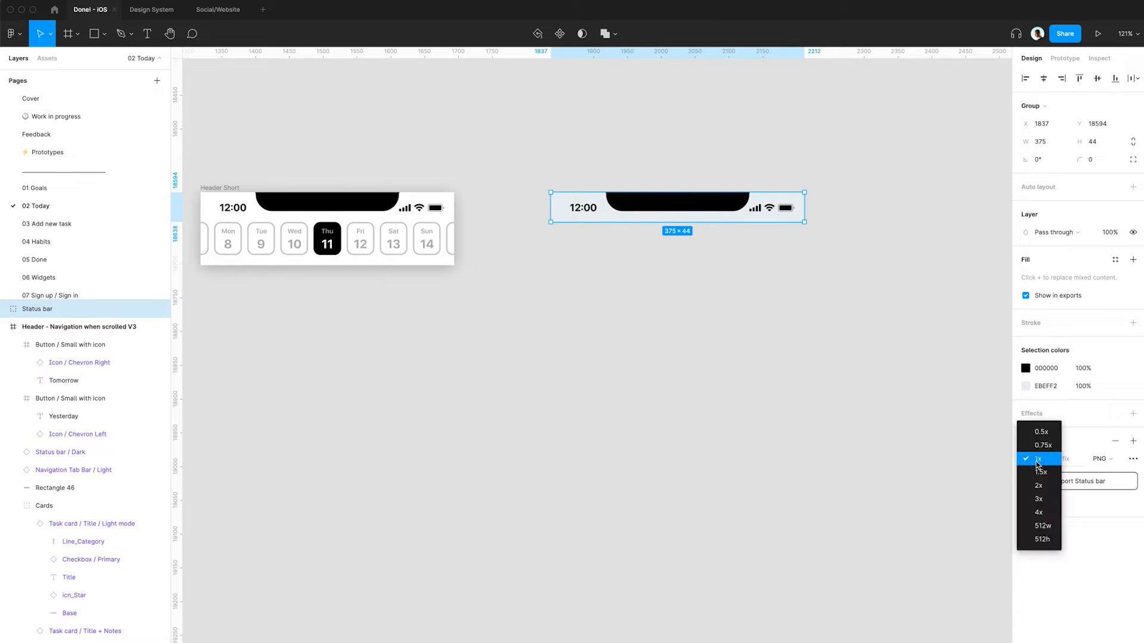
click(1040, 486)
click(1088, 481)
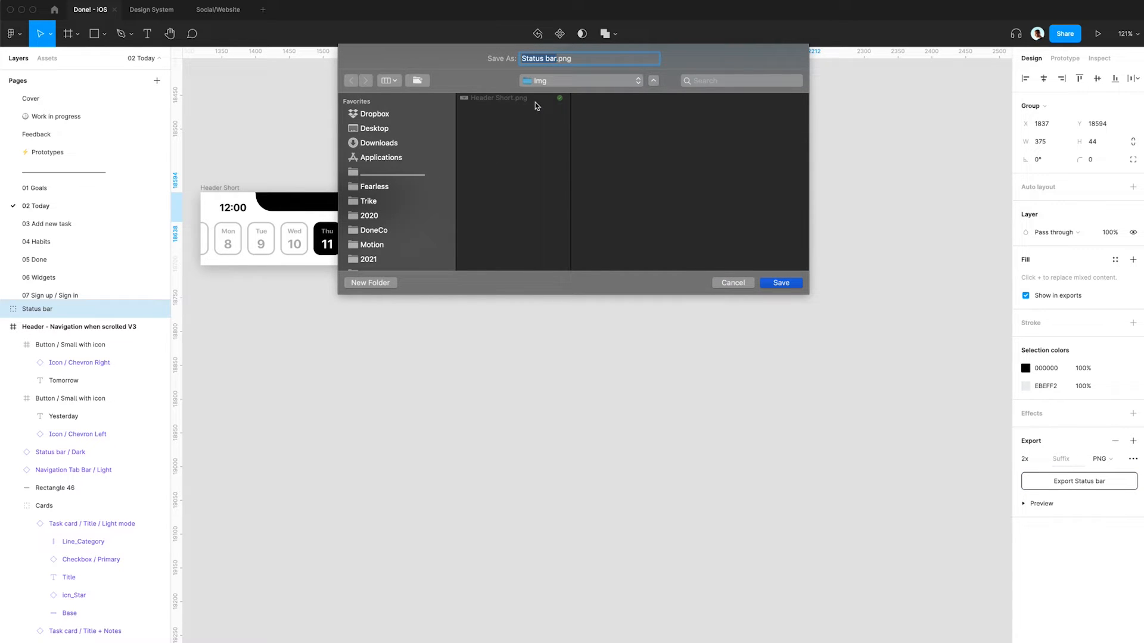
key(Return)
- Switch to Finder and bring Status bar.png from the Img folder into the After Effects composition
key(super+Tab)
key(super+Tab)
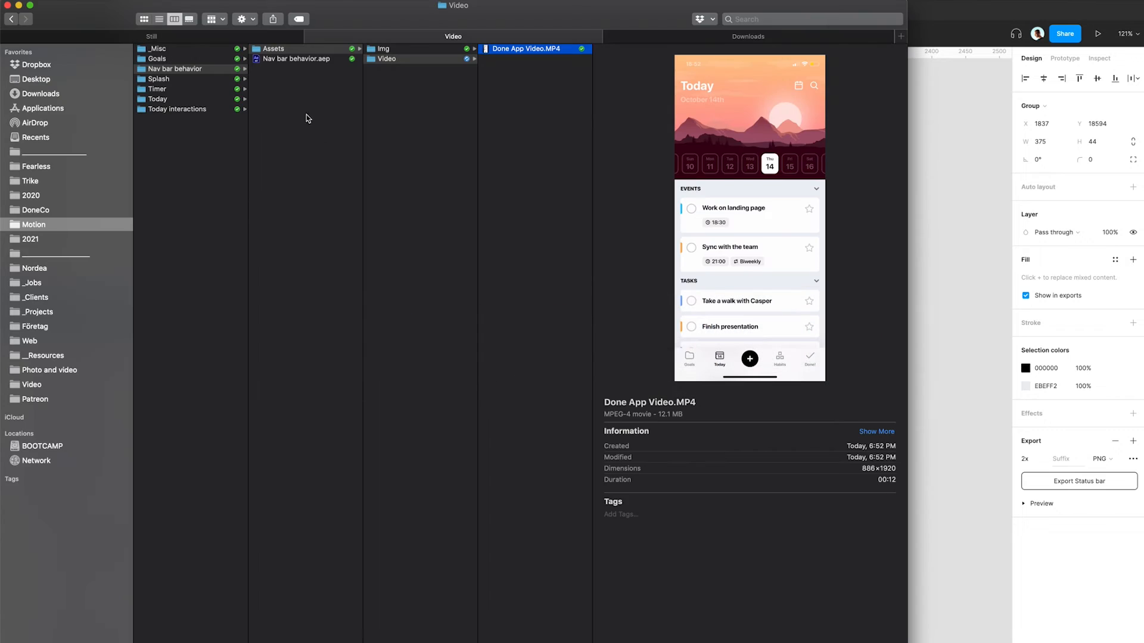
click(384, 49)
drag(516, 59, 972, 113)
key(super+Tab)
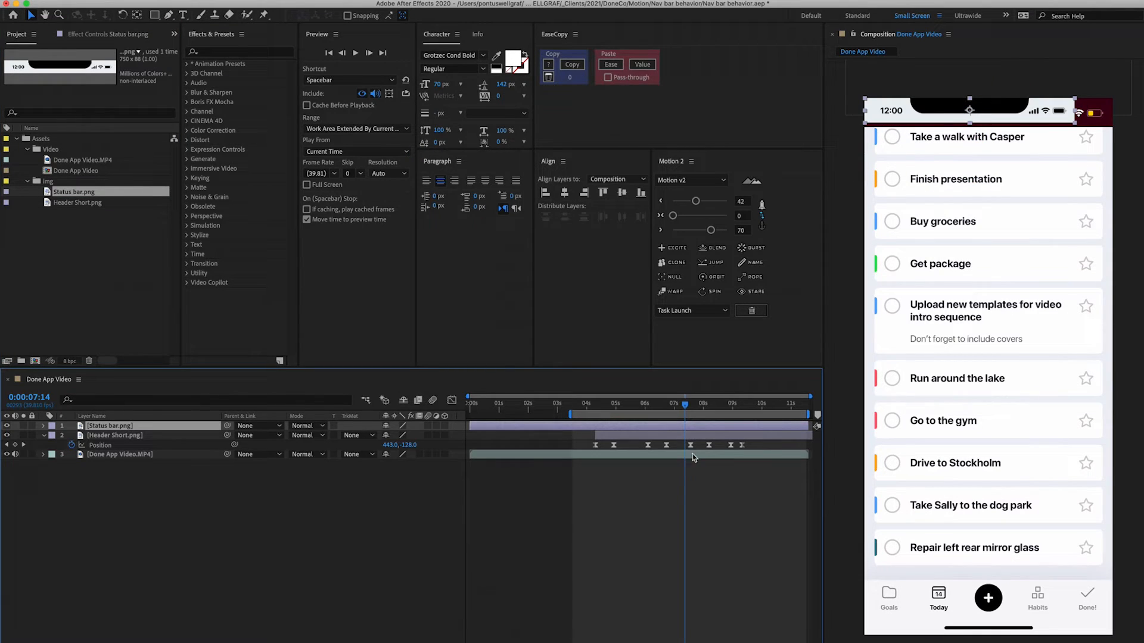
- Set the status bar layer's anchor point to its top-left corner and scale the layer to 118%
click(761, 214)
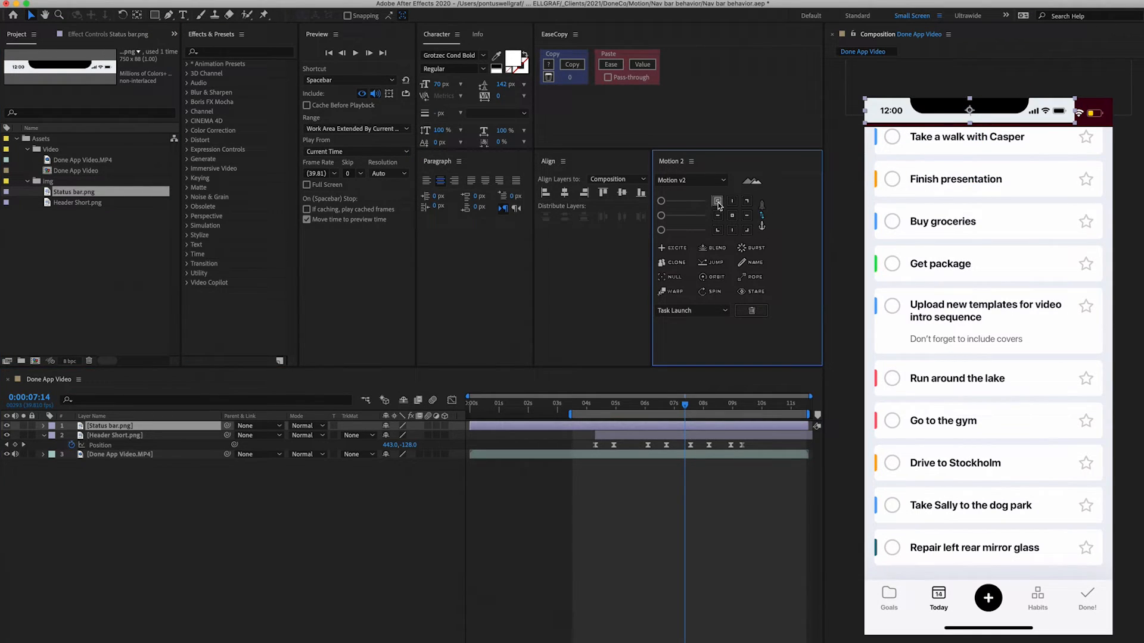
click(201, 410)
key(s)
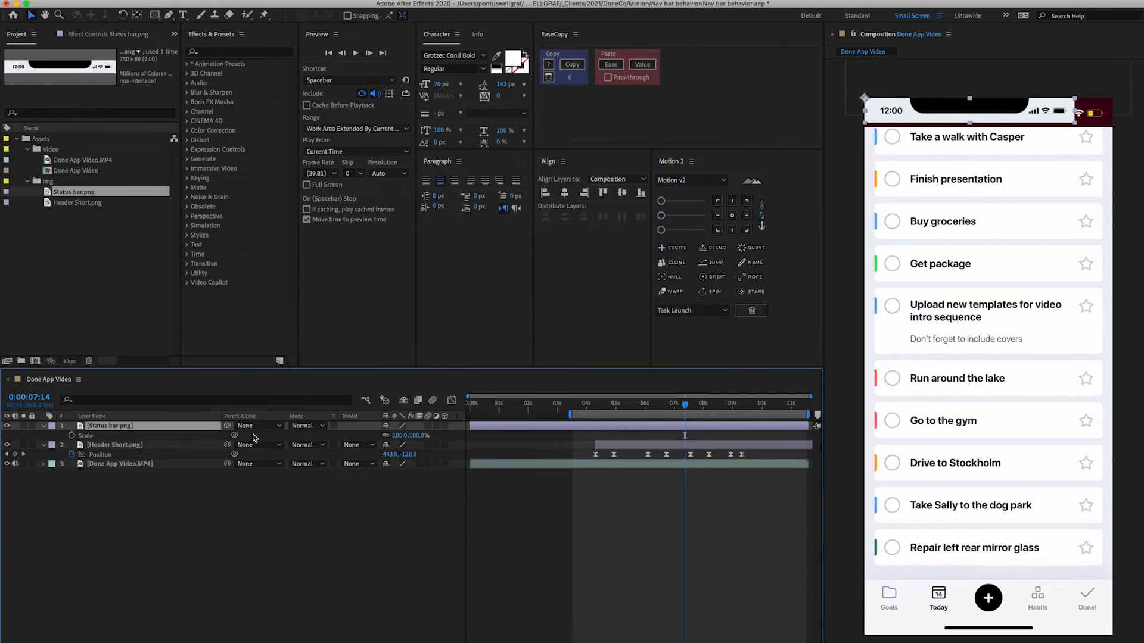
click(398, 437)
key(Up)
key(Up)
key(Up)
key(Up)
key(Up)
key(Up)
key(Up)
key(Up)
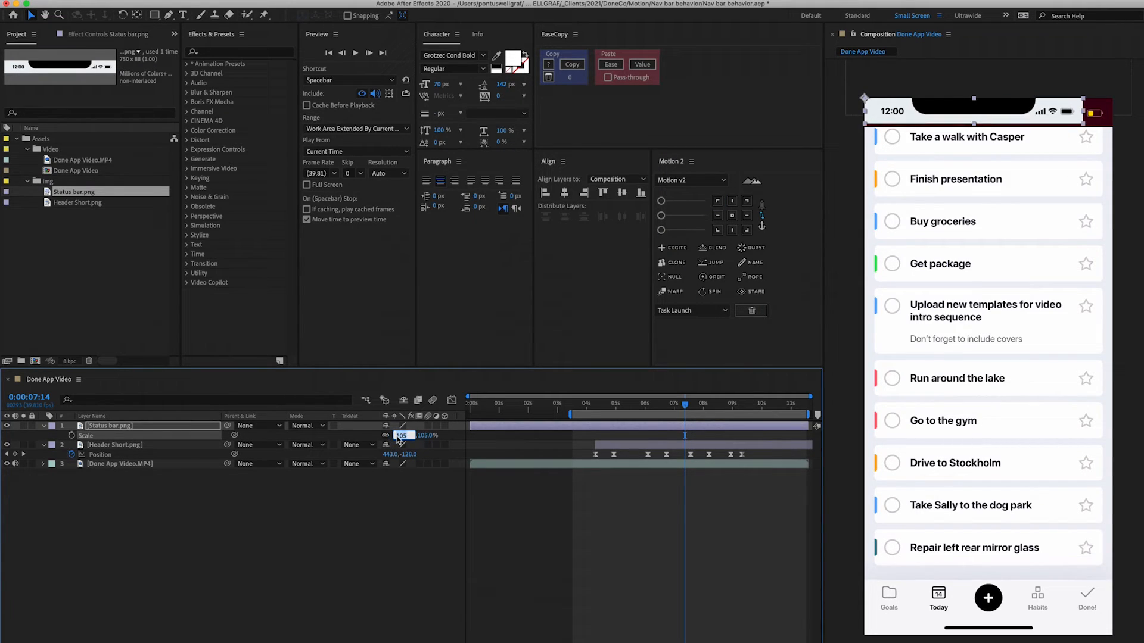
key(Up)
key(Up)
key(Up)
key(Up)
key(Up)
key(Up)
key(Up)
key(Up)
key(Up)
key(Up)
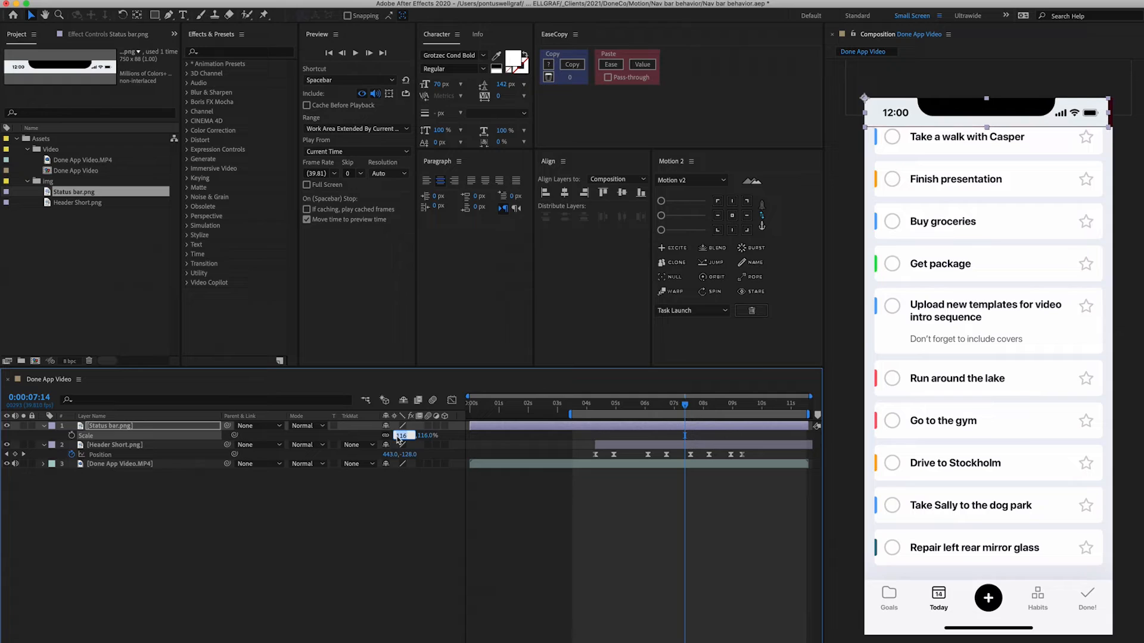
key(Return)
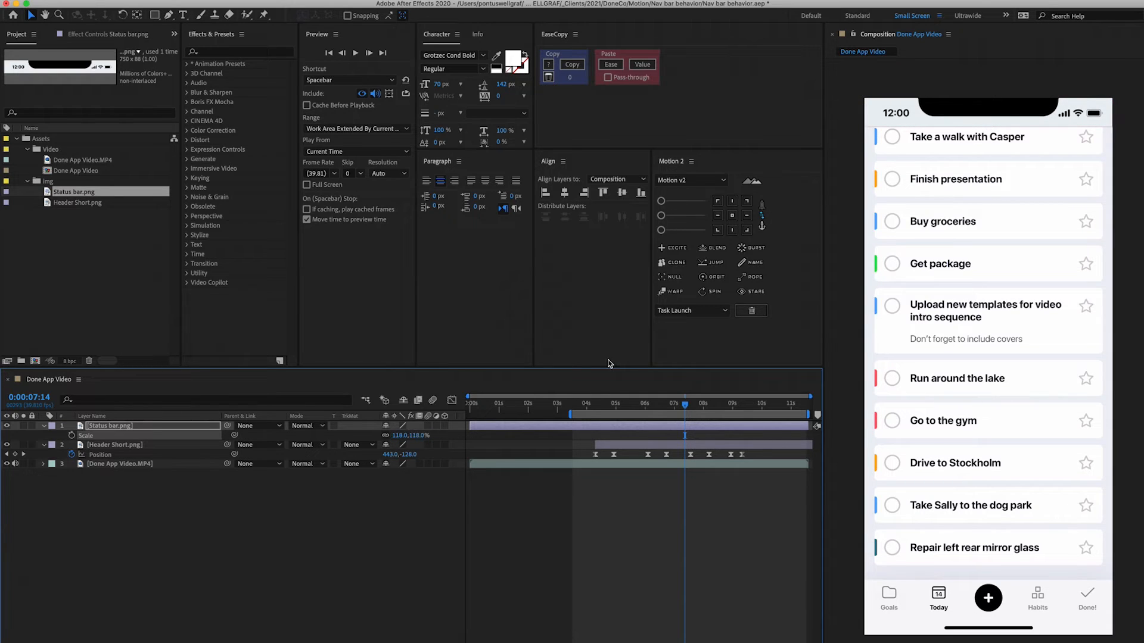
- Fine-tune the status bar layer's scale to 118.7%
click(121, 427)
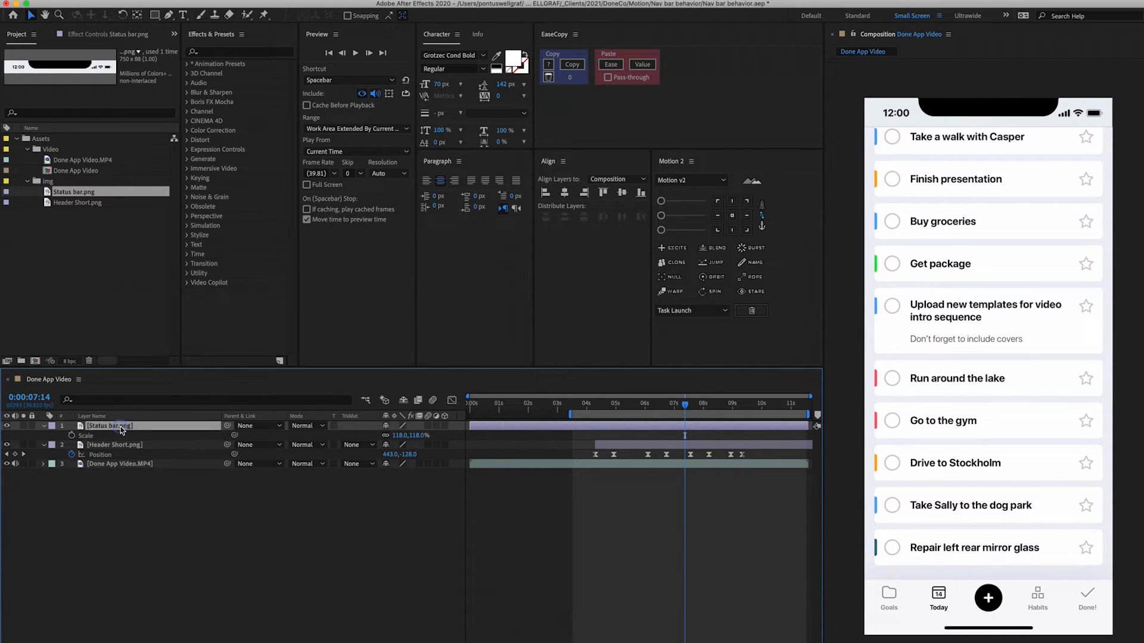
key(s)
key(s)
click(402, 435)
text(118.5)
key(Return)
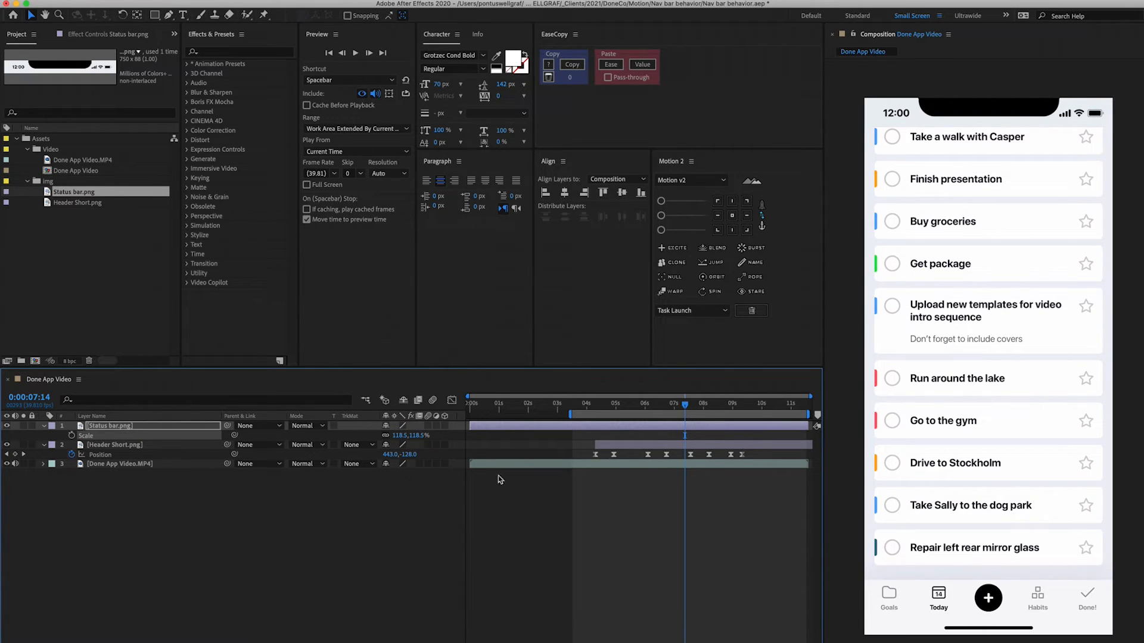
click(403, 435)
text(118.7)
key(Return)
- Move the status bar layer beneath the Header Short layer and make it start at about 3 seconds
mouse_move(587, 406)
mouse_down()
mouse_move(624, 413)
mouse_move(582, 416)
mouse_up()
drag(122, 424, 119, 455)
drag(581, 411, 593, 437)
drag(524, 414, 559, 416)
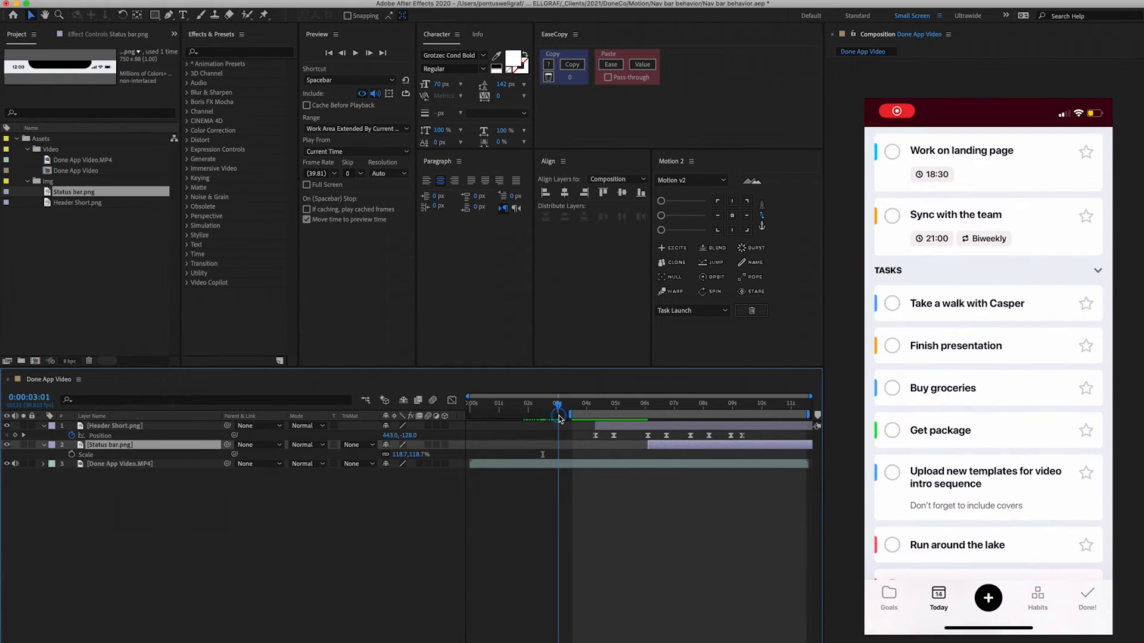
drag(648, 445, 564, 453)
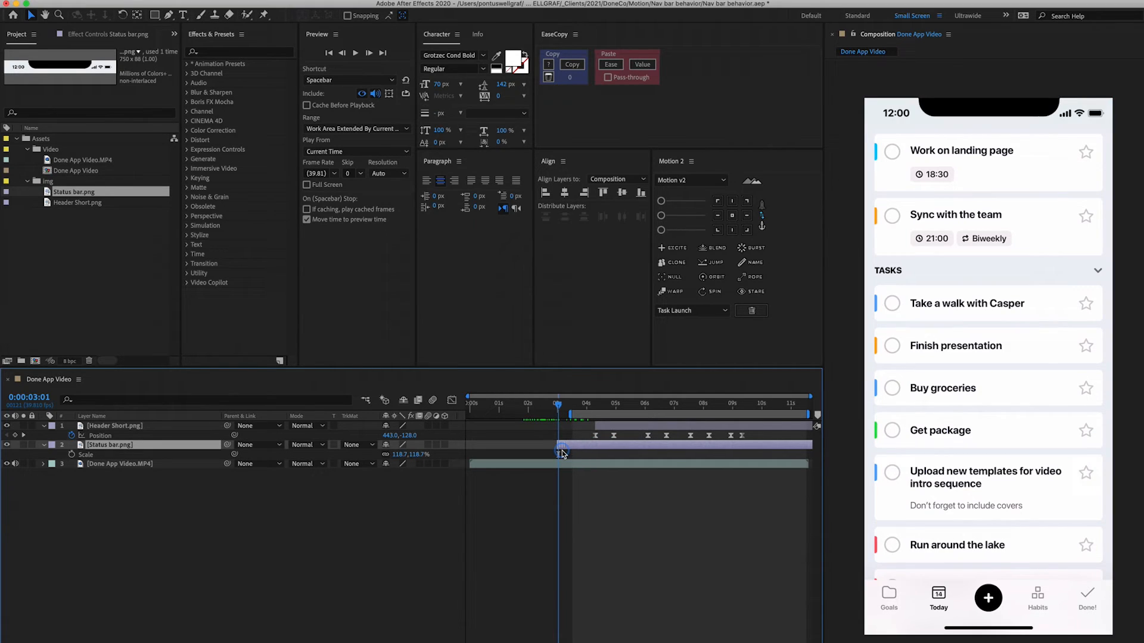
- Split the status bar layer at about 9 seconds and delete the portion after the split
drag(567, 411, 717, 409)
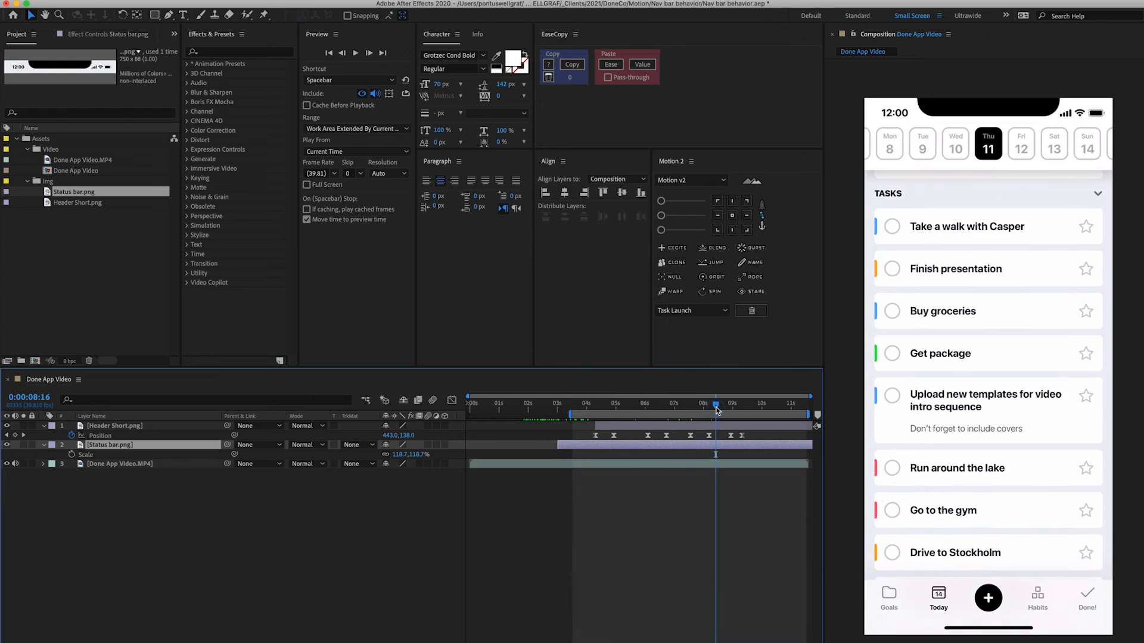
click(752, 408)
key(ctrl+shift+d)
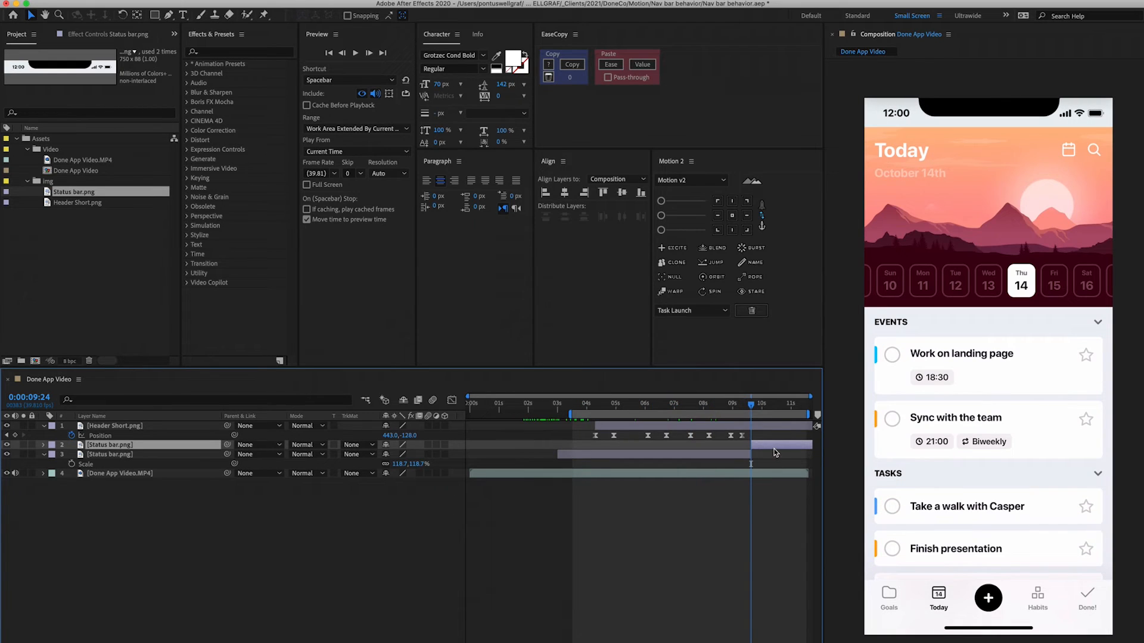
key(Delete)
key(ctrl+z)
key(Delete)
- Preview the animation from the start of the timeline
drag(754, 406, 727, 444)
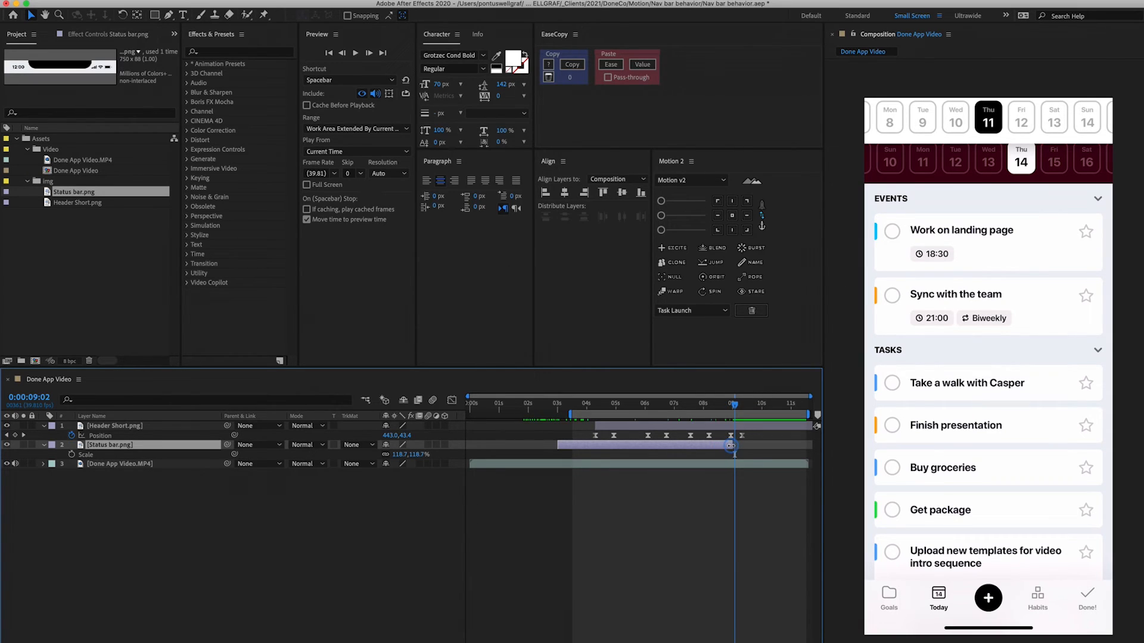
drag(676, 403, 474, 415)
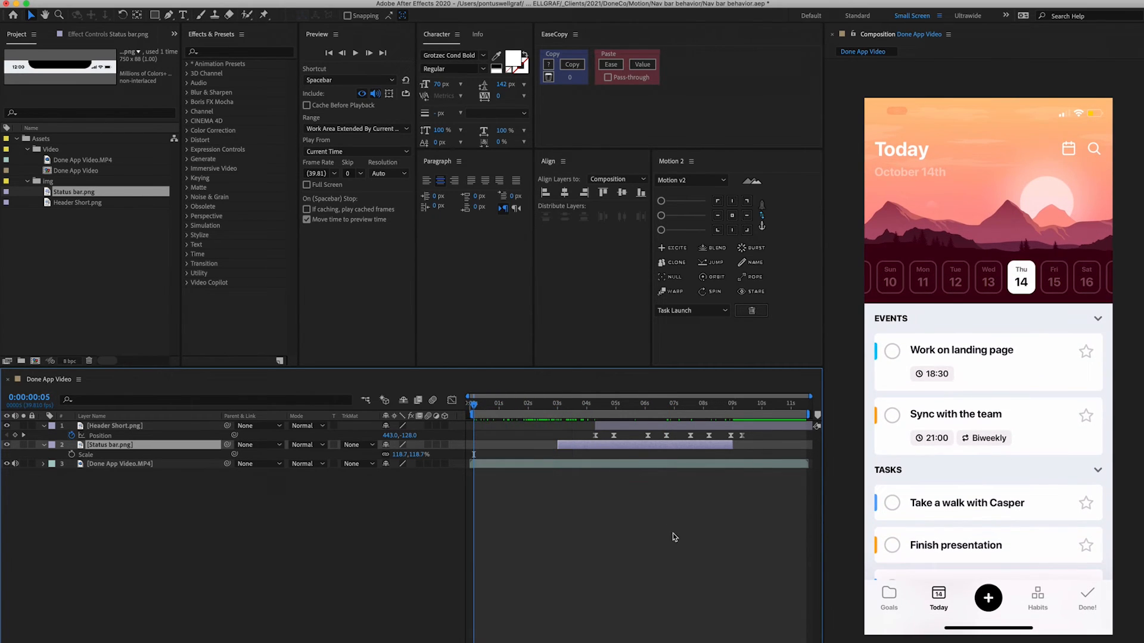
key(space)
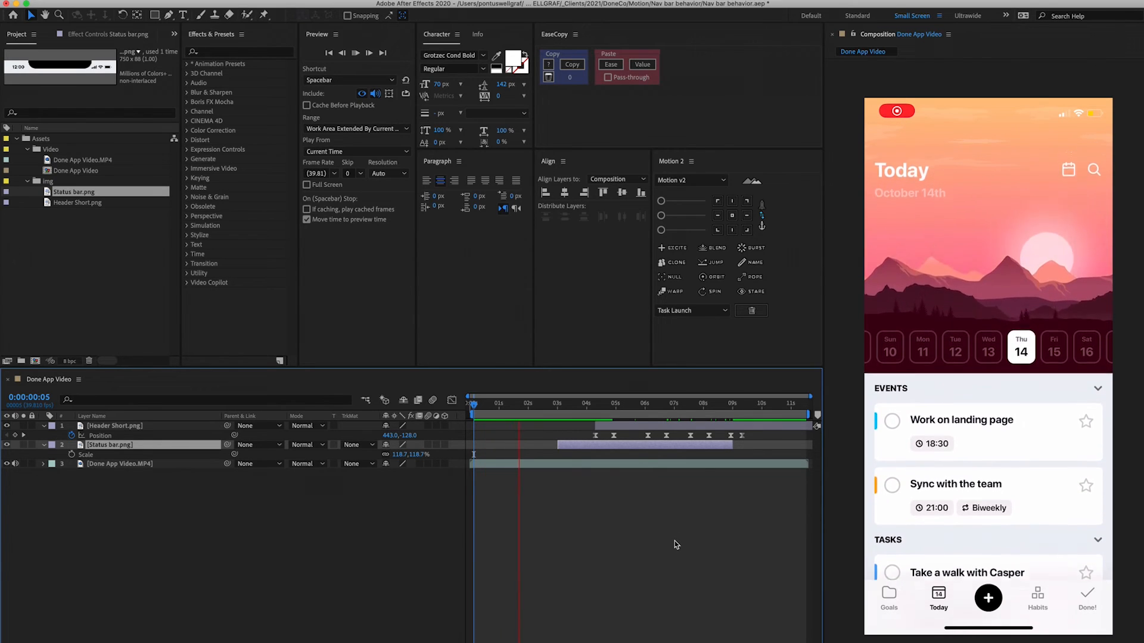